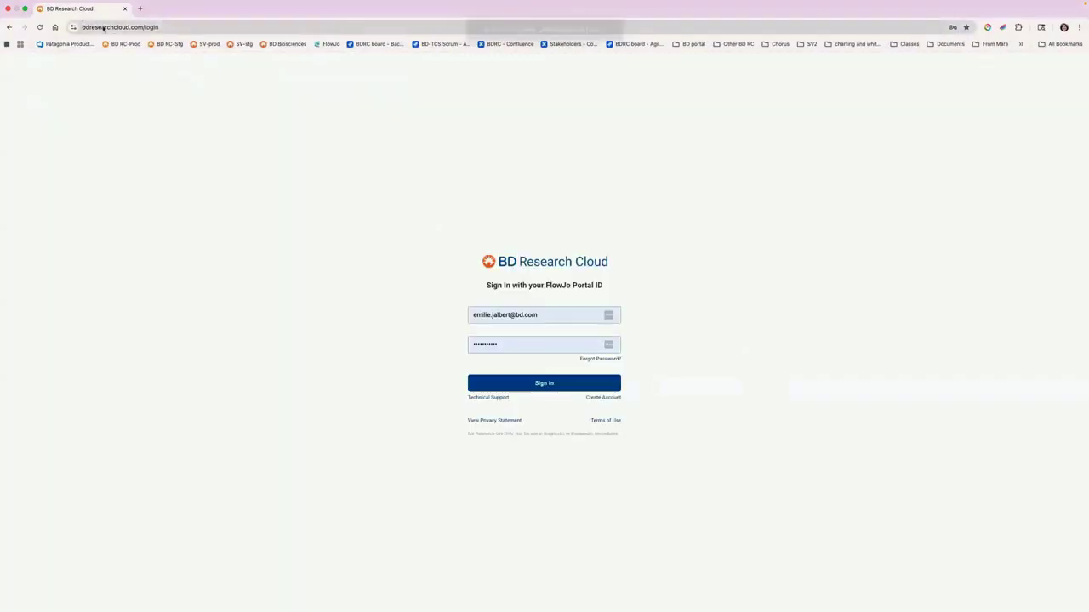
Step: View the account sign-up page, return to the login page and sign in with the saved credentials
left_click(103, 28)
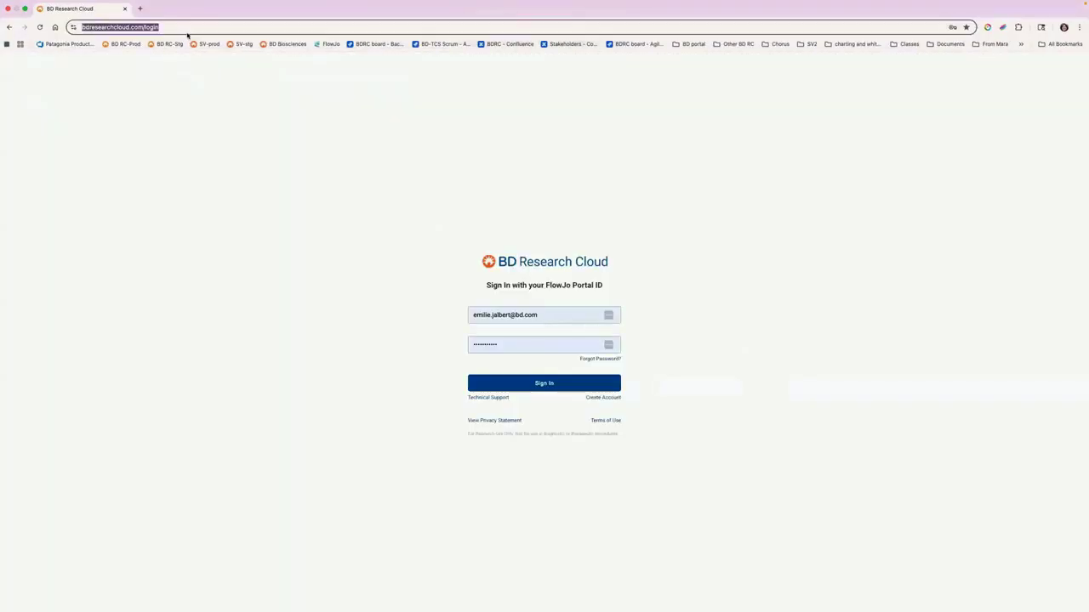
left_click(548, 314)
left_click(472, 248)
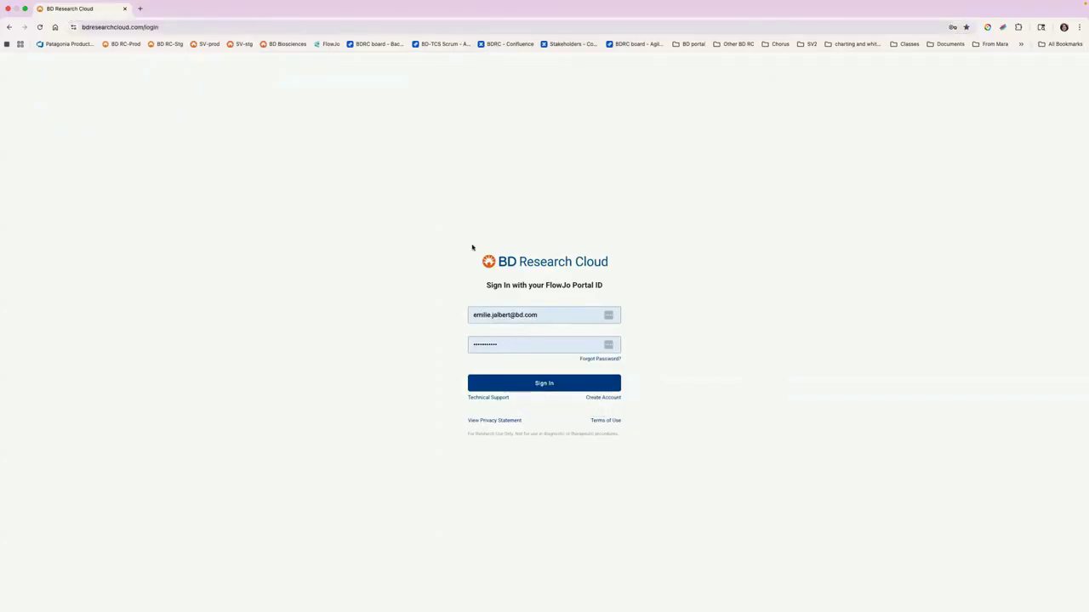
left_click(600, 398)
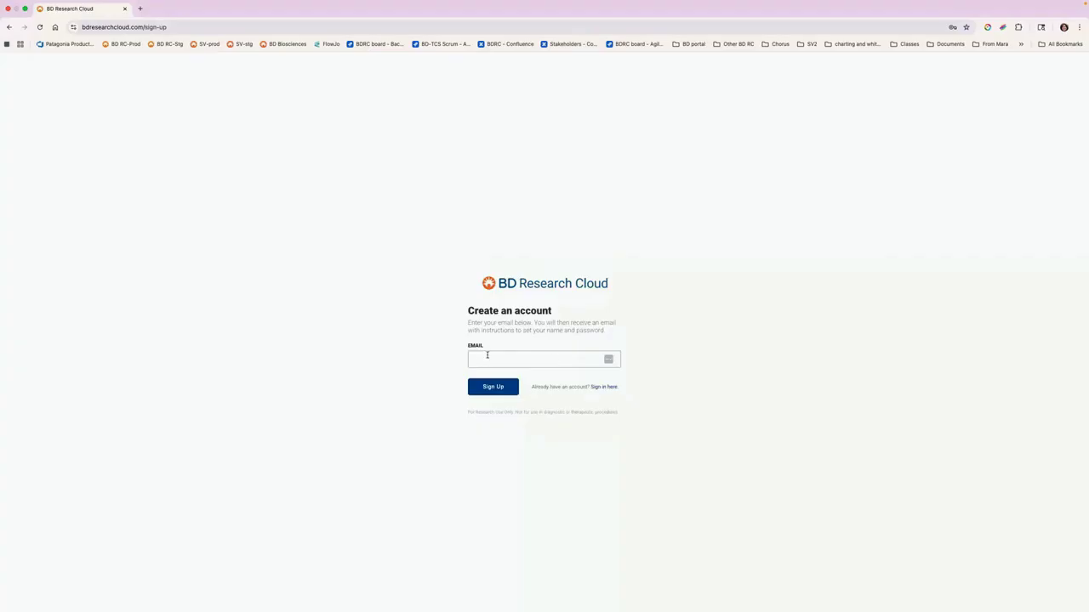
left_click(8, 27)
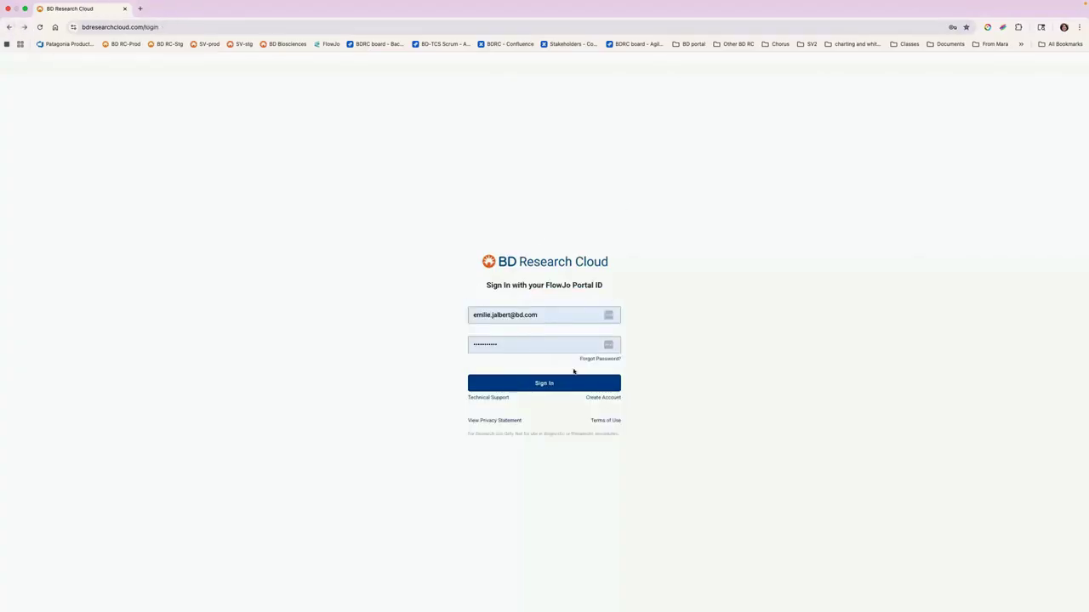
left_click(552, 383)
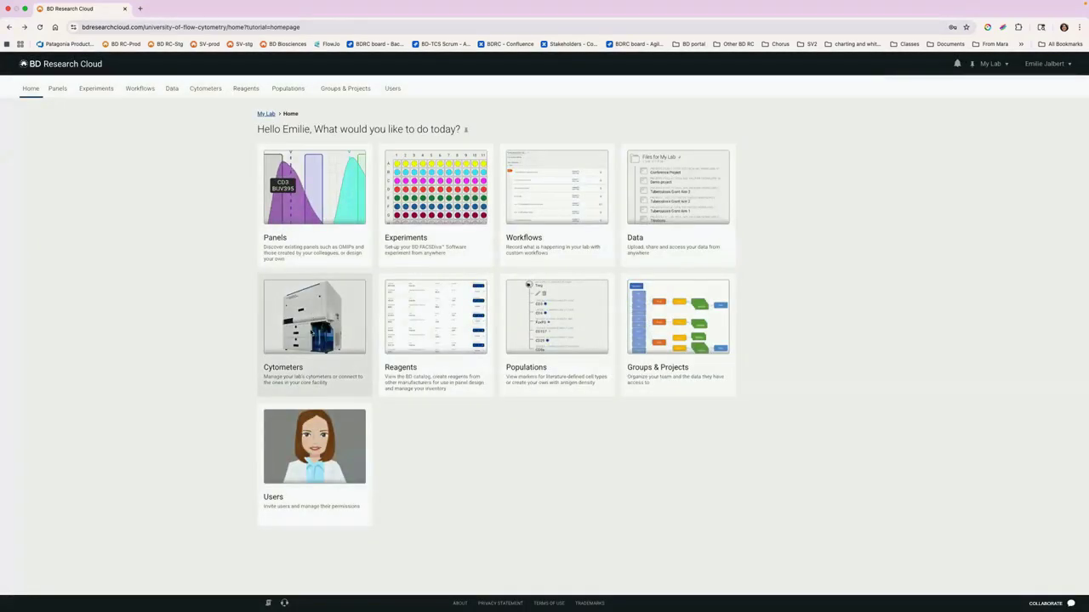
Step: Open the lab's cytometers and review the instruments at each location, including the Broomfield Campus core lab
left_click(312, 333)
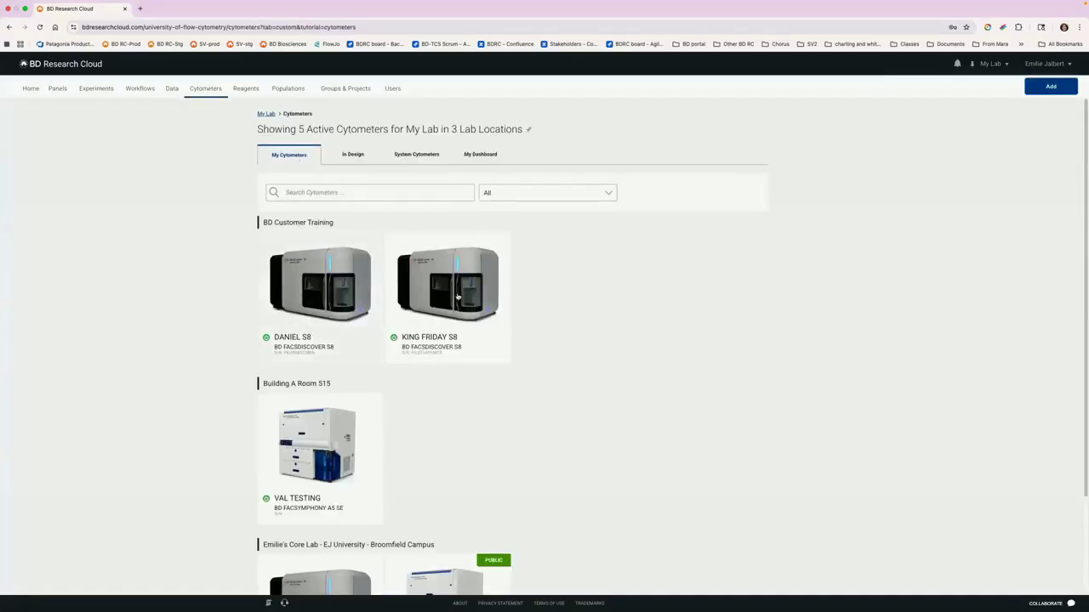
scroll(339, 251, "down", 1)
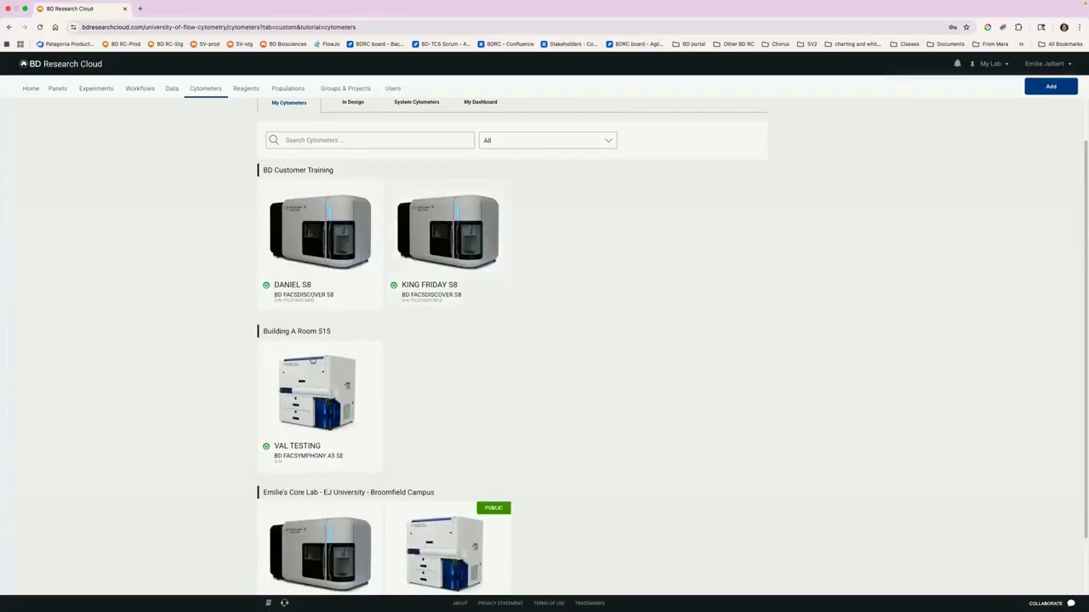
scroll(532, 289, "down", 1)
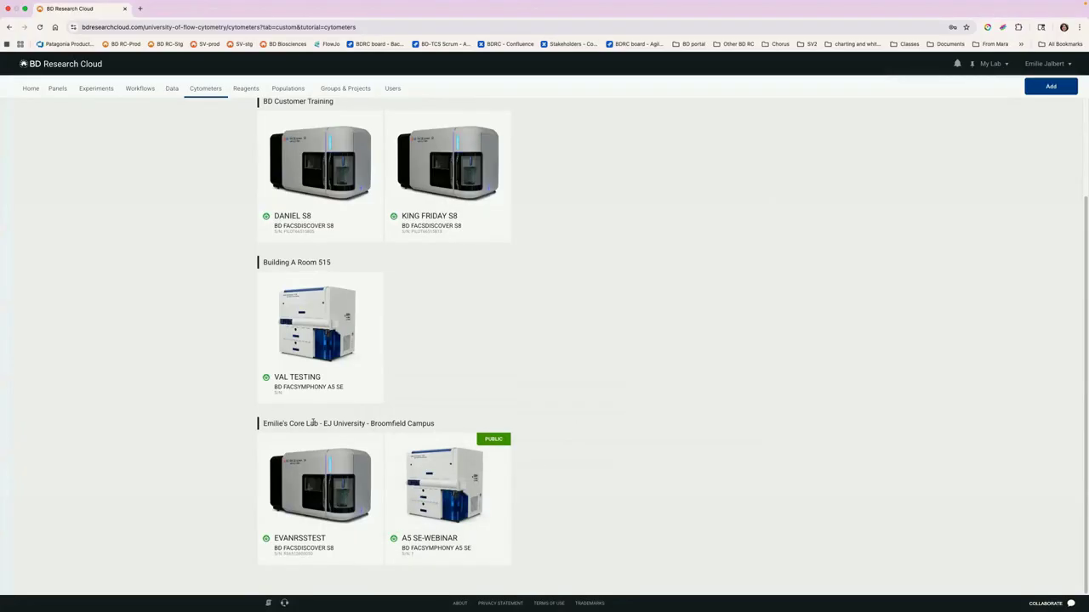
left_click_drag(417, 423, 324, 423)
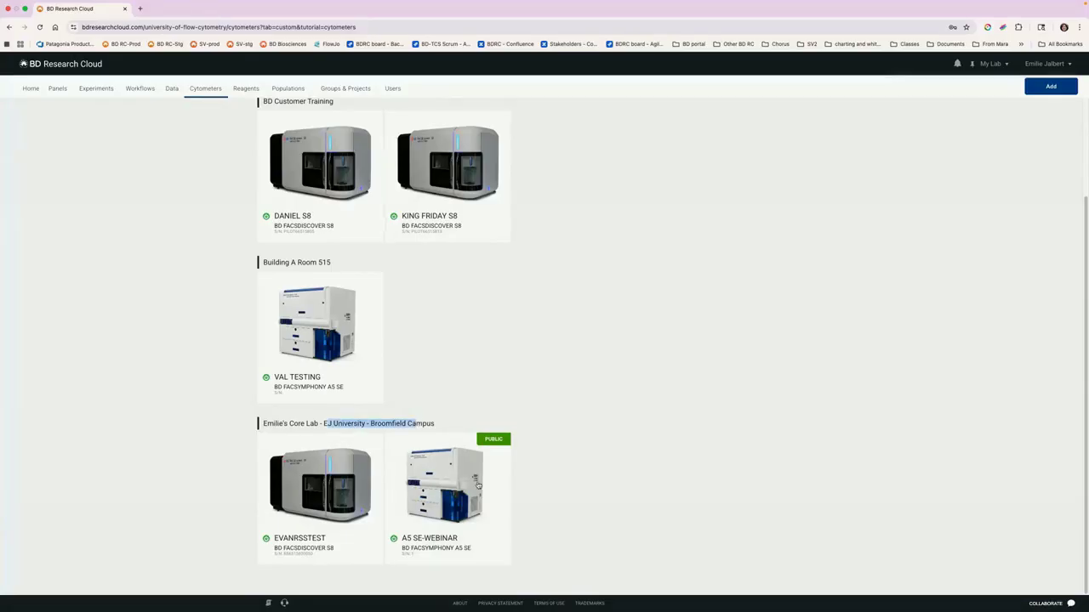
left_click(610, 480)
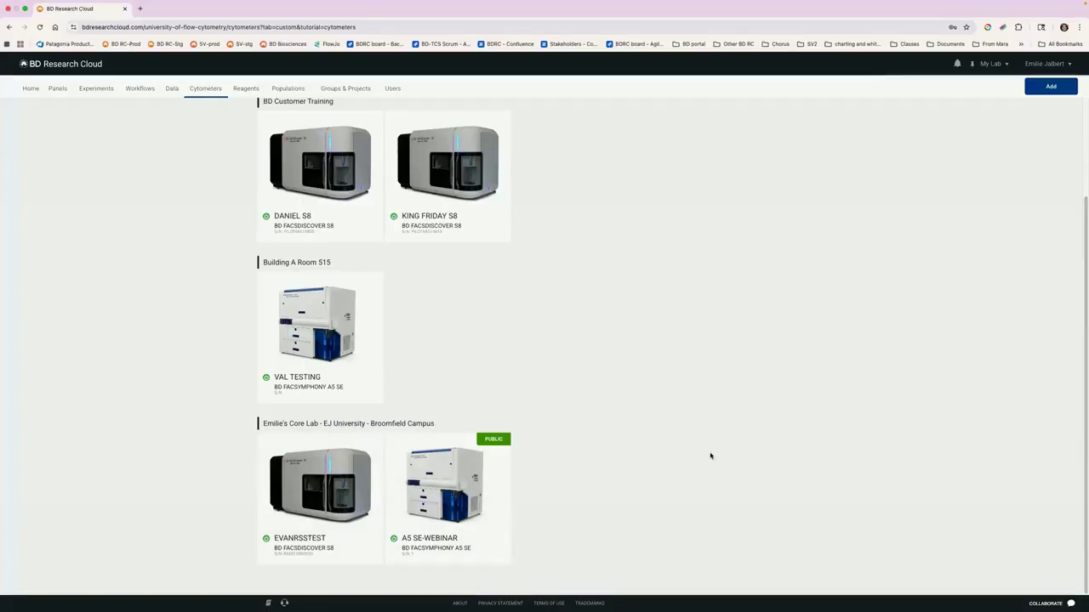
Step: Open the published panel OMIP-083 and review its details and reagent list
left_click(57, 88)
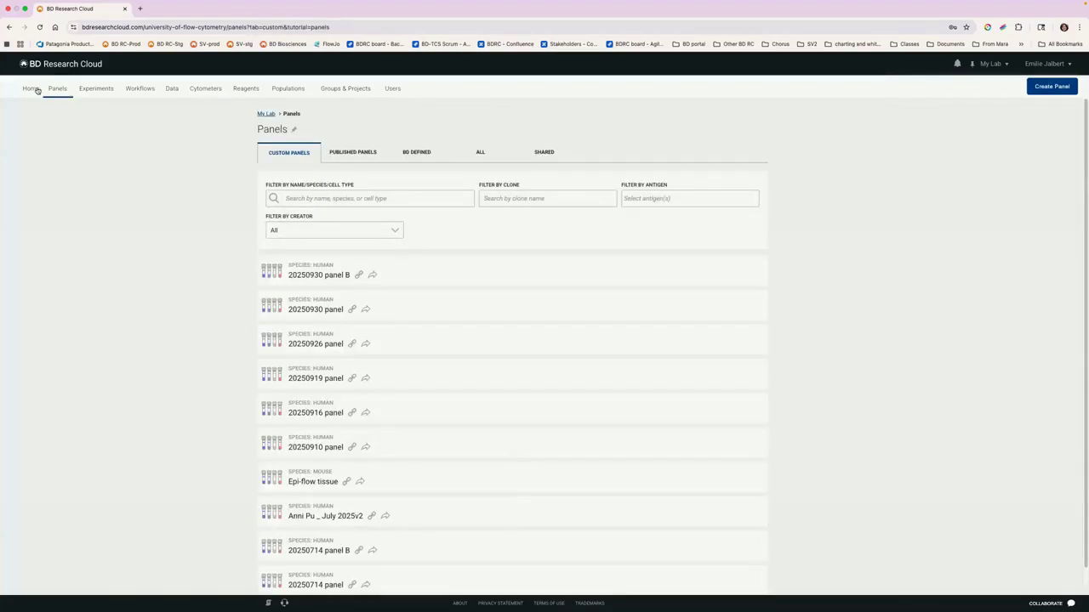
left_click(31, 89)
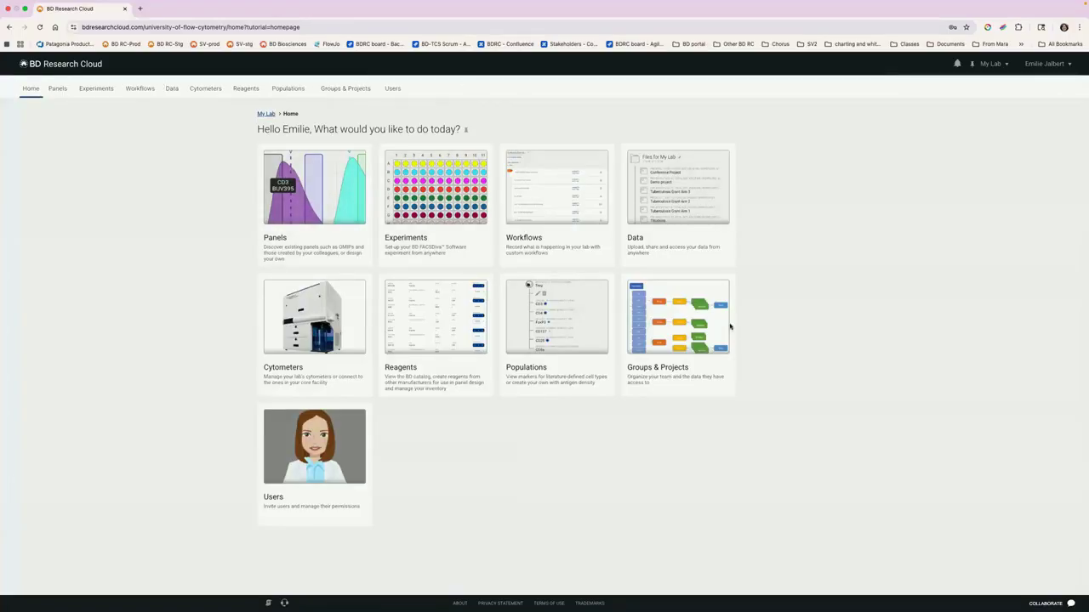
left_click(306, 202)
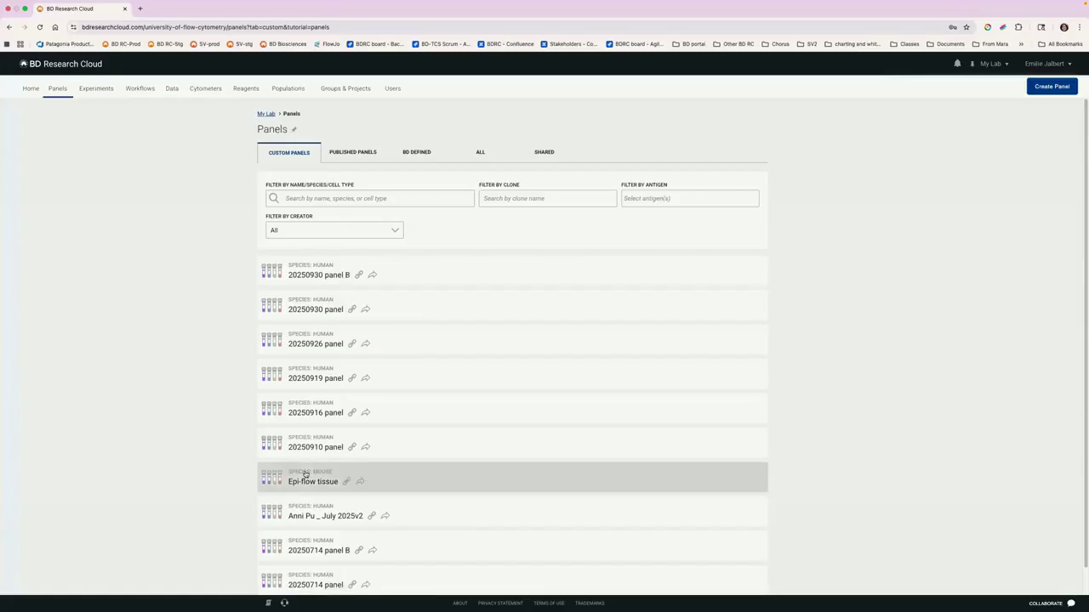
left_click(357, 151)
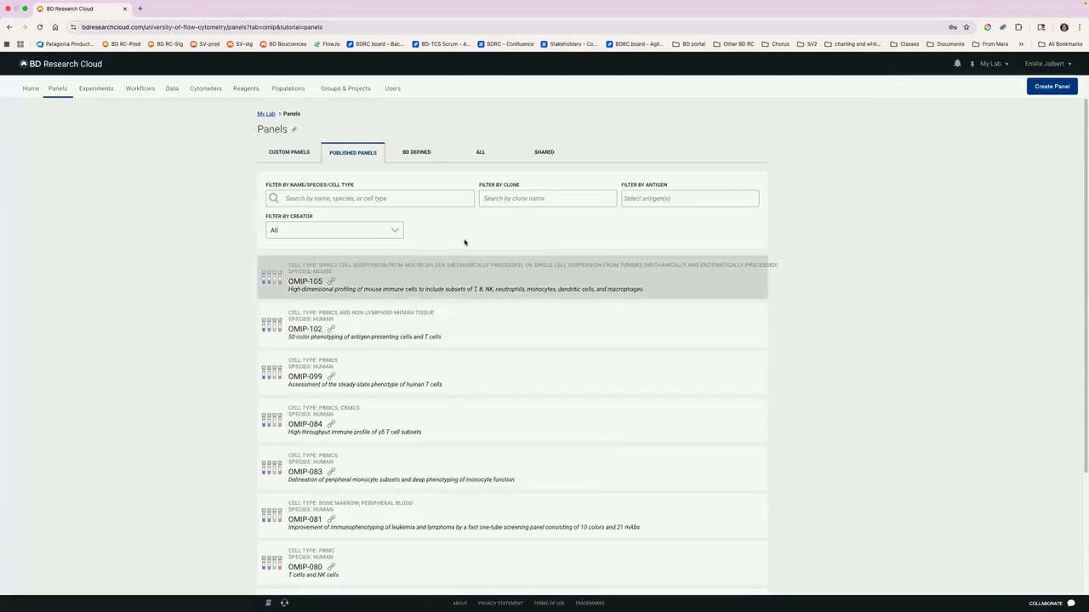
left_click(561, 471)
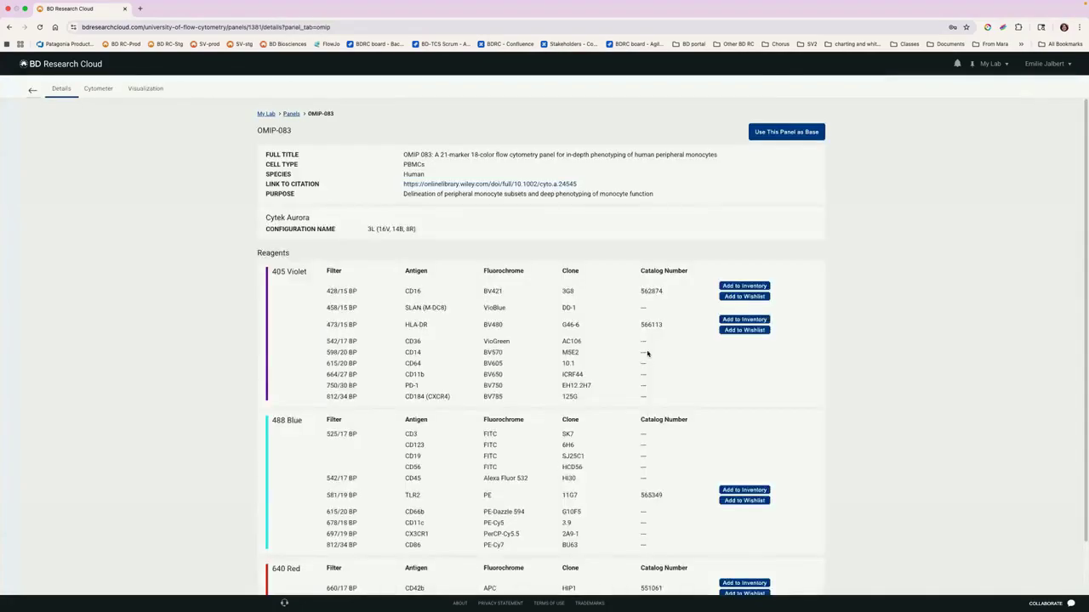
scroll(647, 353, "down", 2)
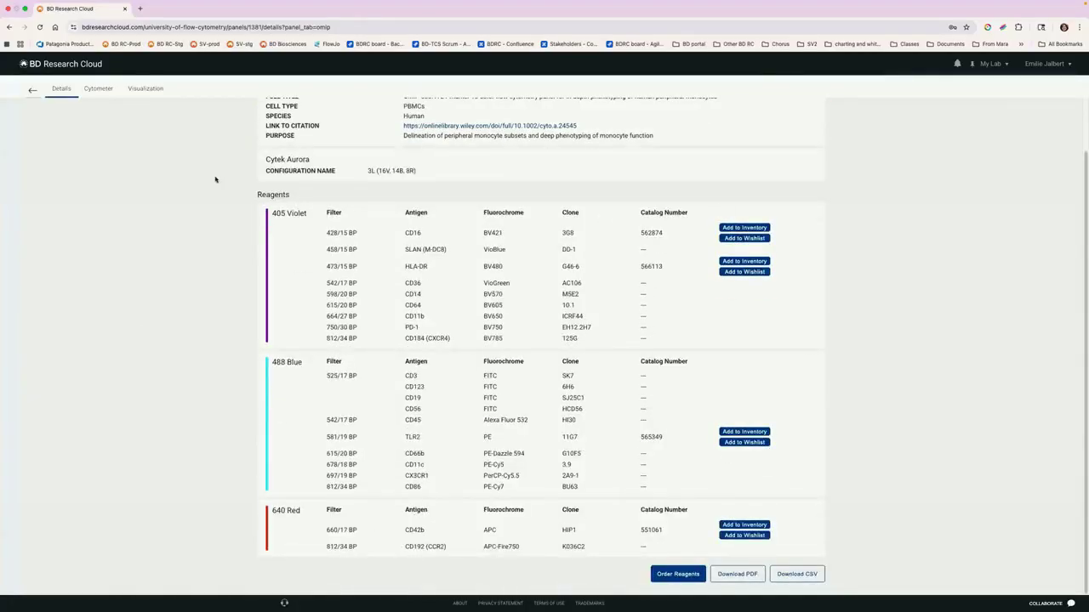
Step: Examine OMIP-083's cytometer configuration, then its spectral signature graph and similarity matrix
left_click(91, 88)
scroll(462, 286, "up", 2)
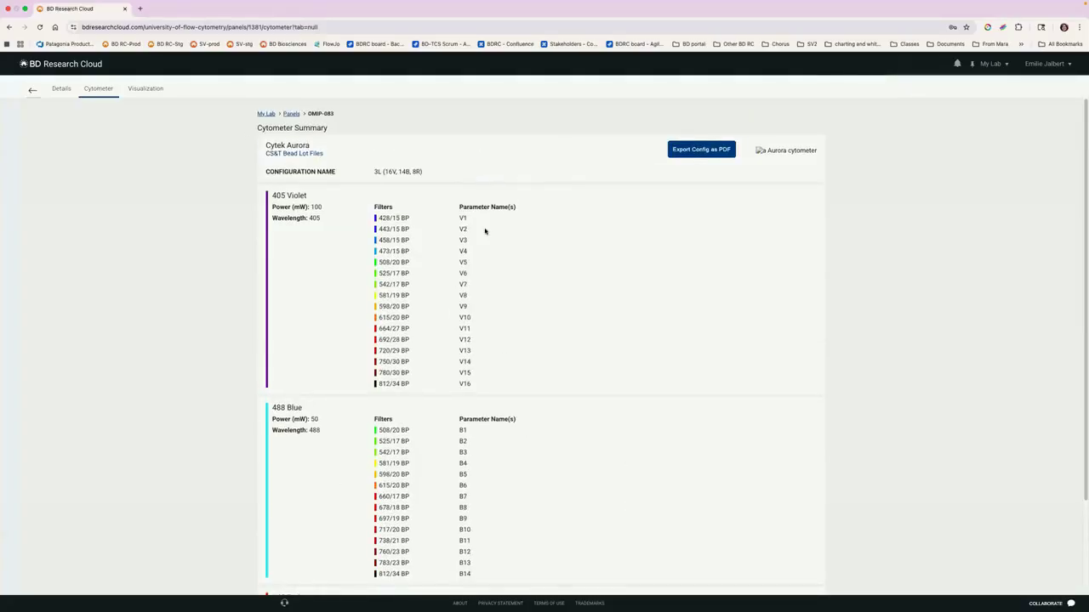
scroll(485, 231, "down", 3)
scroll(485, 232, "up", 3)
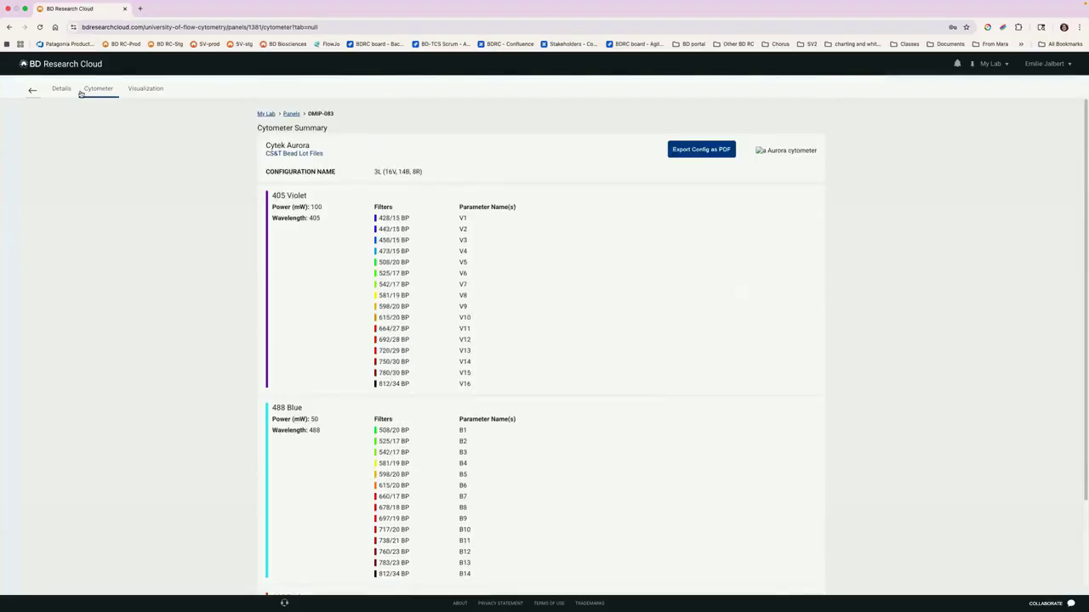
left_click(143, 91)
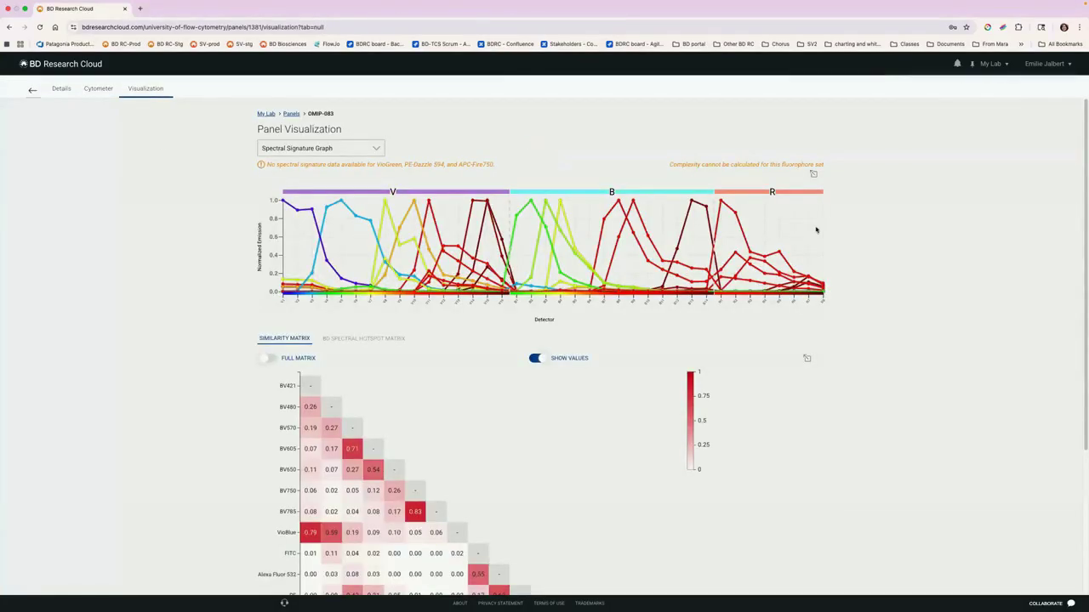
scroll(848, 202, "down", 5)
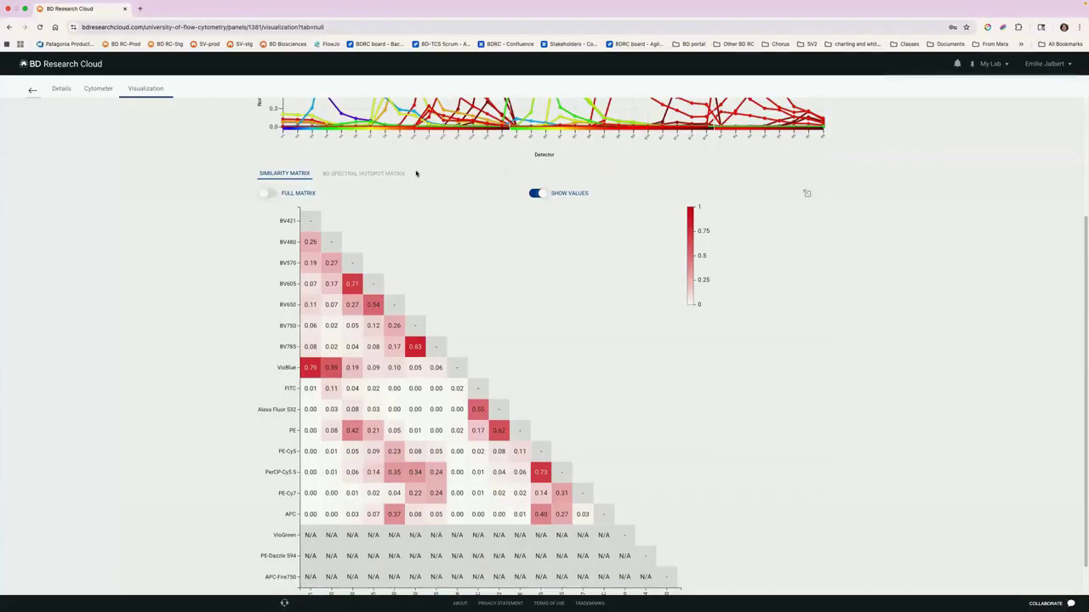
scroll(416, 173, "up", 4)
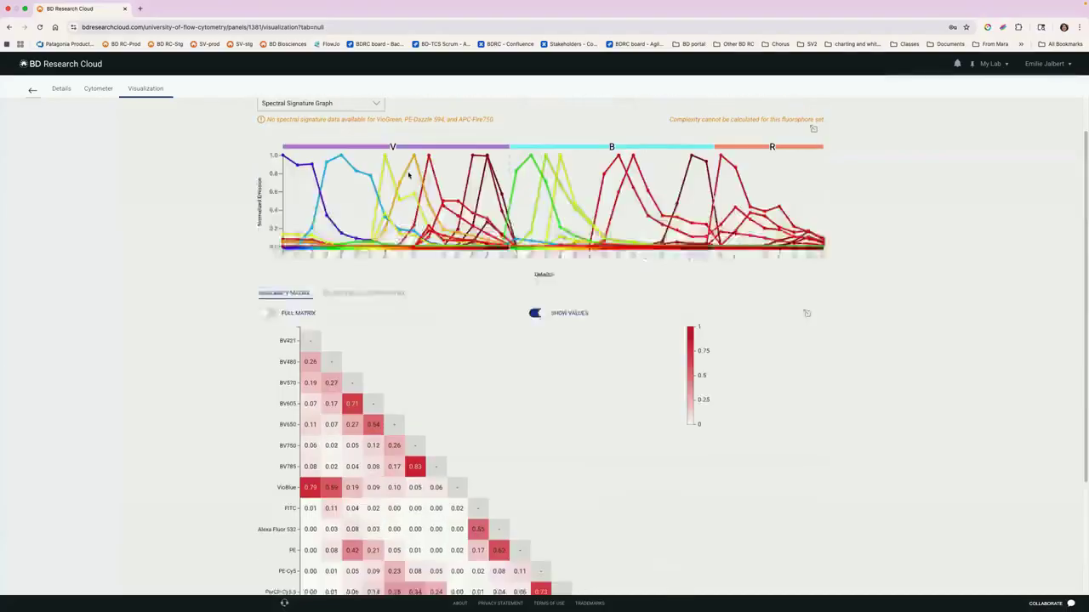
Step: Open the BD-defined panel 5-Laser T cell senescence and exhaustion and review its reagents
left_click(30, 90)
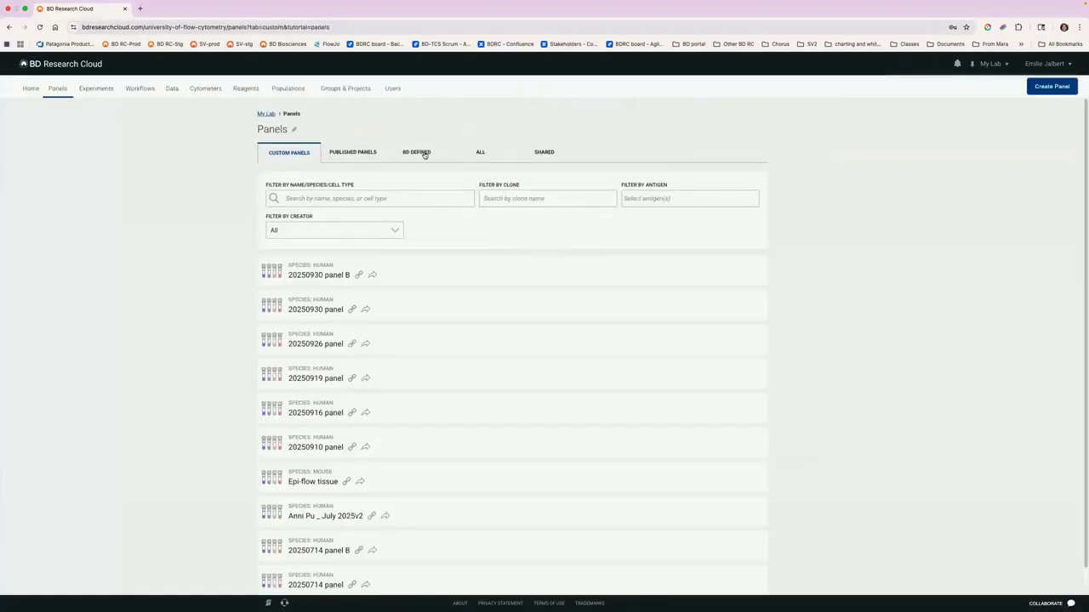
left_click(424, 153)
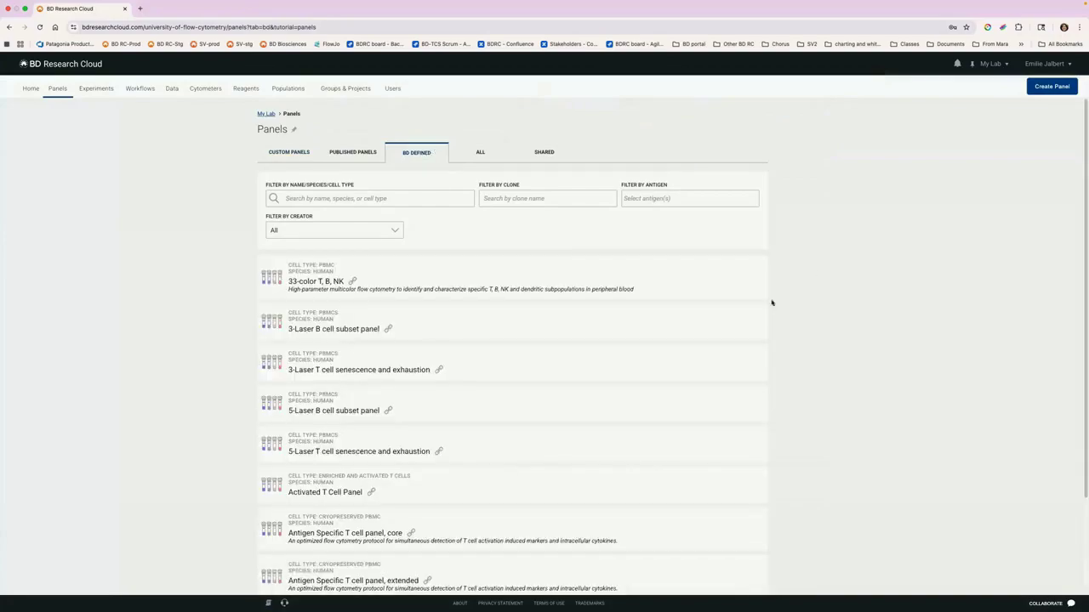
scroll(851, 289, "down", 2)
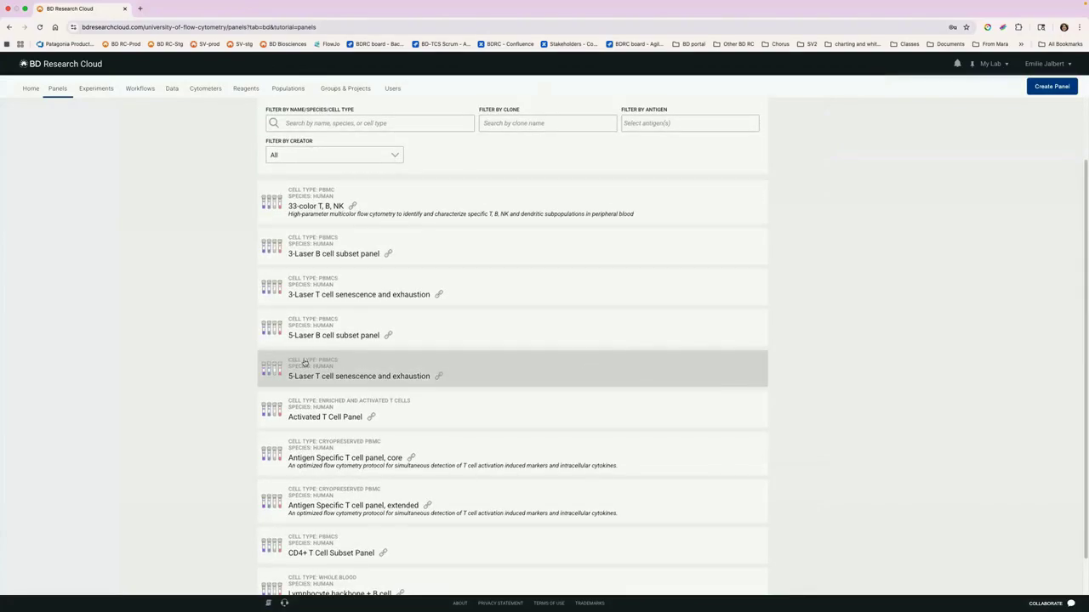
left_click(376, 375)
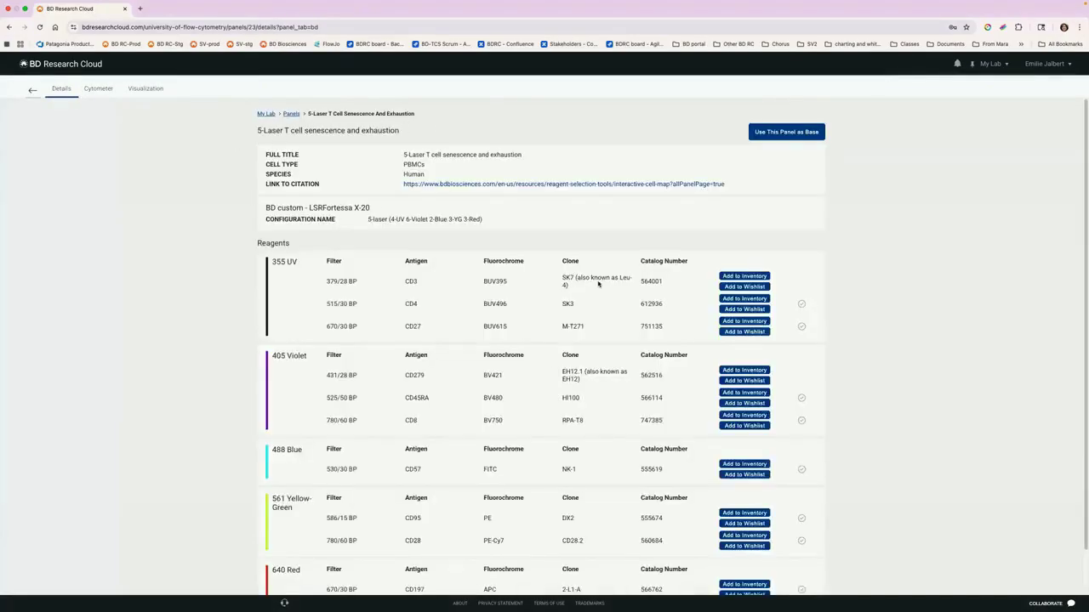
scroll(603, 281, "down", 2)
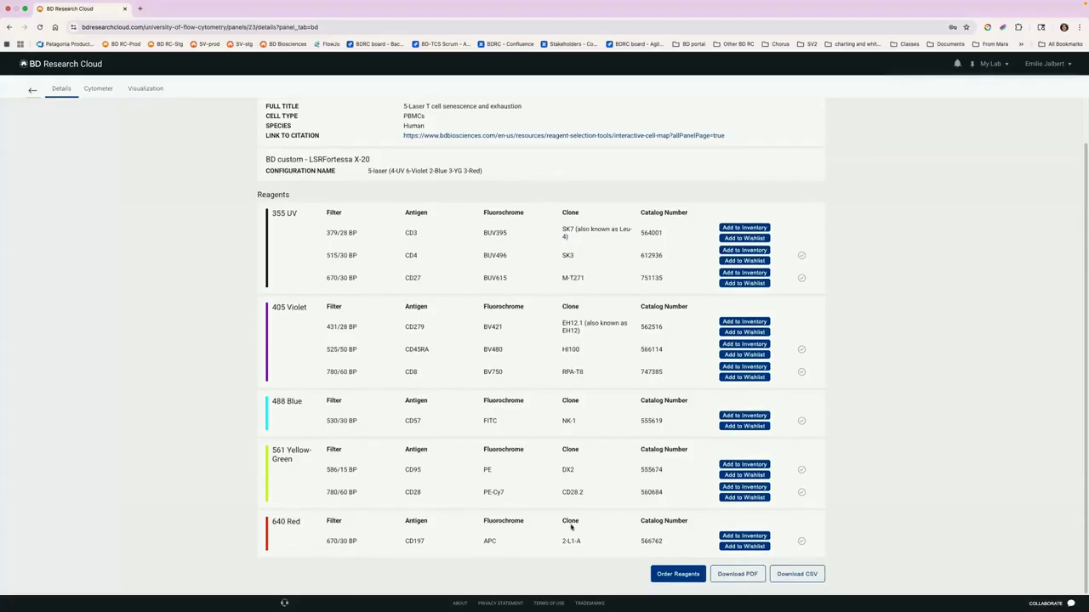
scroll(476, 382, "up", 2)
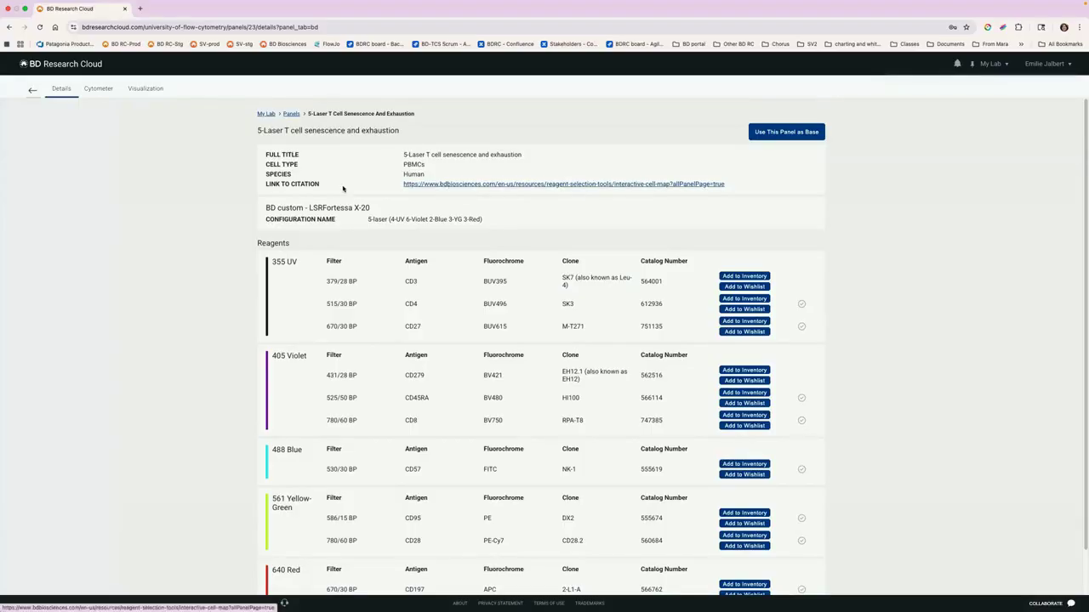
Step: Follow the panel's citation link to the Interactive Human Cell Map and start the cell type selection
left_click(501, 185)
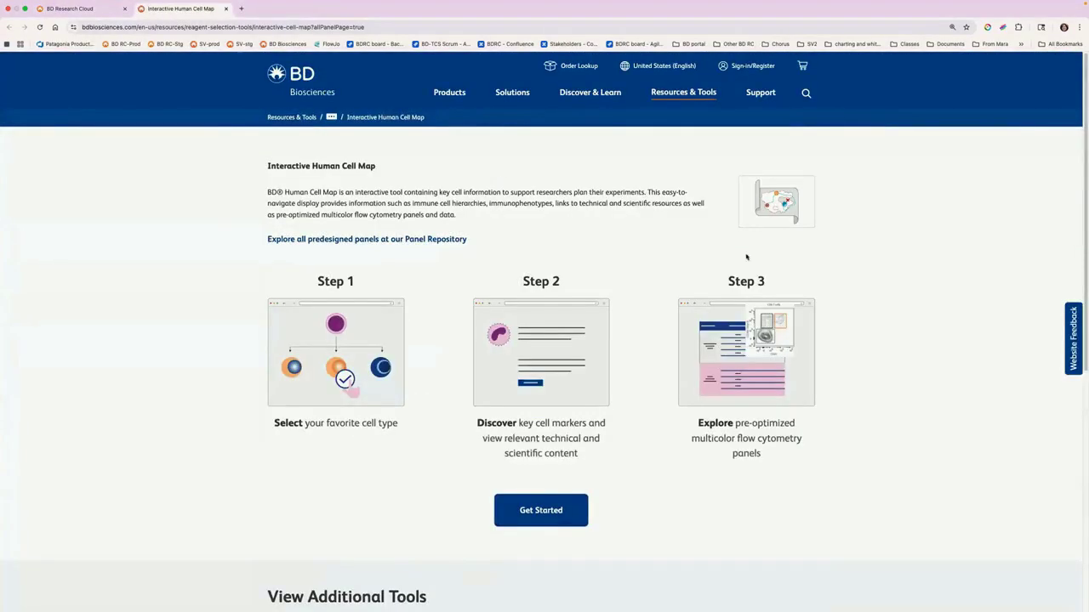
scroll(790, 243, "down", 4)
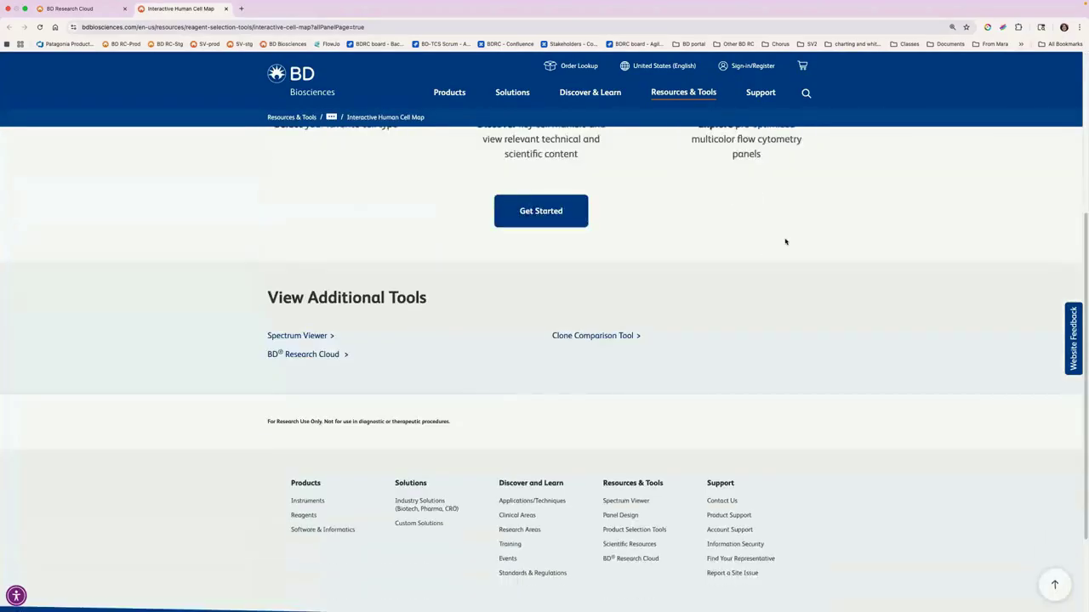
scroll(784, 240, "up", 2)
scroll(784, 241, "up", 3)
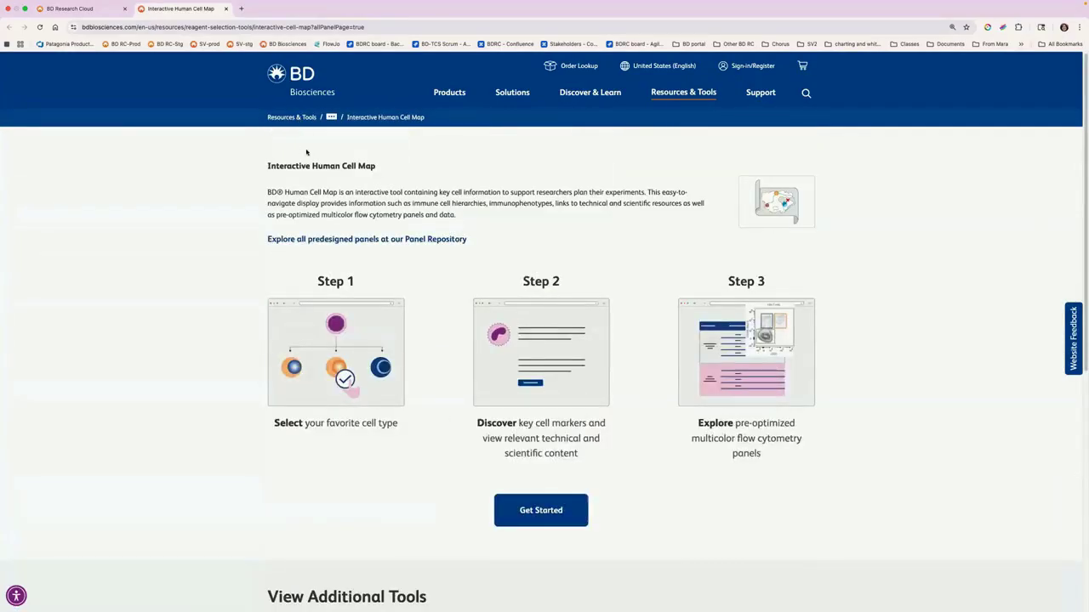
left_click(561, 513)
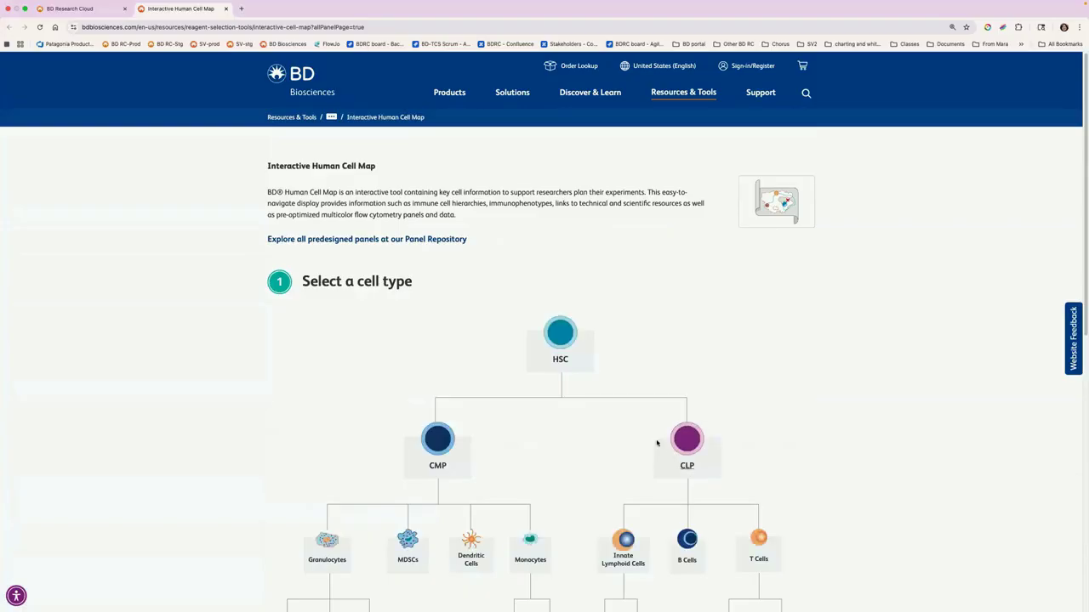
Step: Show the predesigned panels for Conventional T Cells and expand the 5-Laser T cell senescence and exhaustion panel
scroll(673, 431, "down", 3)
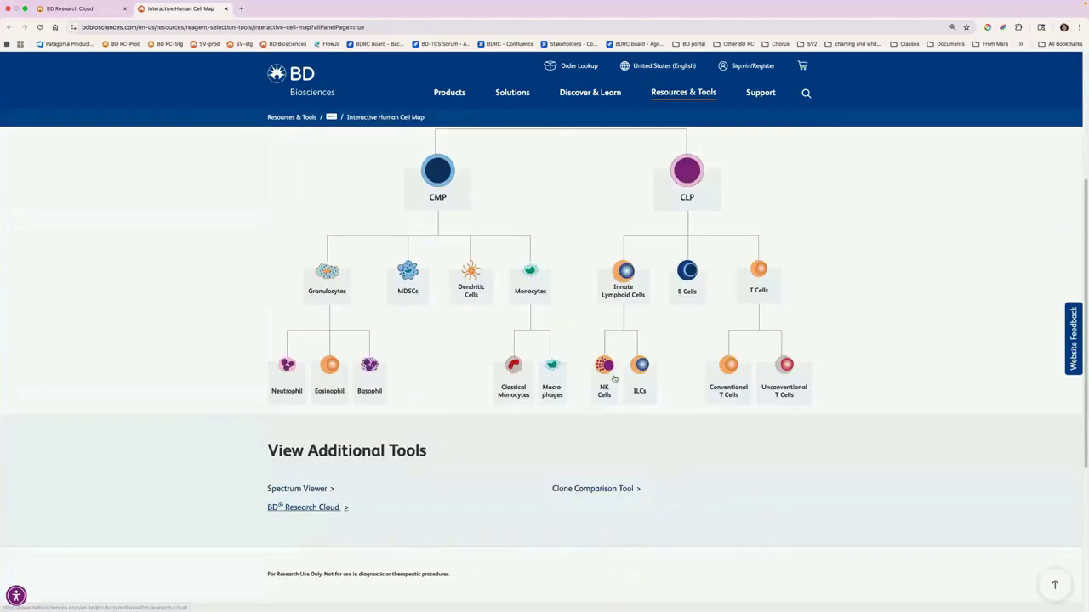
left_click(729, 388)
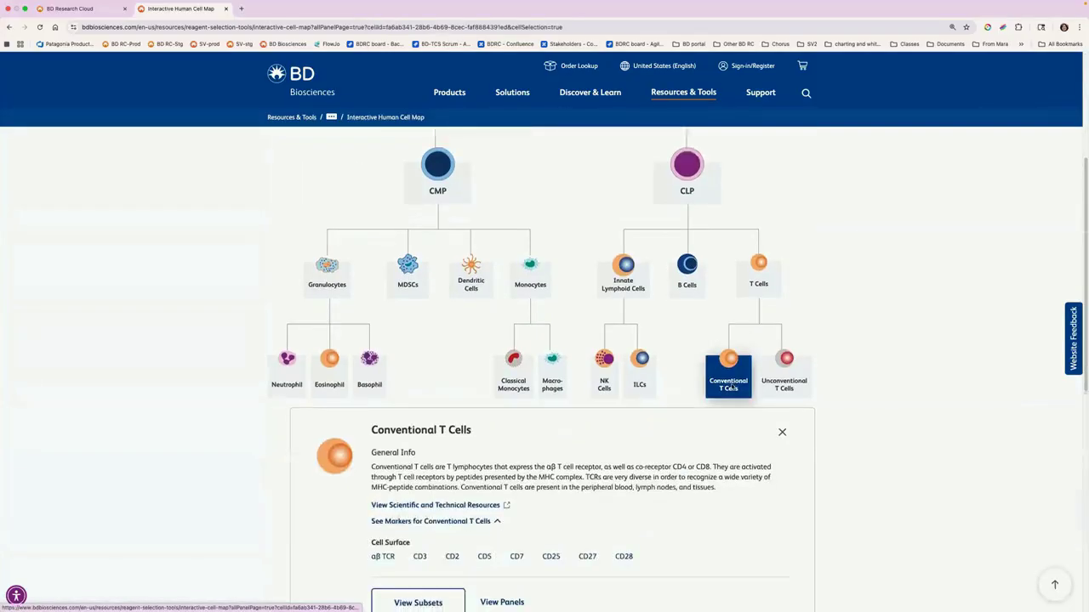
left_click(500, 414)
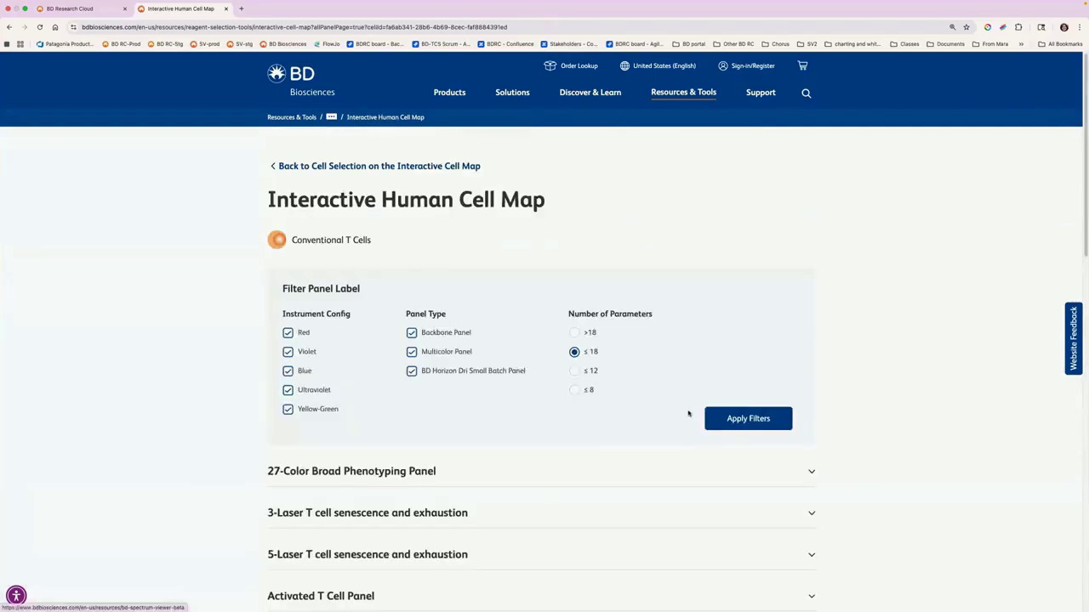
scroll(368, 330, "down", 1)
scroll(367, 330, "down", 2)
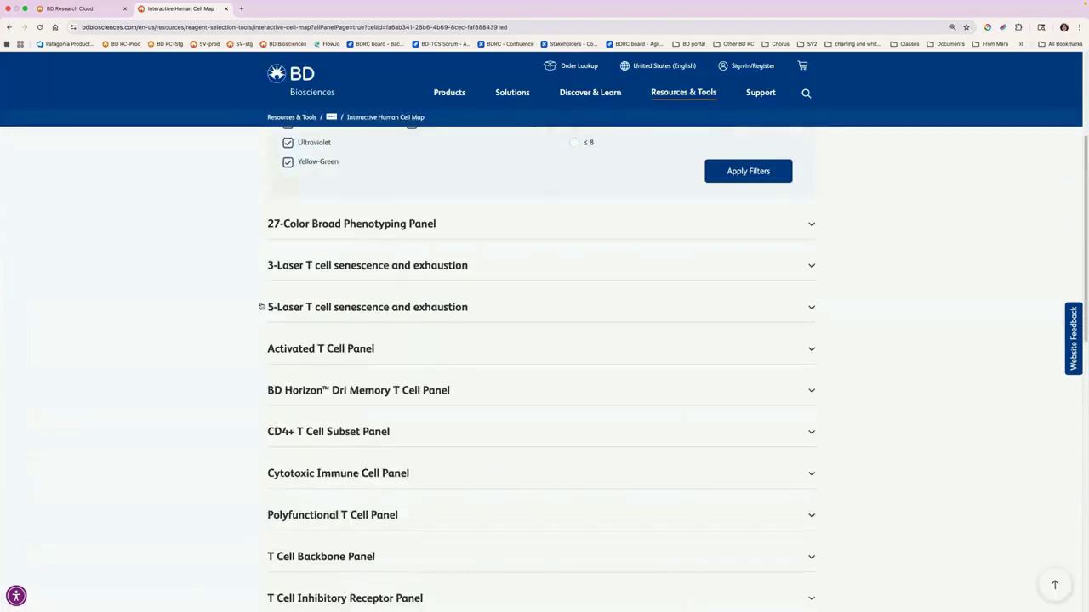
left_click(272, 307)
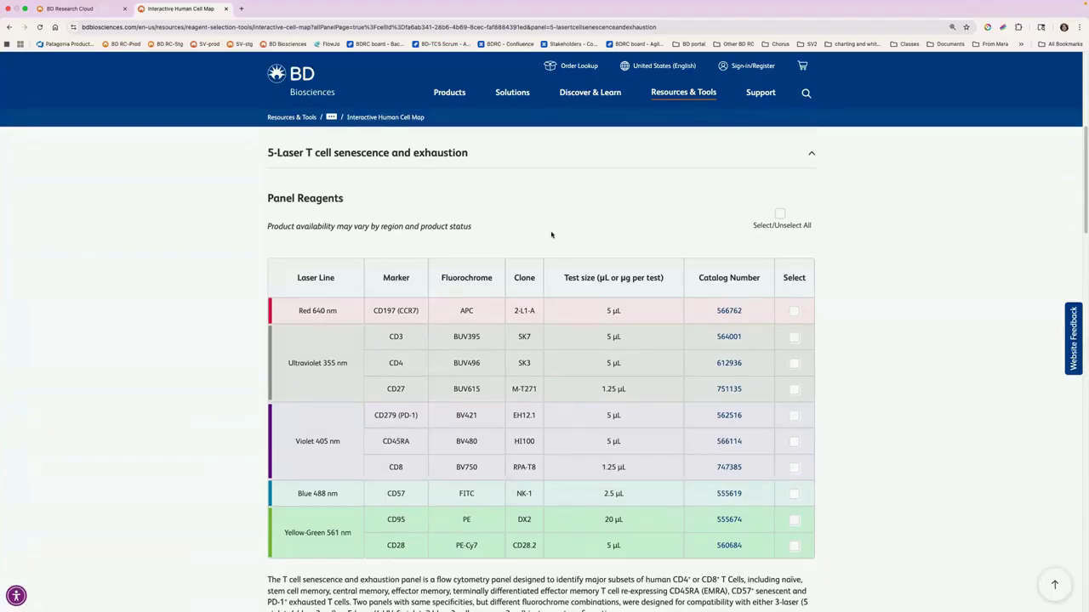
Step: Switch back to BD Research Cloud and review the panel's BD custom LSRFortessa X-20 cytometer configuration
left_click(94, 8)
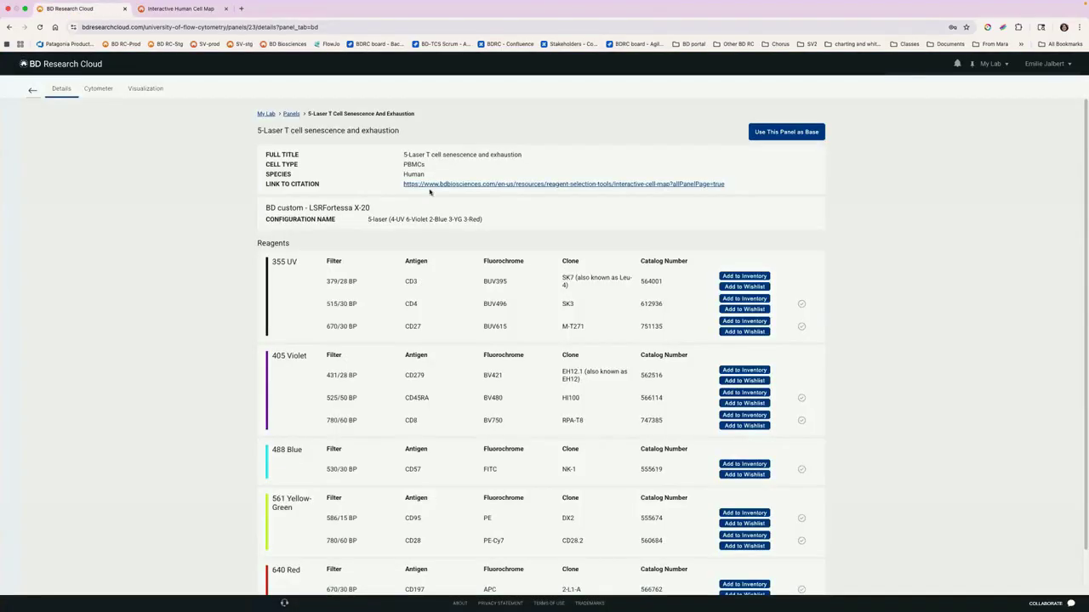
left_click(99, 89)
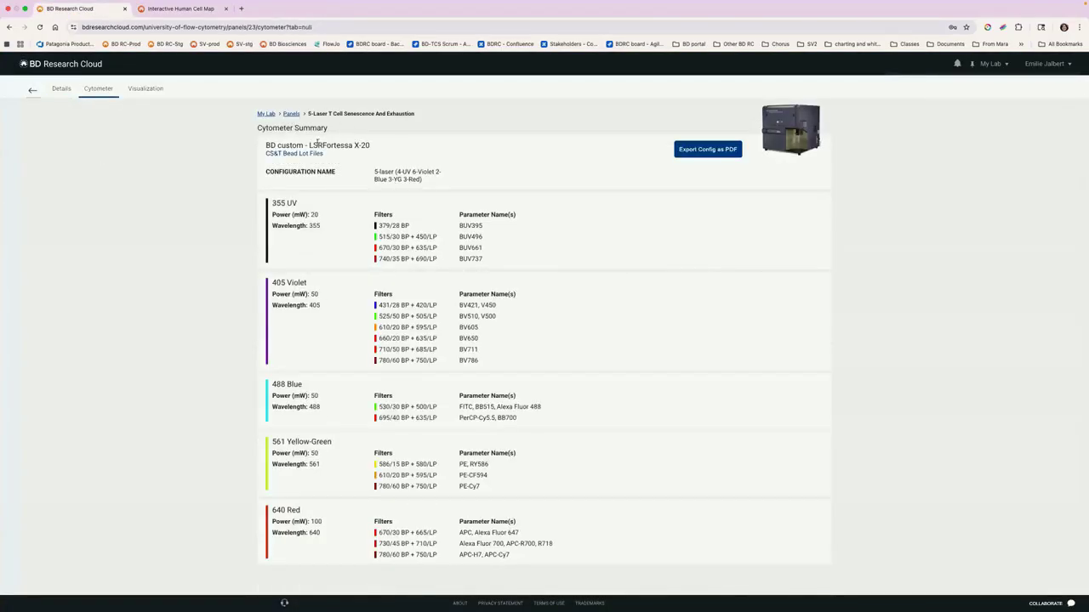
left_click_drag(387, 146, 317, 146)
Step: Show the red laser's spectra in the panel visualization, then examine all lasers as Stacked Em/Spill Graphs
left_click(145, 89)
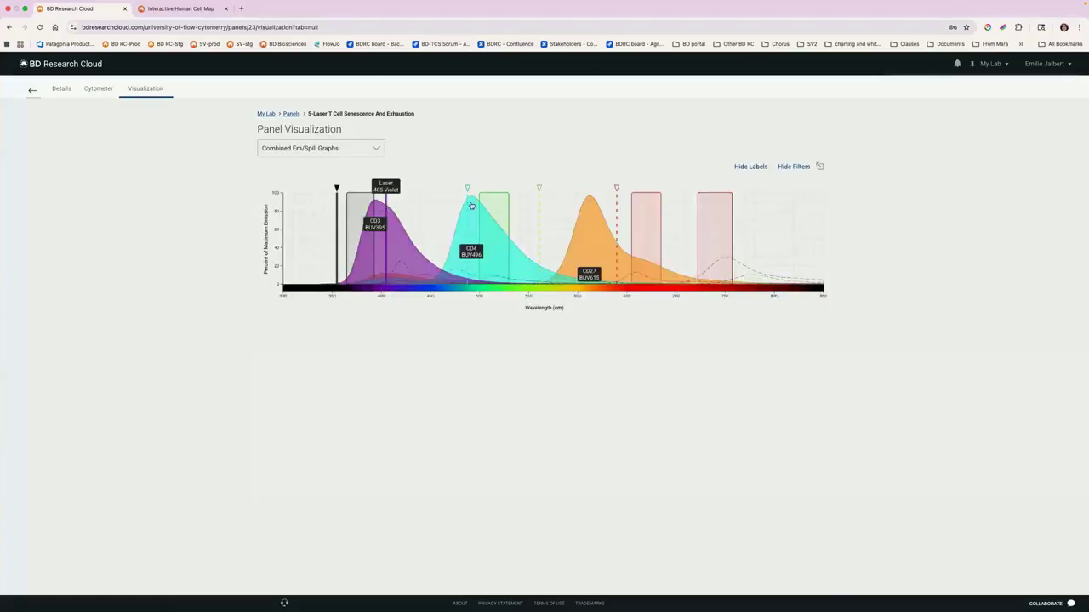
left_click(617, 211)
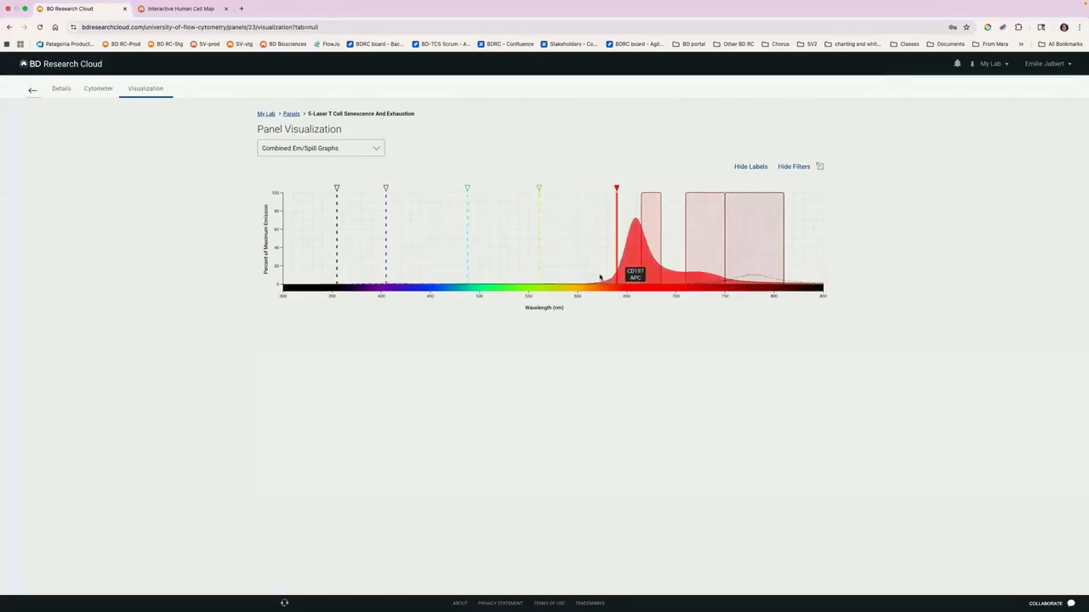
left_click(318, 155)
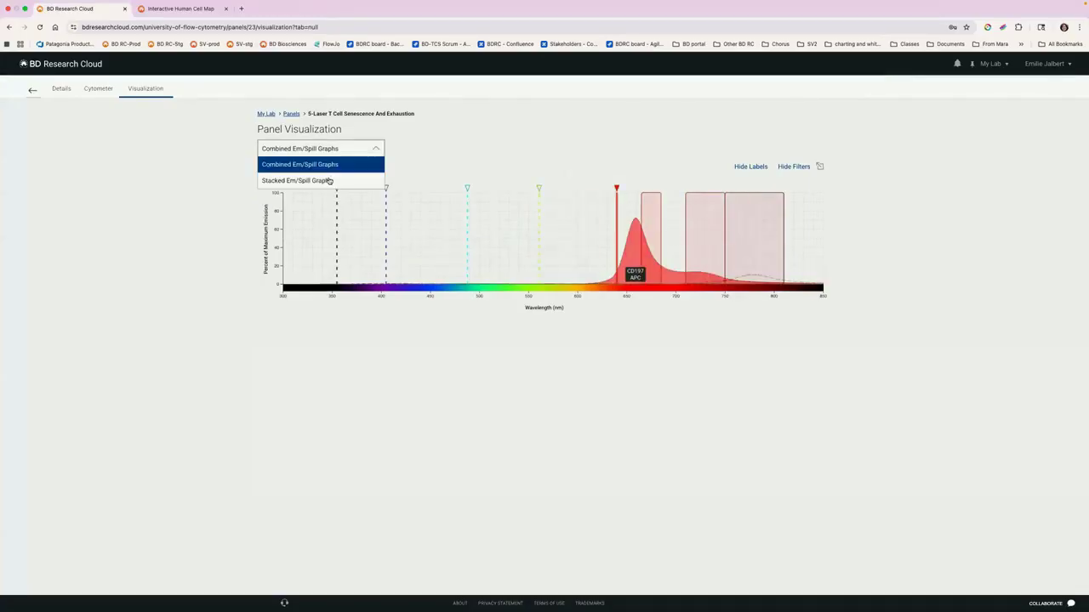
left_click(320, 180)
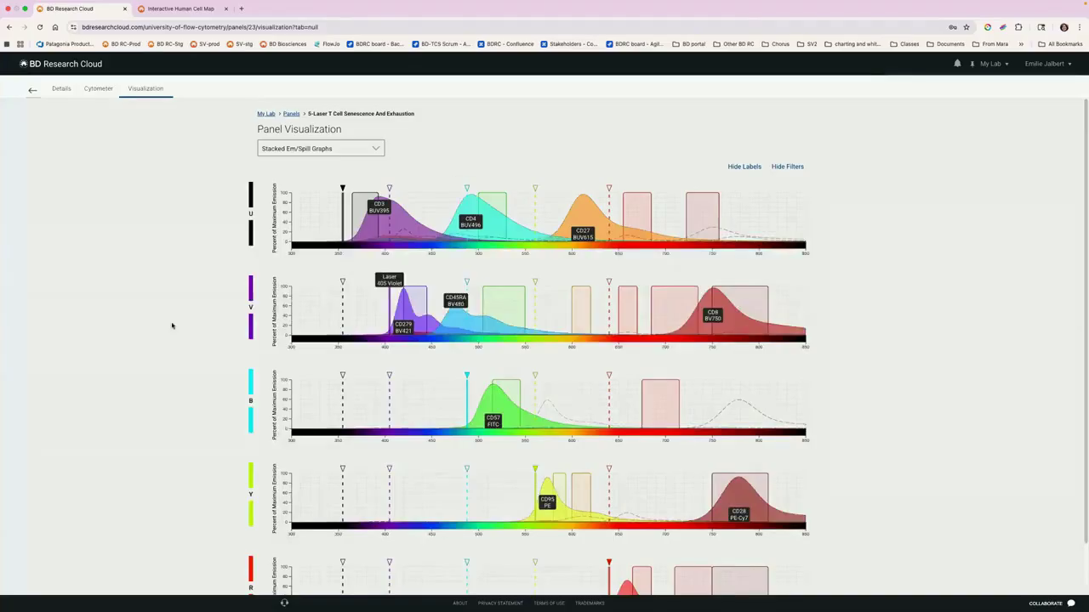
scroll(916, 246, "down", 2)
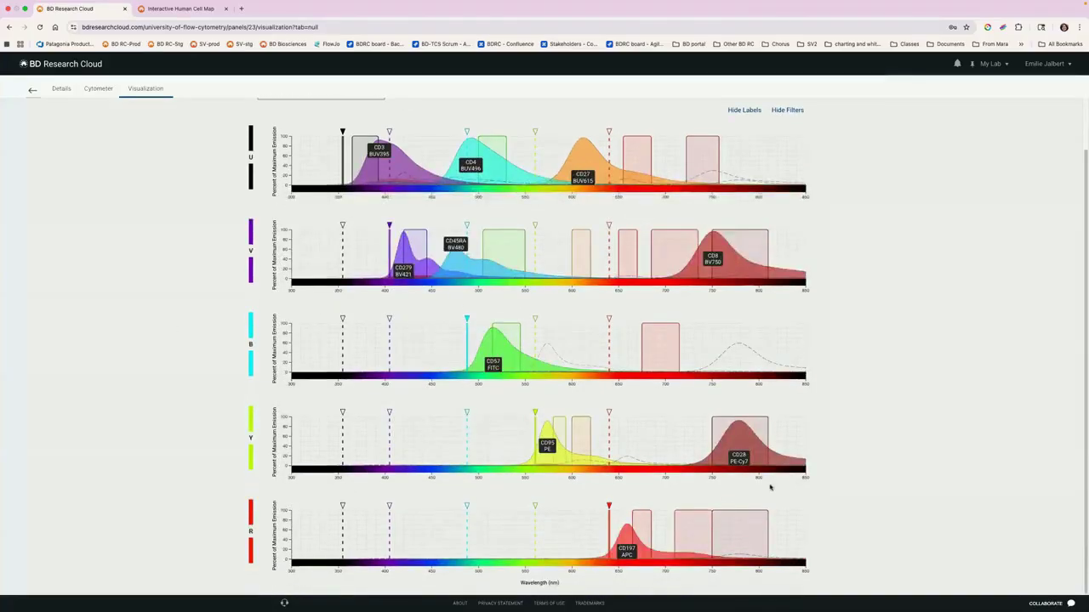
mouse_move(736, 363)
Step: Return to the panels list, show all panels, and filter them by the antigens CD56 (NCAM-1), CD16 and CD14
left_click(32, 90)
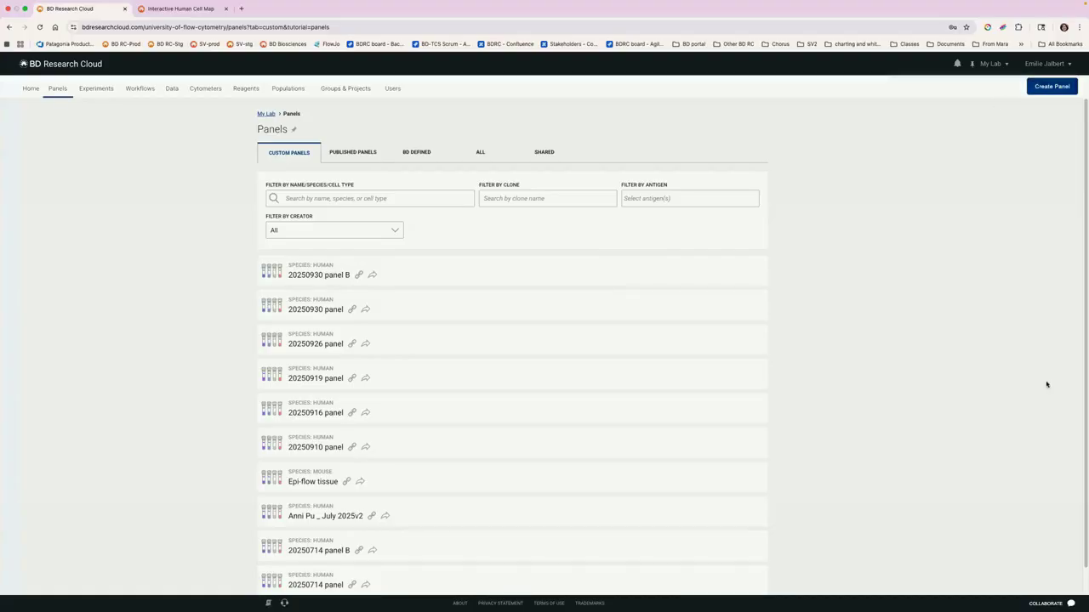
left_click(481, 153)
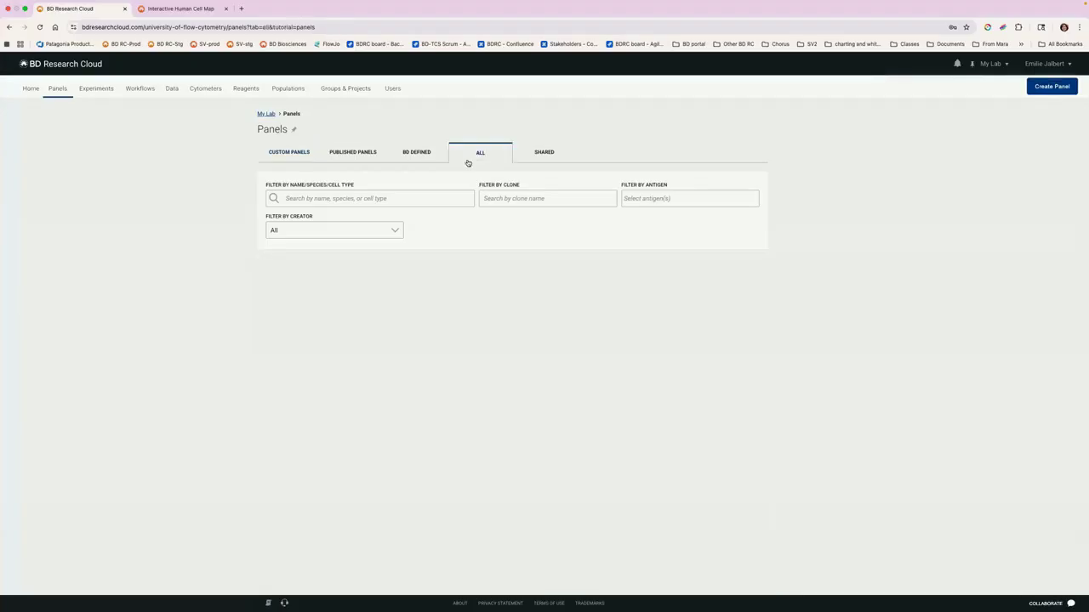
left_click(653, 199)
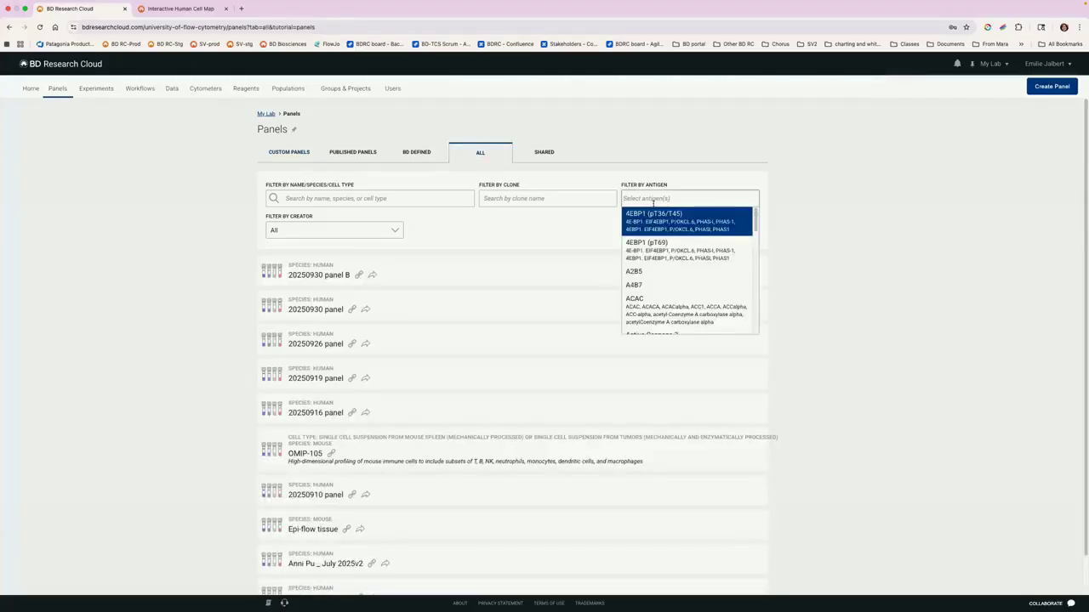
type("CD56")
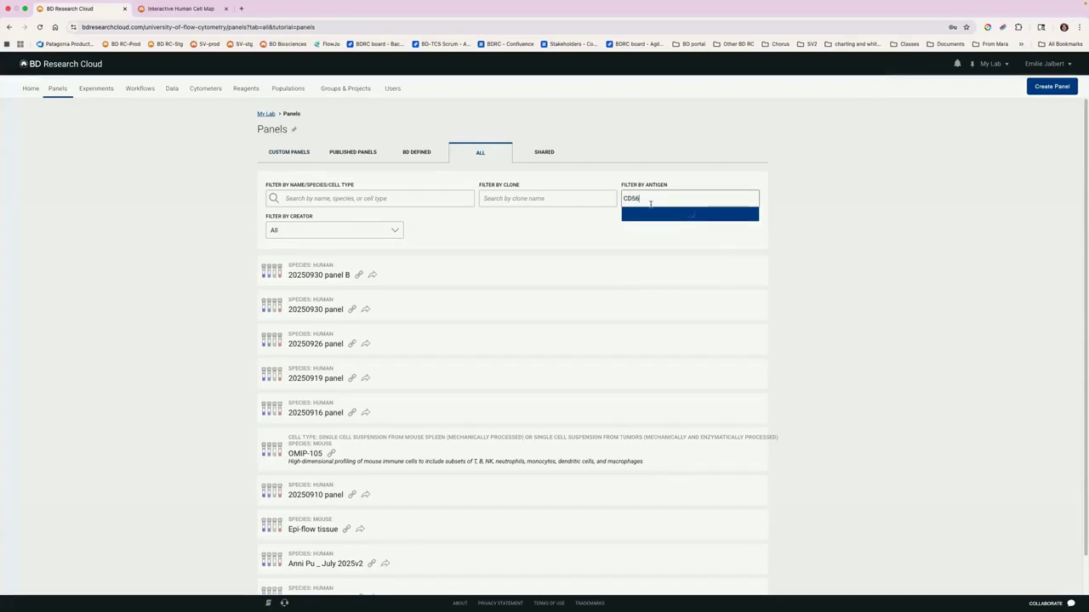
key("Return")
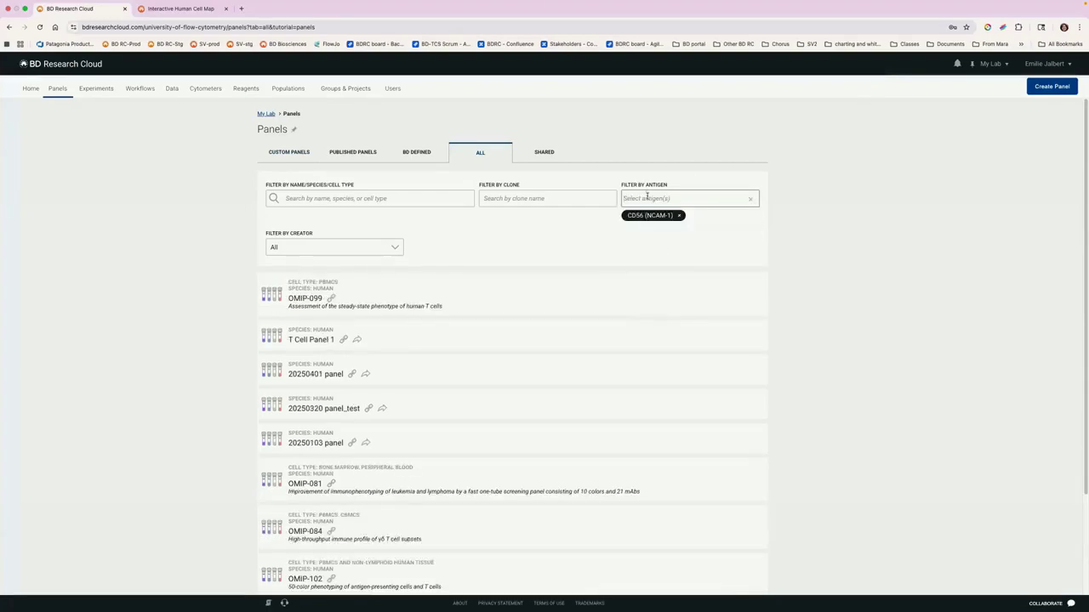
type("CD16")
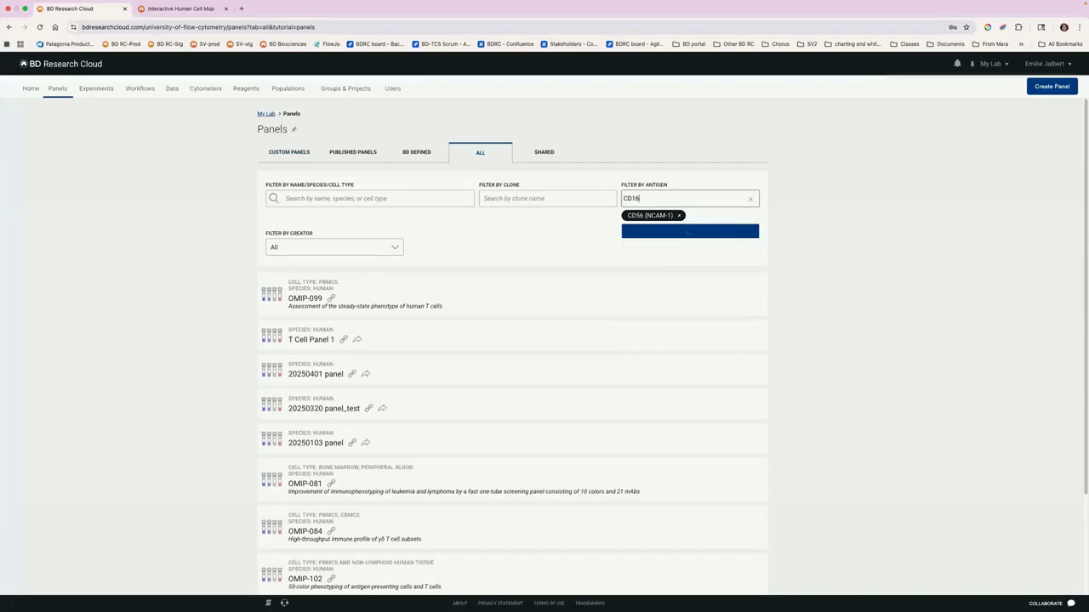
left_click(665, 246)
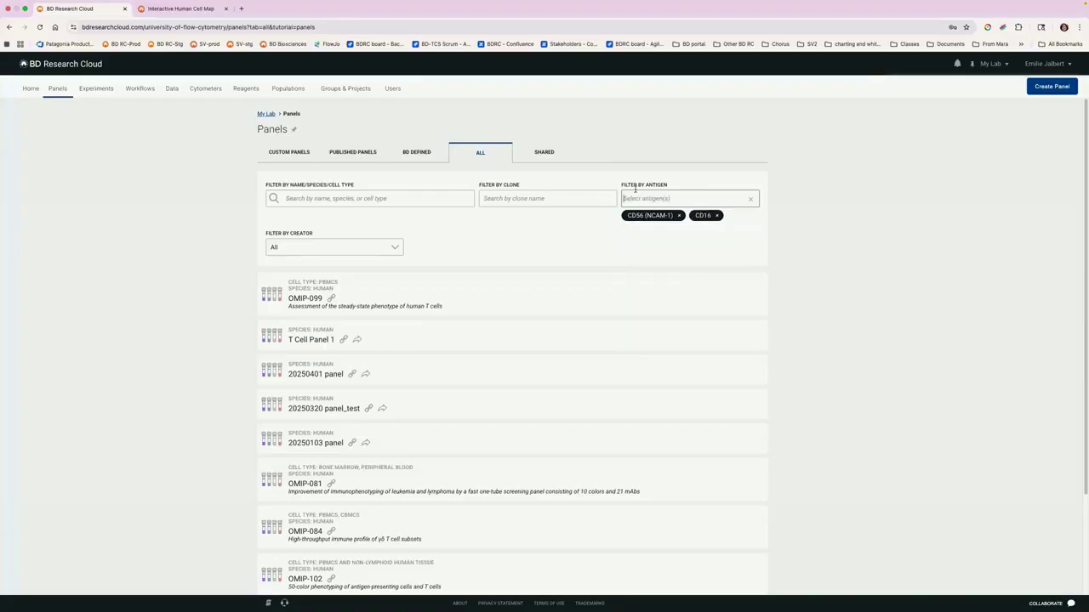
type("CD14")
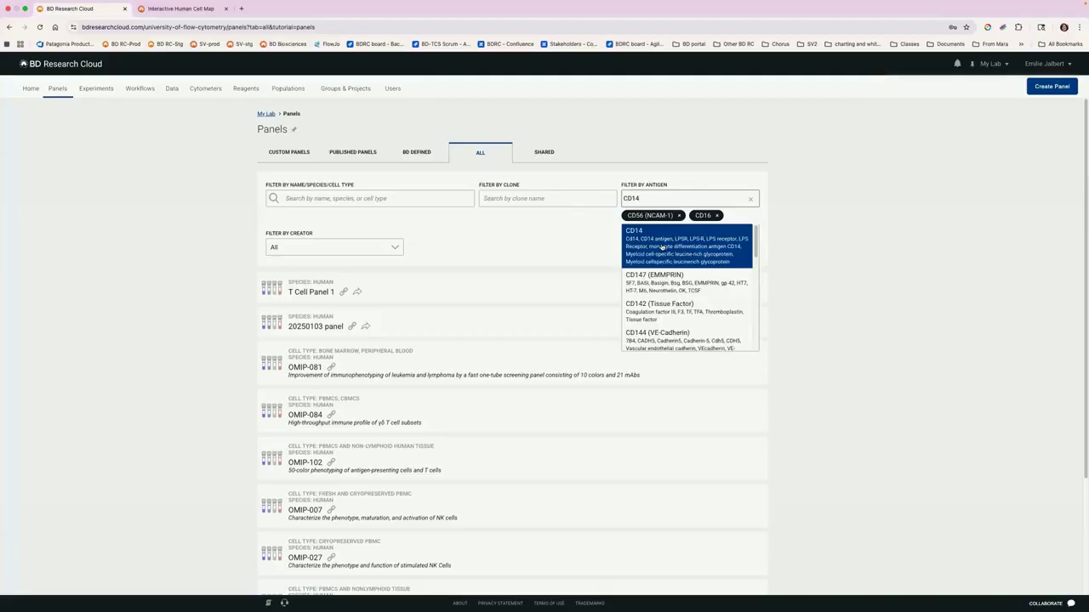
left_click(662, 247)
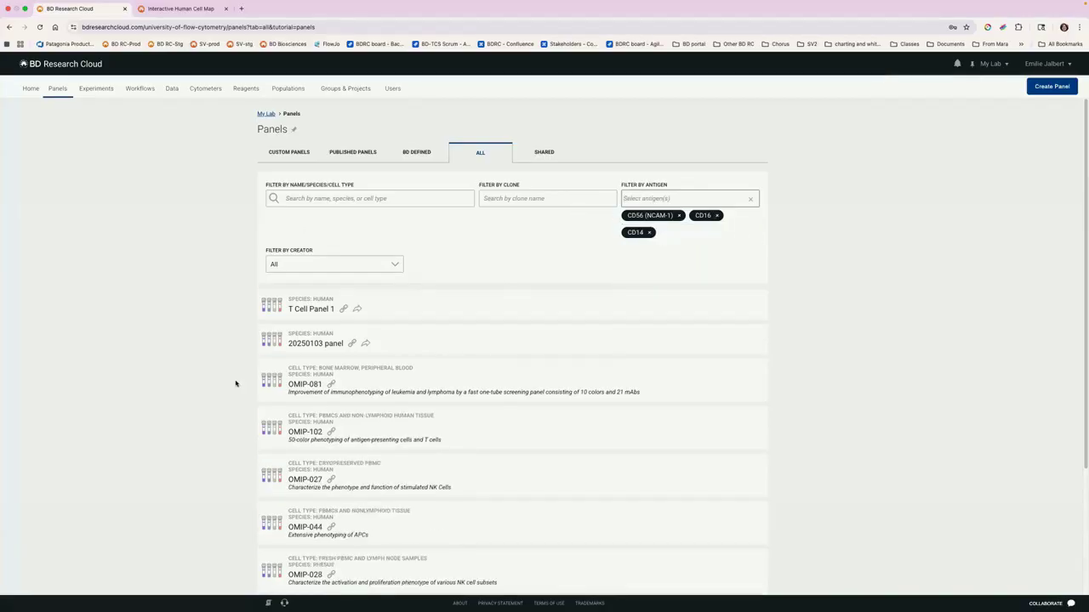
scroll(304, 198, "down", 3)
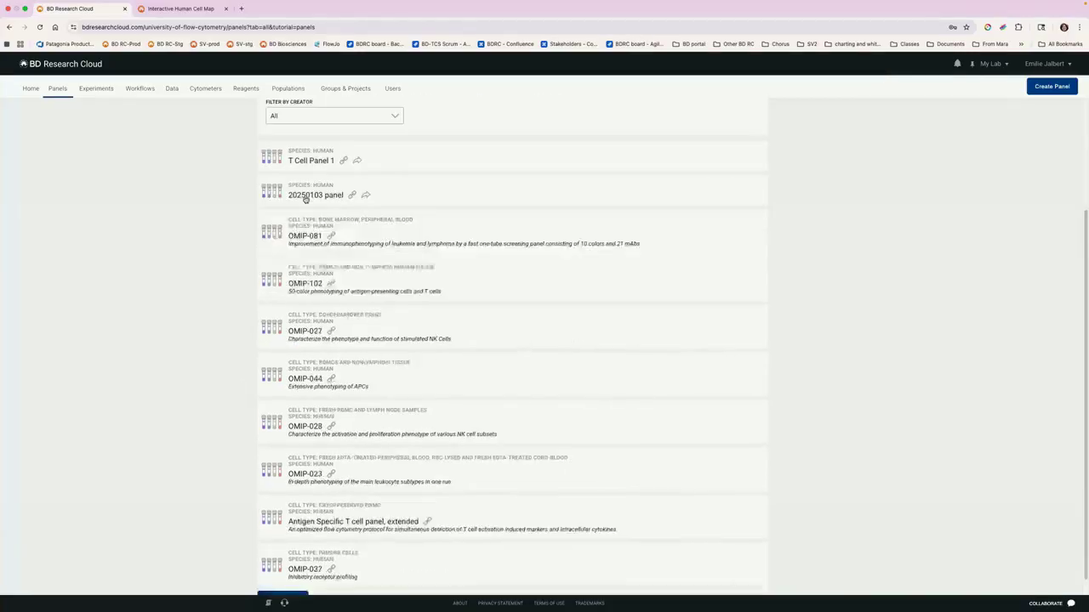
scroll(236, 292, "up", 3)
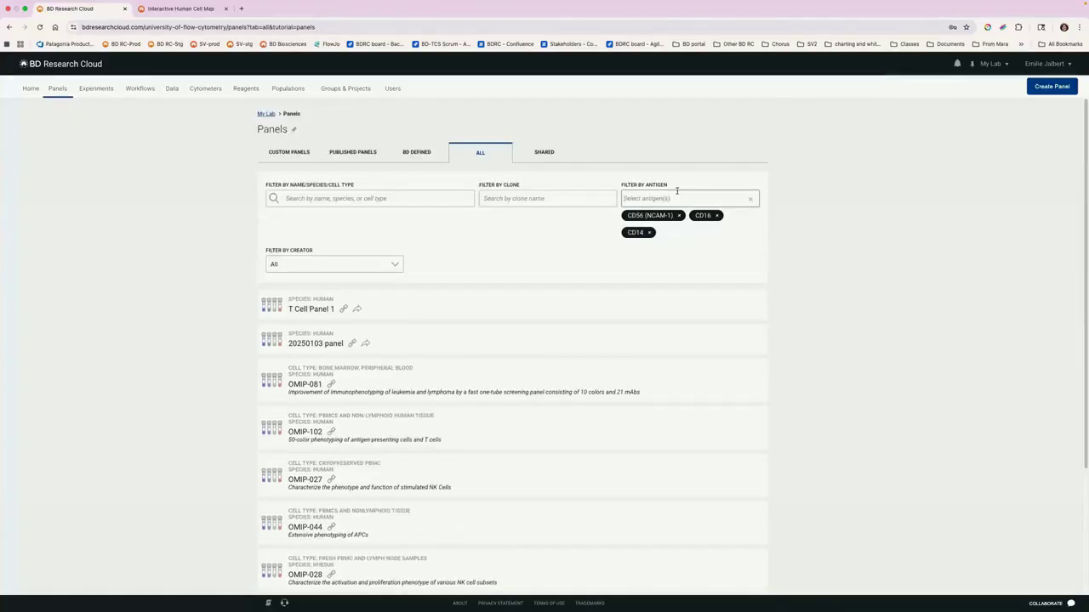
Step: Add FoxP3 to the antigen filter of the panels list
type("c")
type("oxp3")
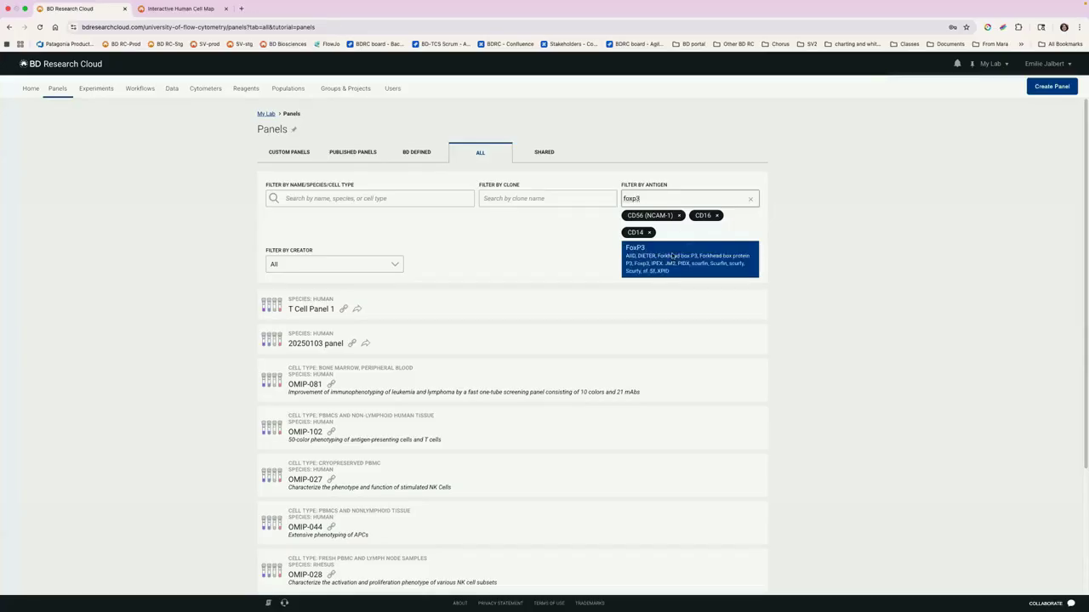
left_click(672, 257)
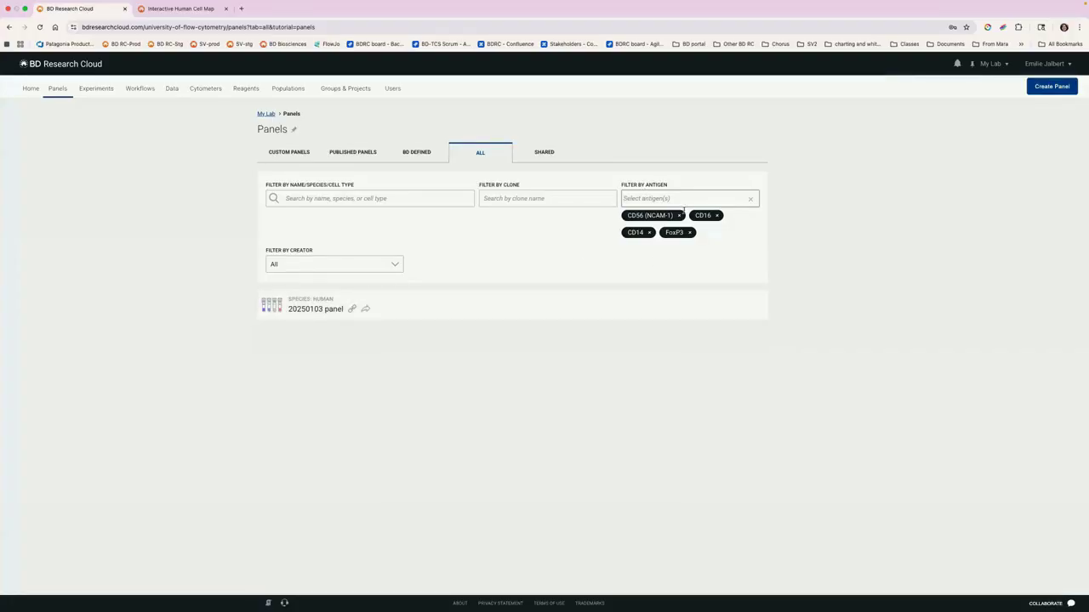
Step: Remove the FoxP3, CD56, CD14 and CD16 antigen filters from the panels list
left_click(690, 233)
left_click(679, 216)
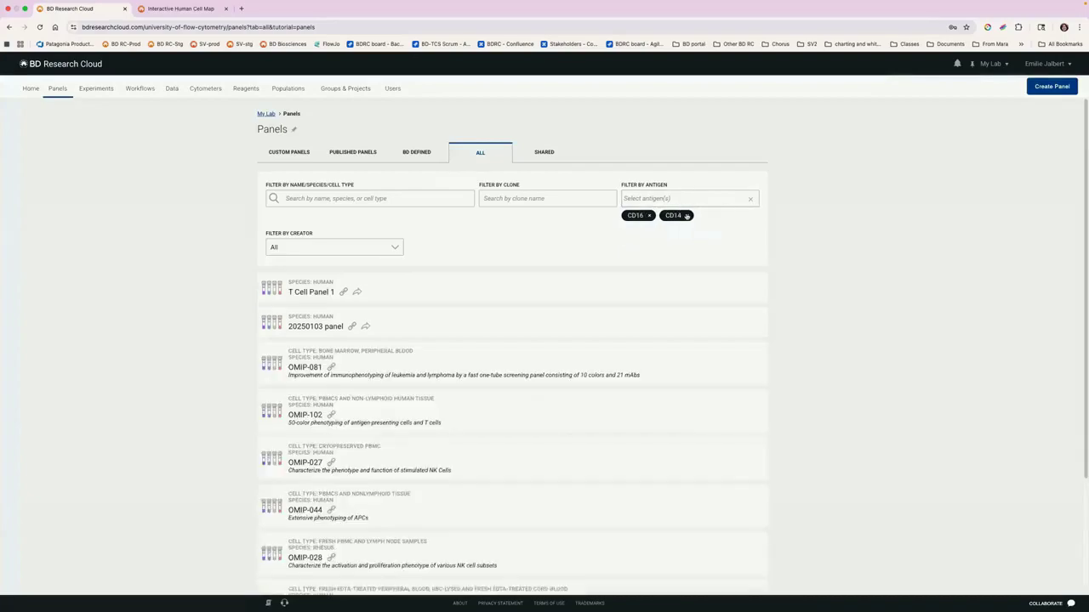
left_click(686, 216)
left_click(650, 215)
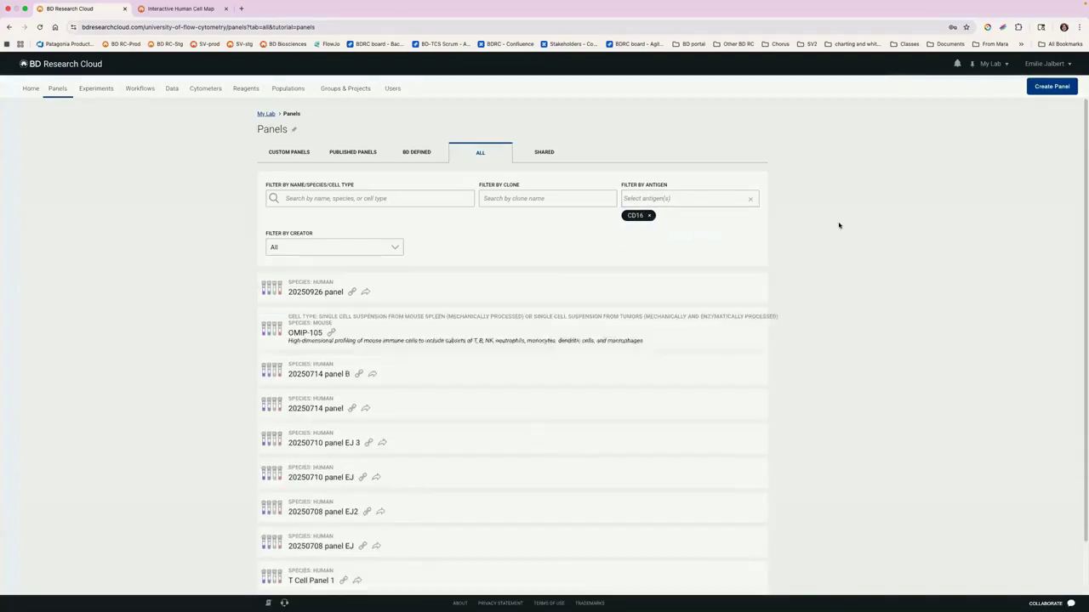
Step: Reopen the BD-defined panel 5-Laser T cell senescence and exhaustion and review its reagents and cytometer configuration
left_click(417, 155)
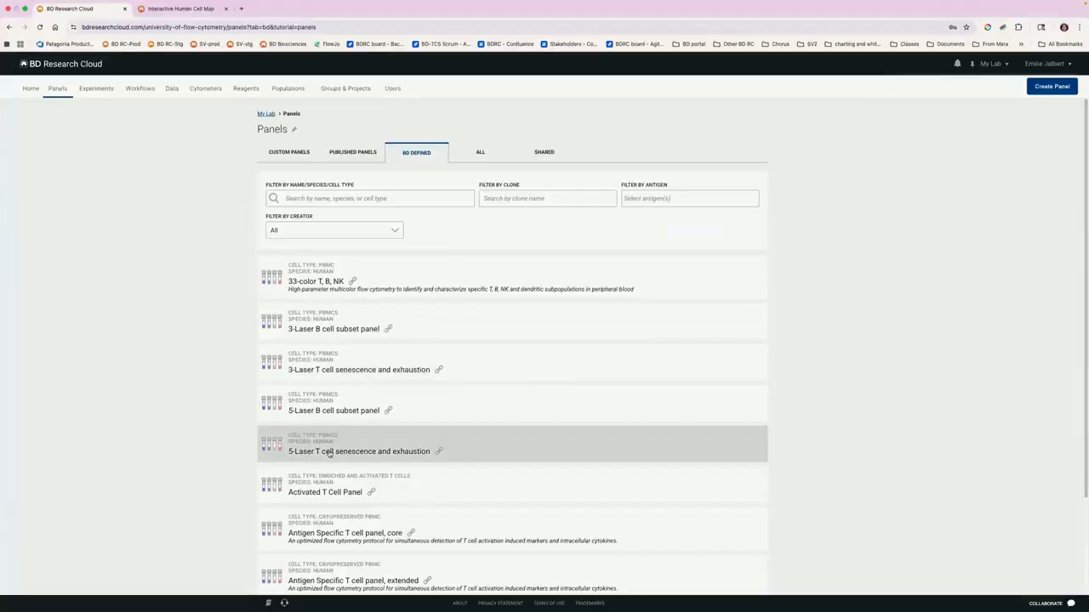
left_click(358, 451)
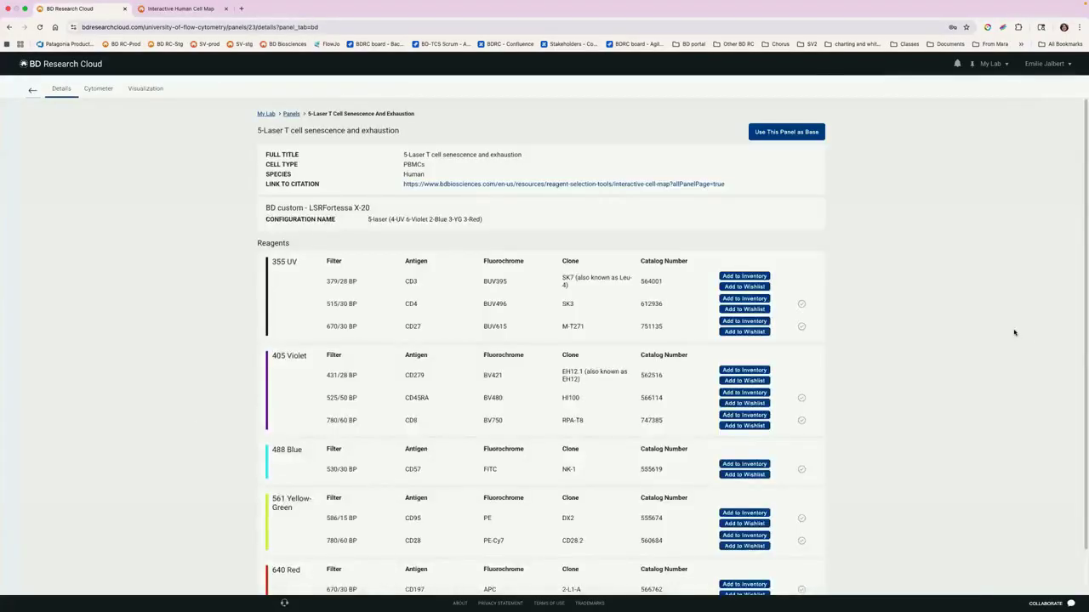
scroll(1011, 331, "down", 1)
scroll(585, 350, "up", 1)
left_click(98, 90)
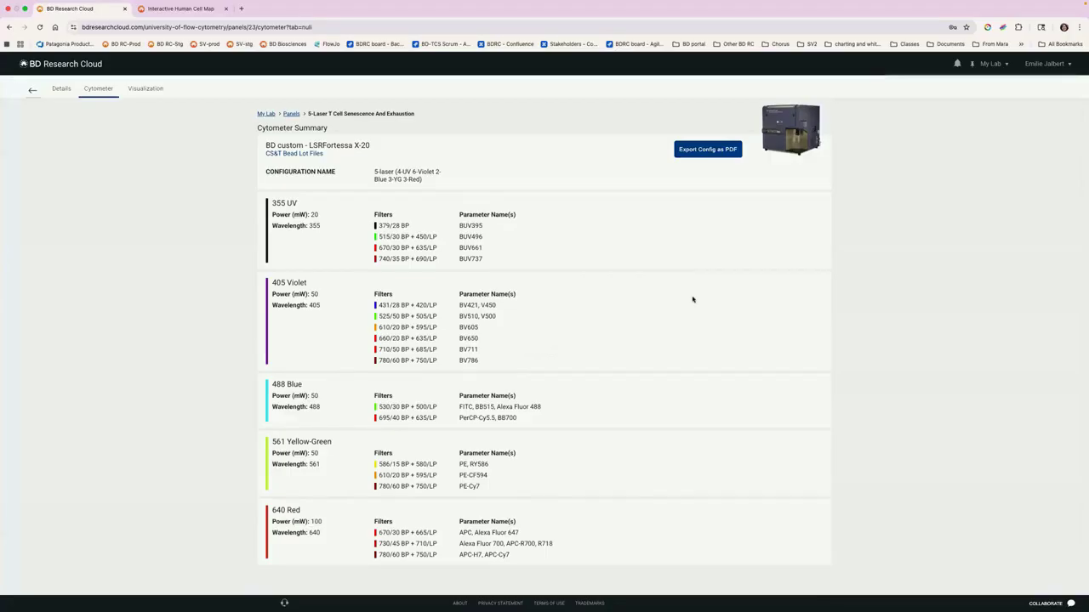
Step: Use the 5-Laser T cell senescence and exhaustion panel as the base for a new workflow named 20251001 T cell webinar
left_click(59, 89)
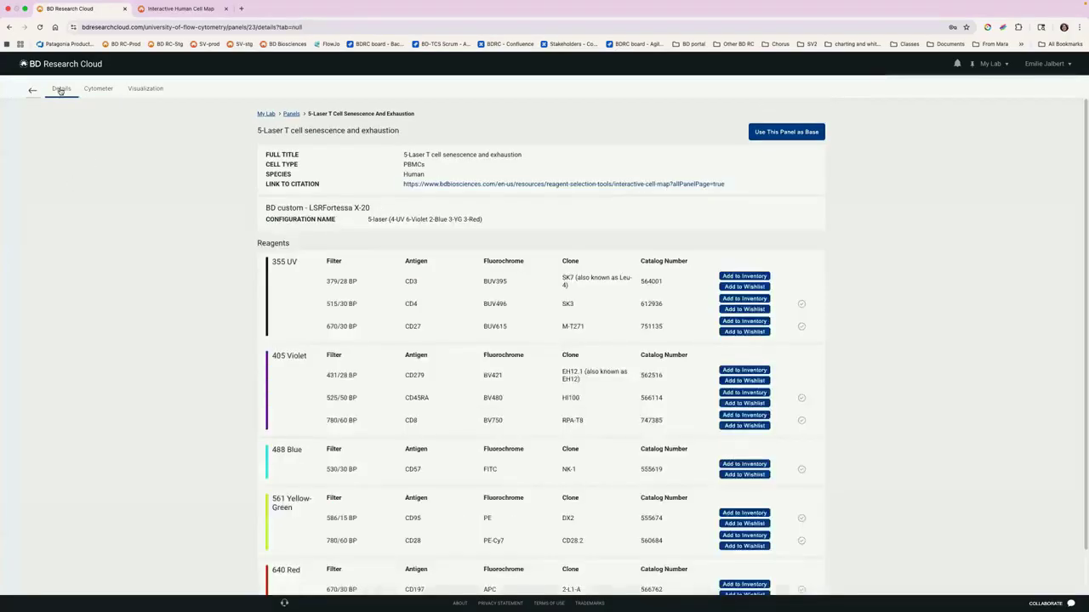
left_click(780, 133)
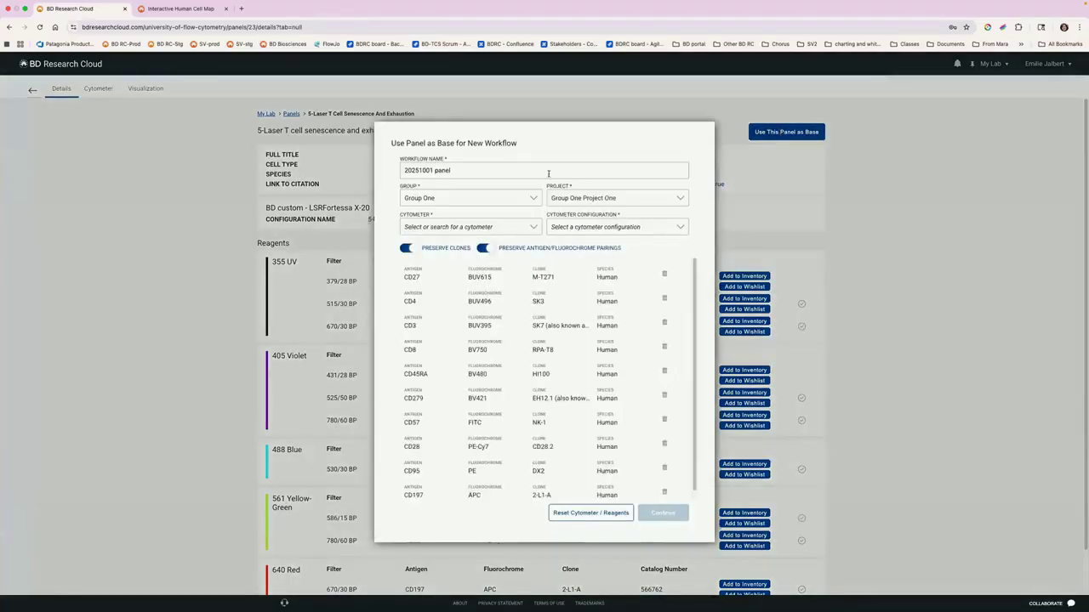
left_click(498, 169)
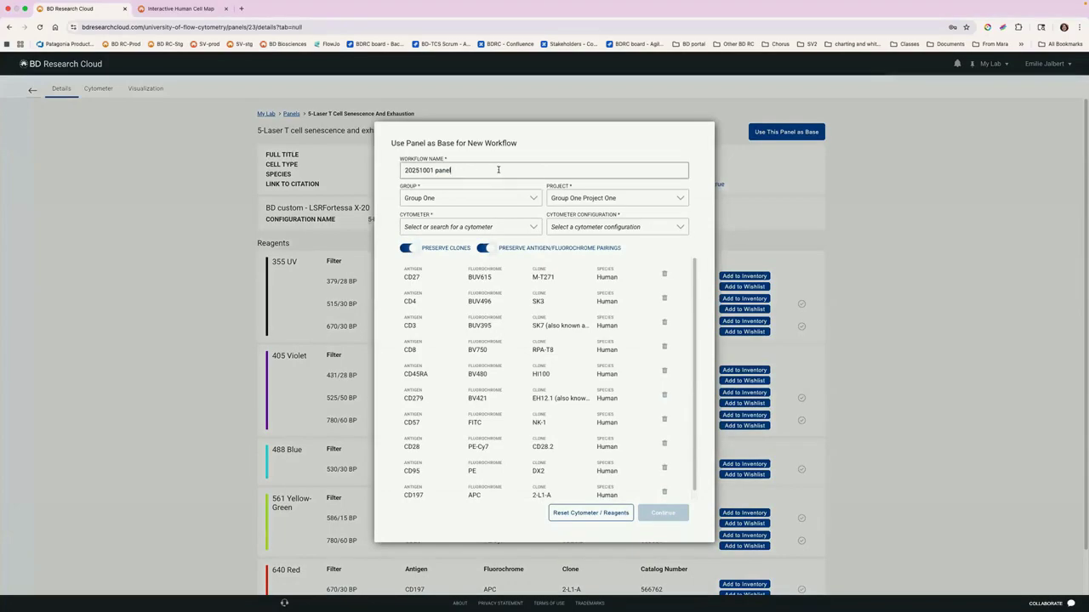
key("BackSpace")
key("BackSpace")
key("BackSpace")
key("BackSpace")
key("BackSpace")
type("T cell webin")
Step: Assign the A5 SE-Webinar cytometer with the FACSymphony A5 SE Default Configuration to the new workflow
left_click(534, 227)
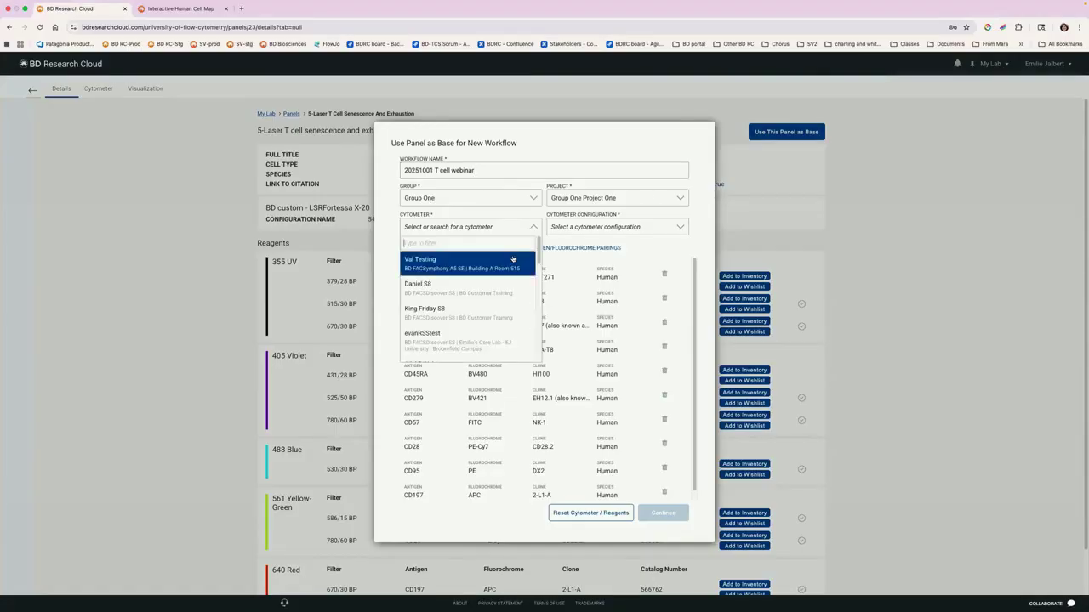
scroll(512, 256, "down", 3)
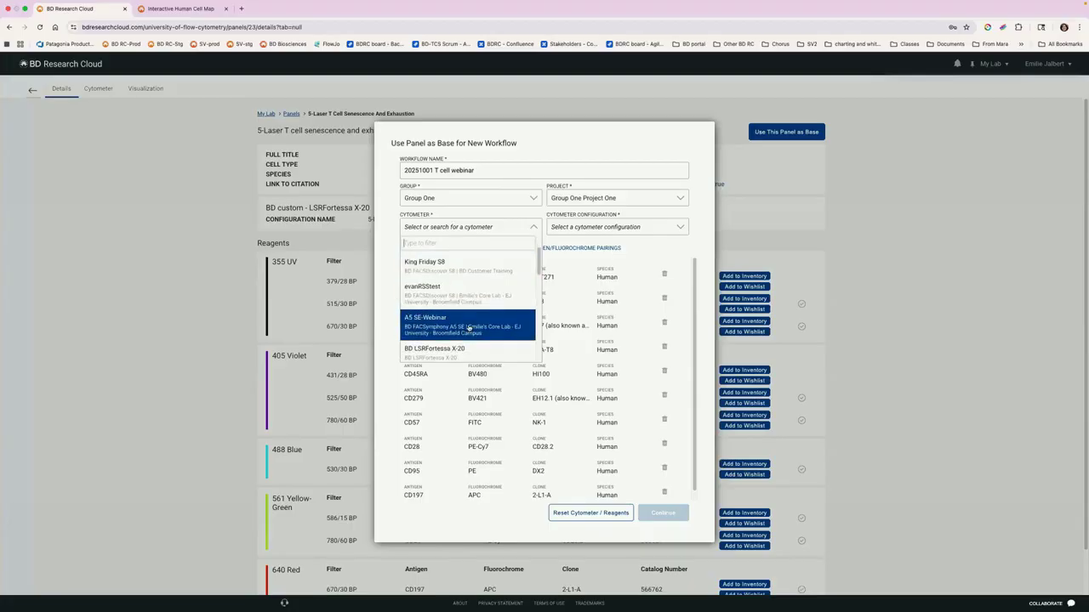
left_click(469, 328)
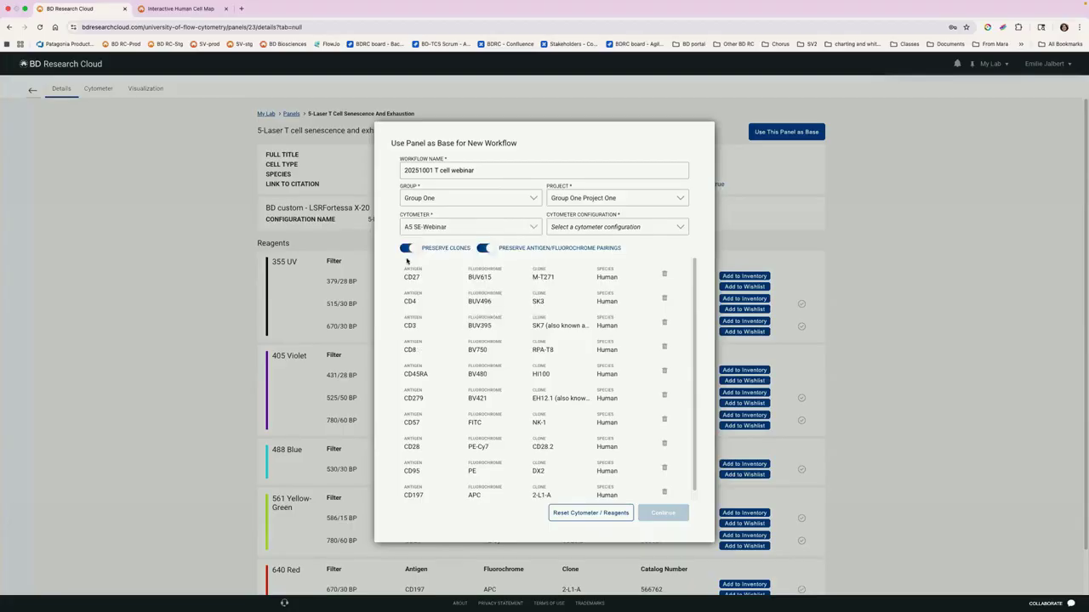
left_click(596, 230)
left_click(581, 264)
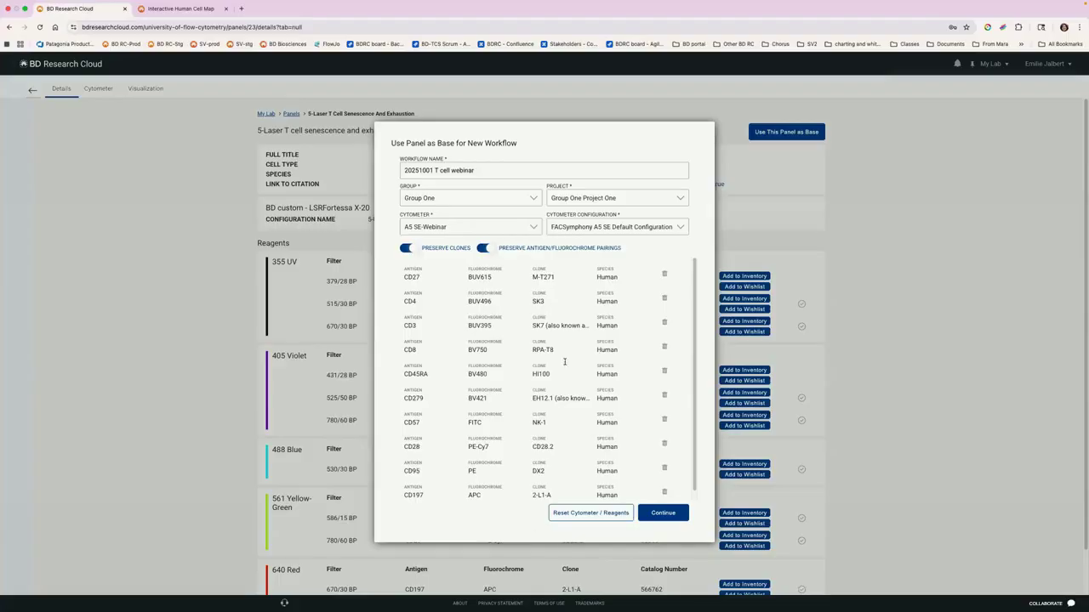
Step: Turn off clone preservation, and switch antigen/fluorochrome pairing preservation off and back on
left_click(406, 250)
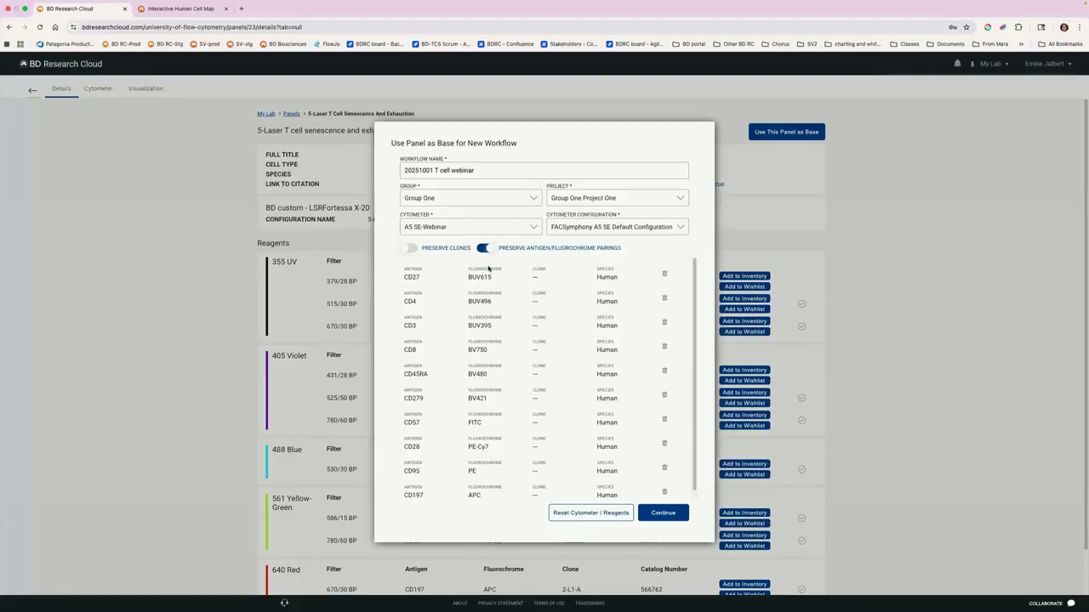
left_click(483, 247)
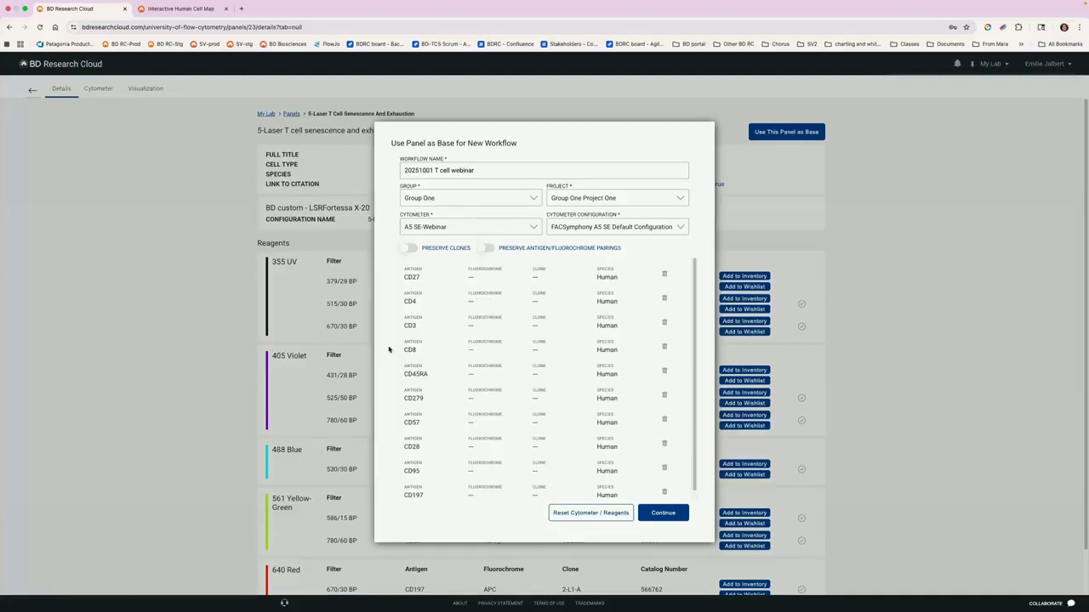
left_click(489, 248)
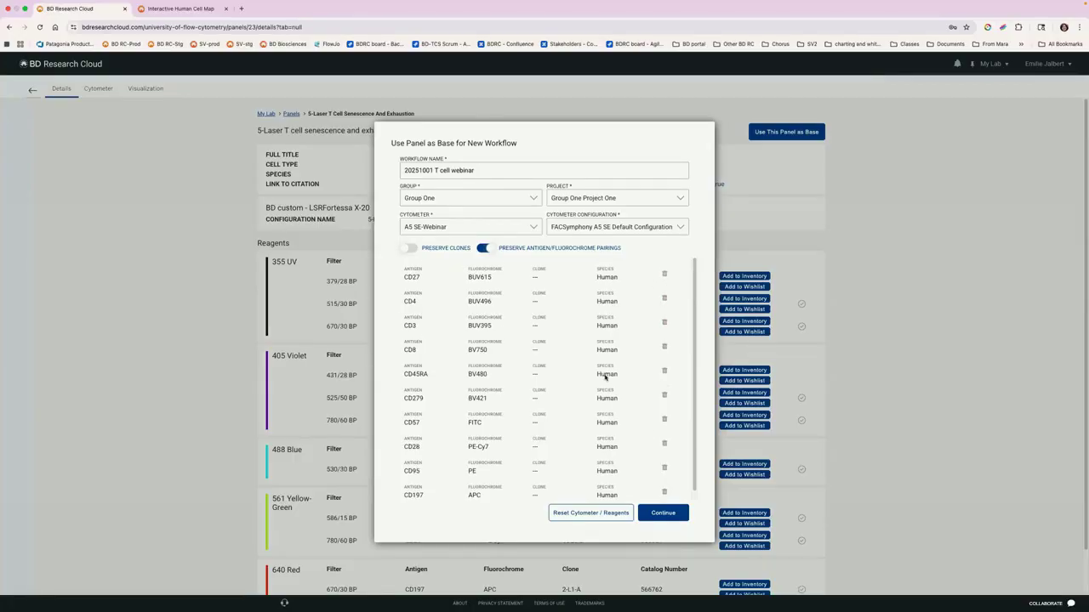
Step: Review the antigen and fluorochrome list carried over from the panel and continue to create the workflow
scroll(604, 377, "down", 1)
scroll(603, 377, "up", 1)
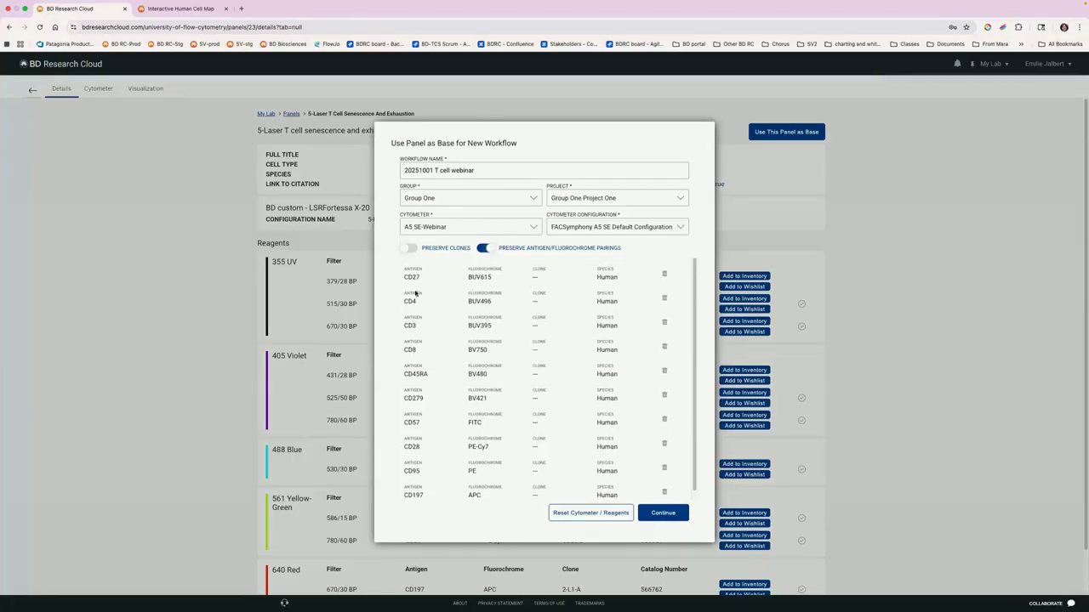
left_click(672, 514)
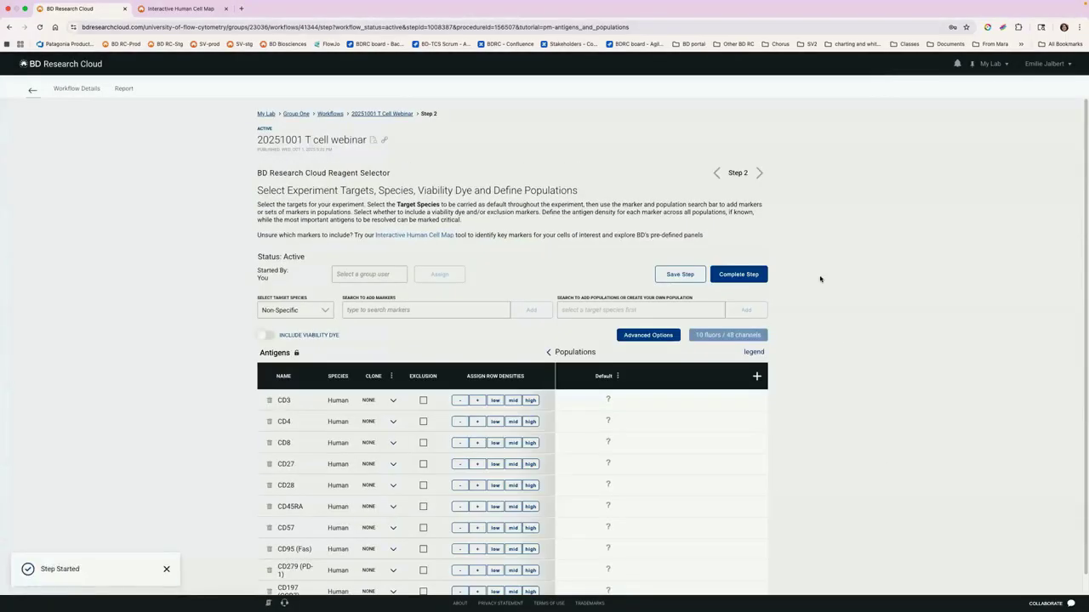
Step: Include a viability dye with the experiment's antigens and complete the target selection step
scroll(818, 276, "down", 1)
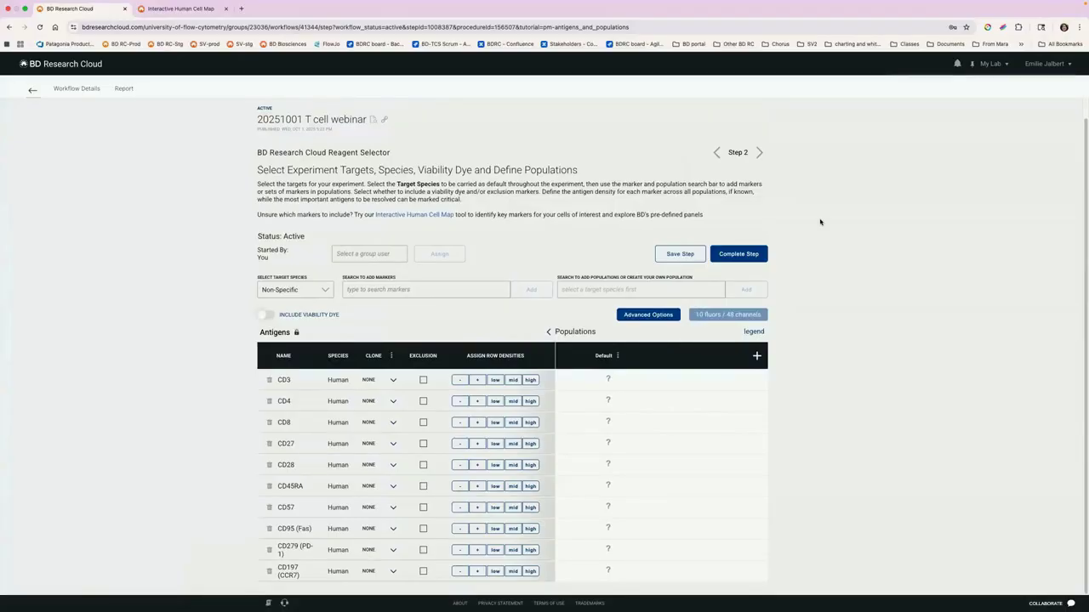
left_click(315, 315)
scroll(853, 338, "down", 1)
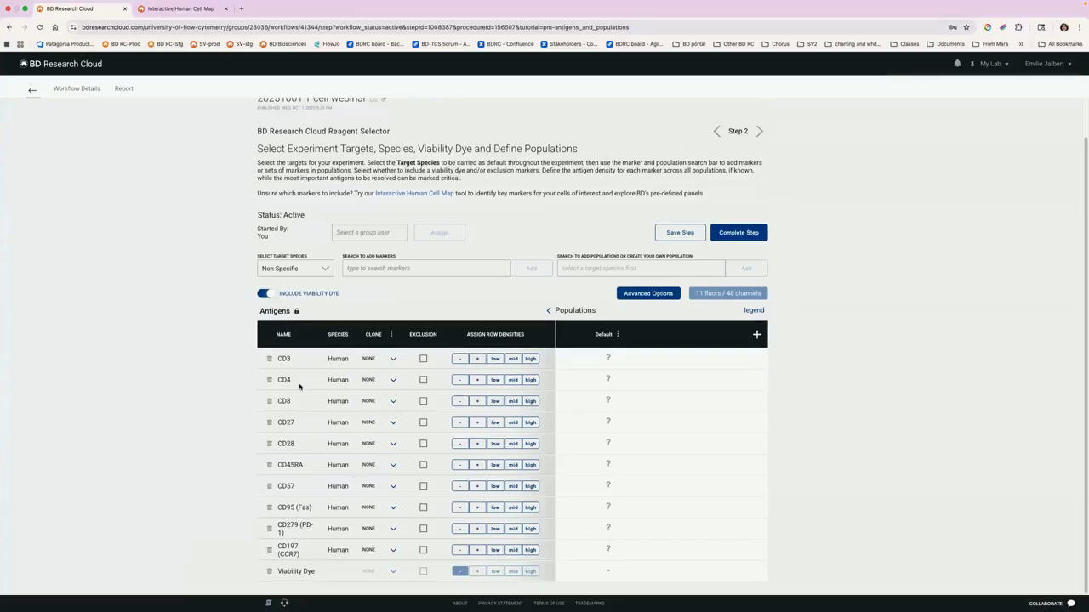
left_click(739, 233)
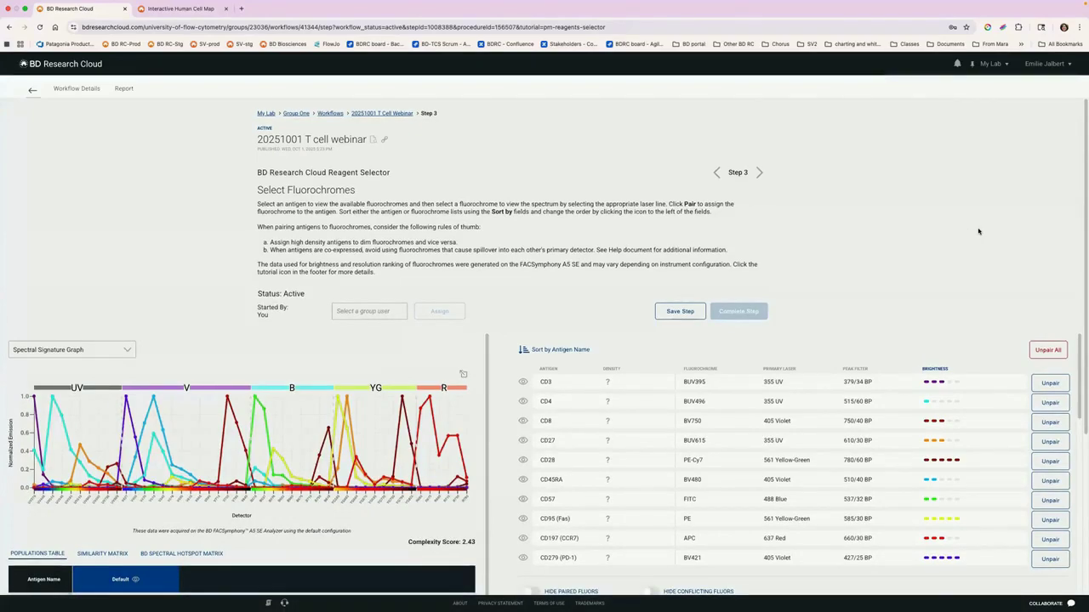
Step: Unpair CD3 from BUV395 and pair it with BUV805 on the 355 UV laser instead
scroll(978, 232, "down", 3)
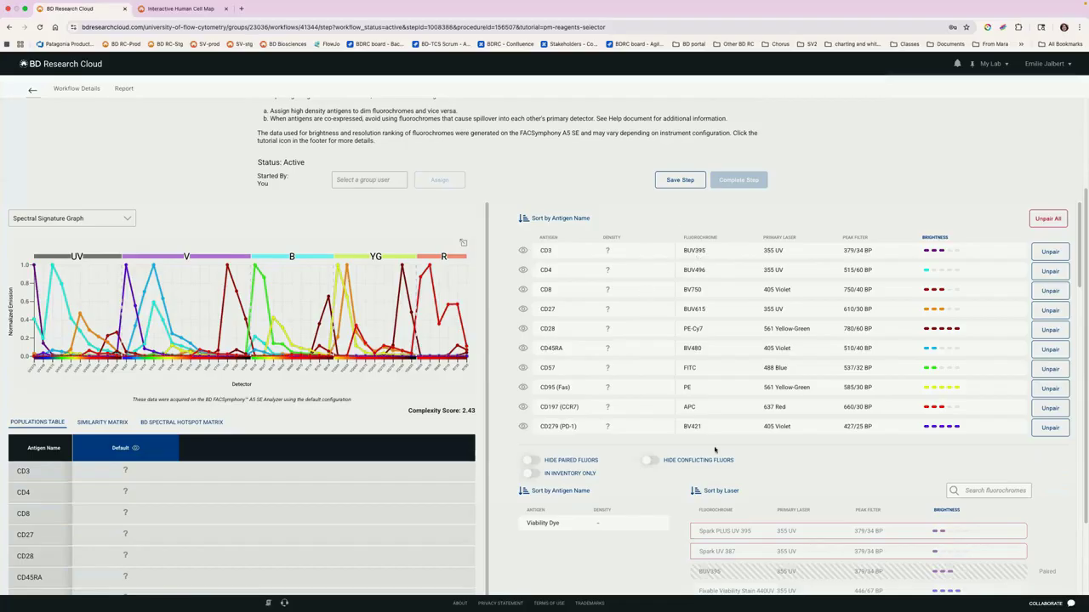
scroll(889, 201, "down", 1)
scroll(887, 202, "up", 1)
left_click(1050, 253)
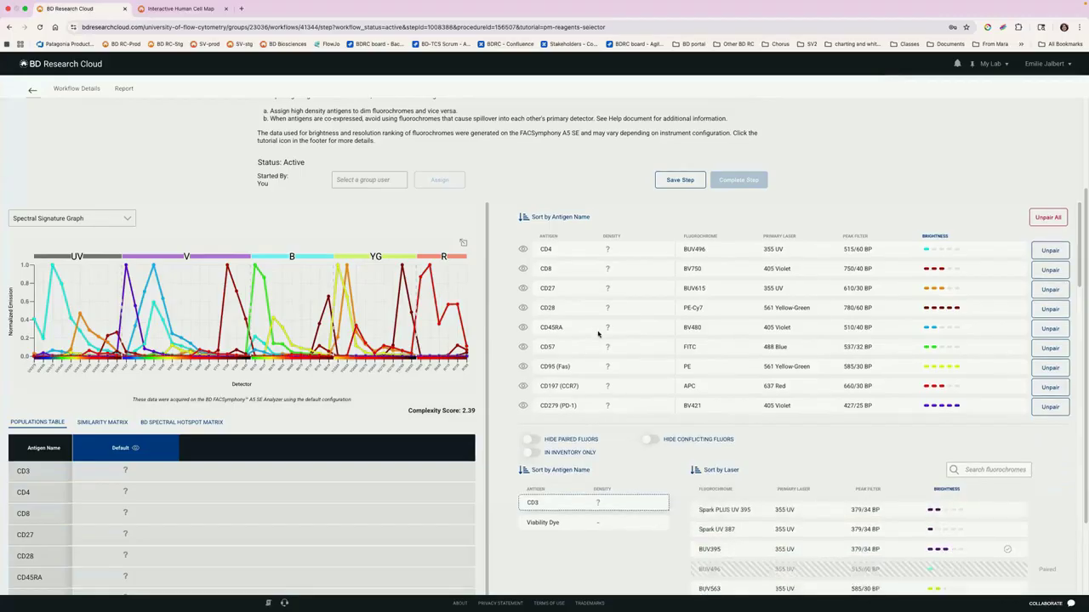
scroll(598, 334, "down", 1)
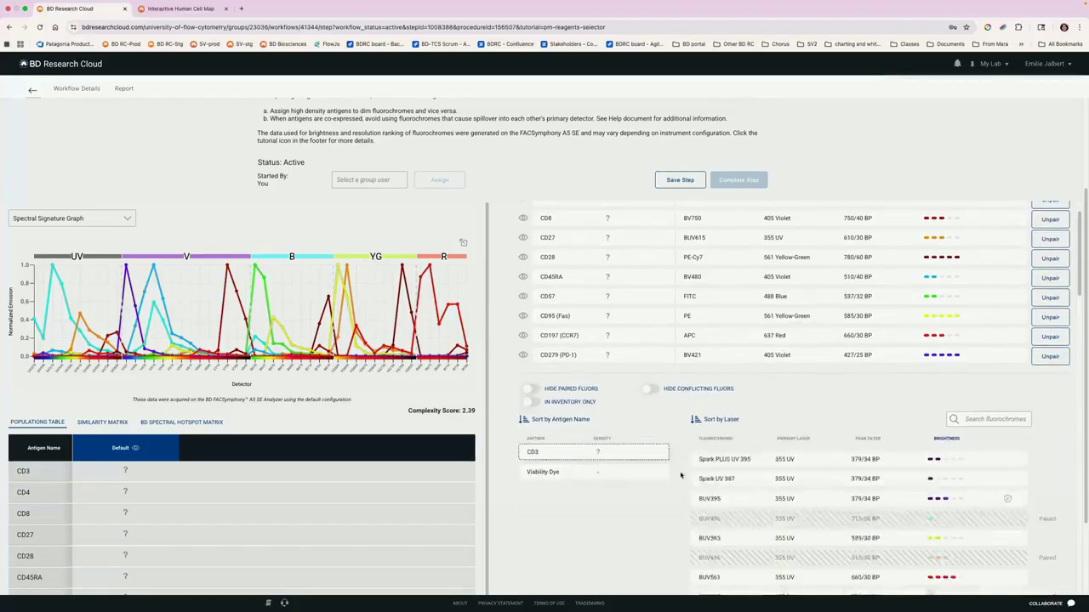
left_click(764, 495)
scroll(759, 439, "down", 1)
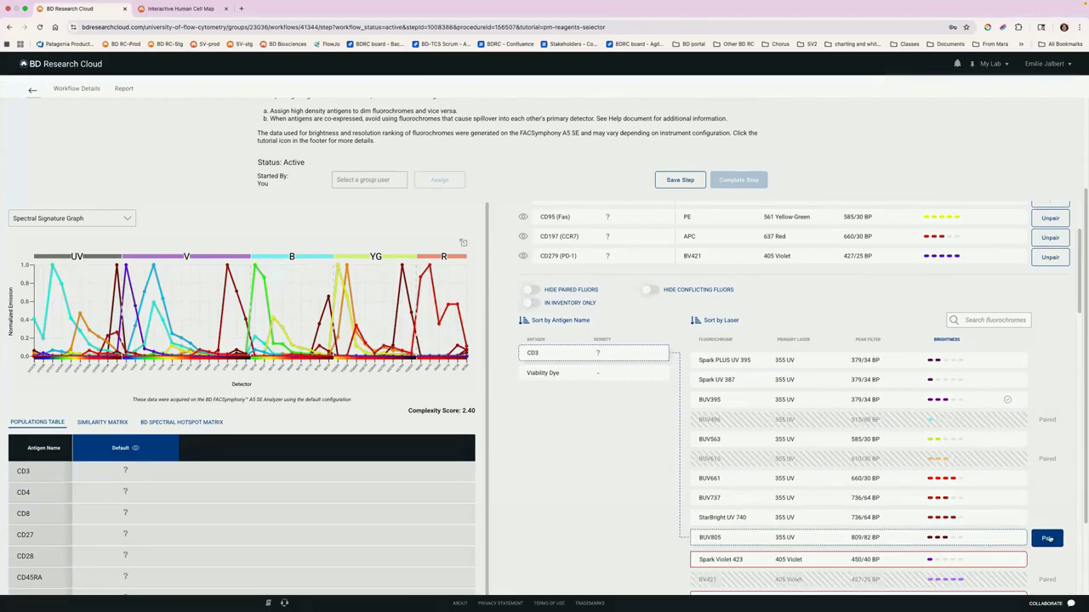
left_click(1048, 538)
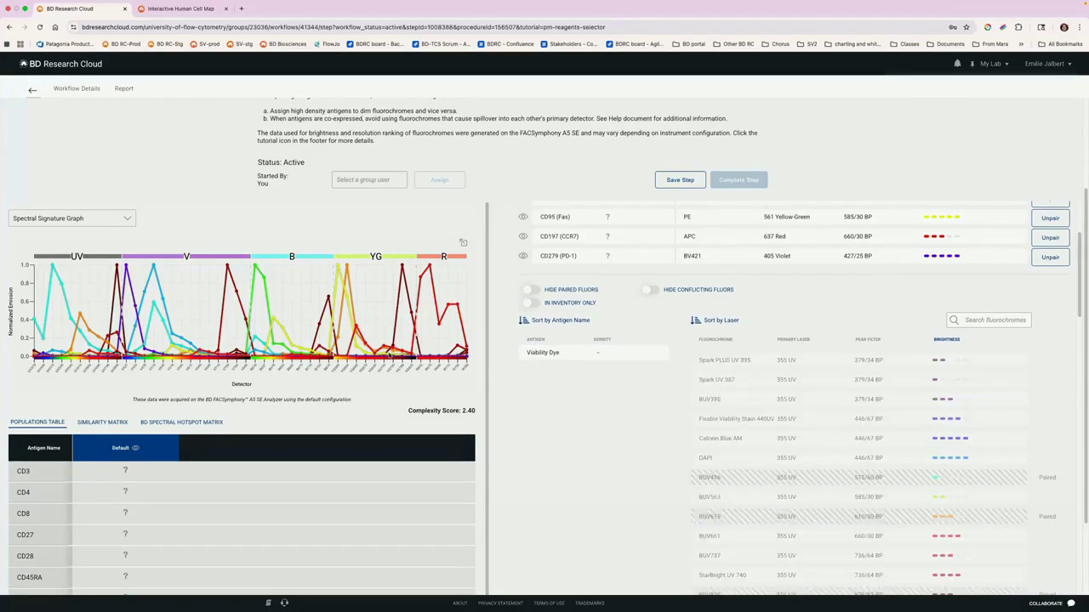
scroll(771, 268, "up", 2)
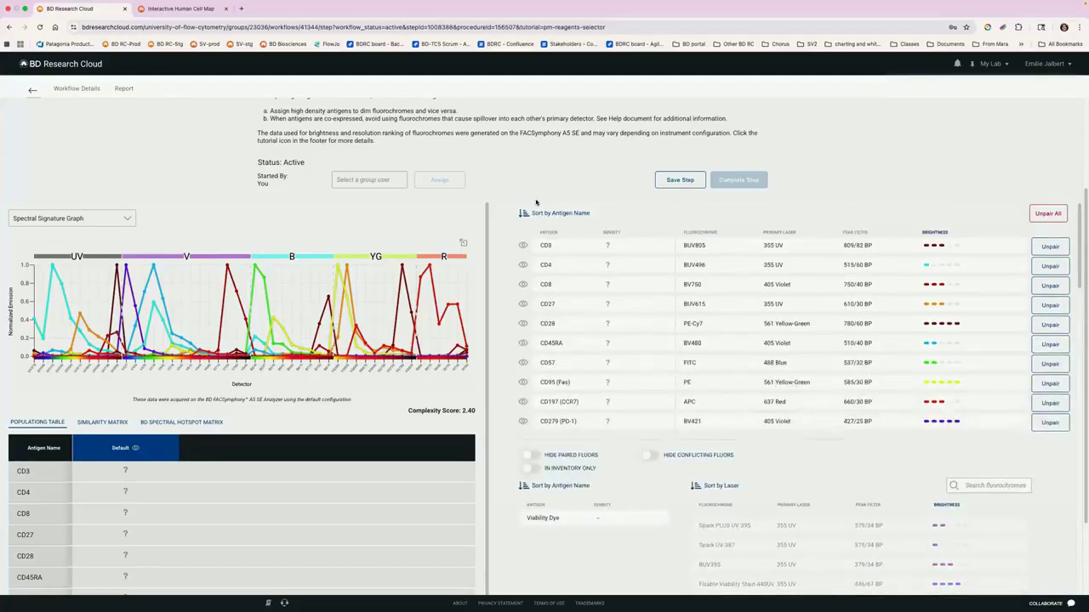
Step: Preview viability dye spectra on the signature graph, including Fixable Viability Stain 440UV, Calcein Blue AM, DAPI, Fixable Viability Stain 450 and Via-Probe Green
scroll(571, 435, "down", 1)
scroll(561, 430, "down", 1)
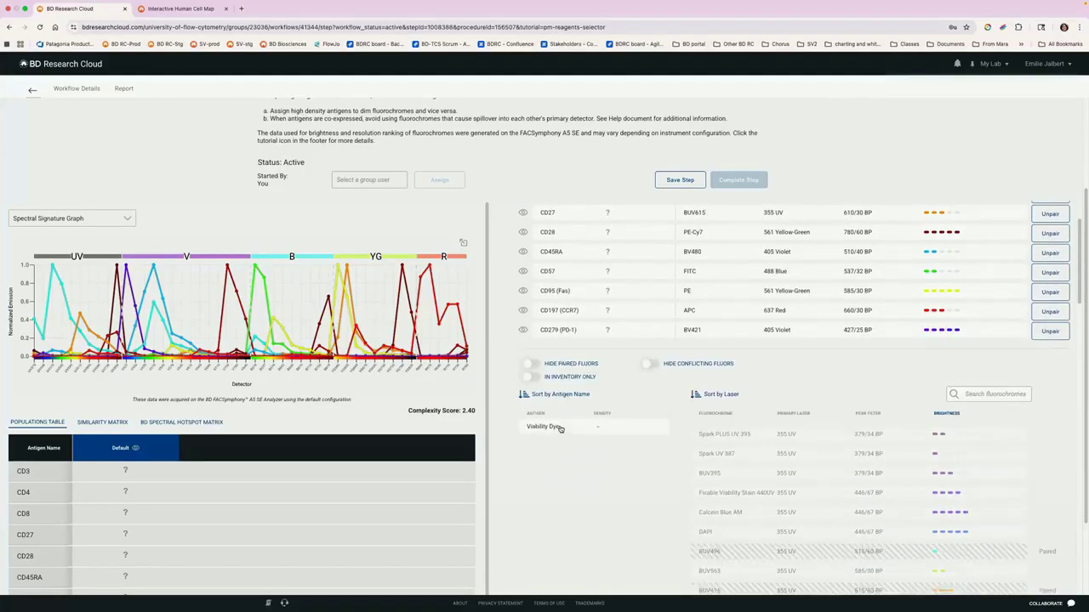
left_click(560, 428)
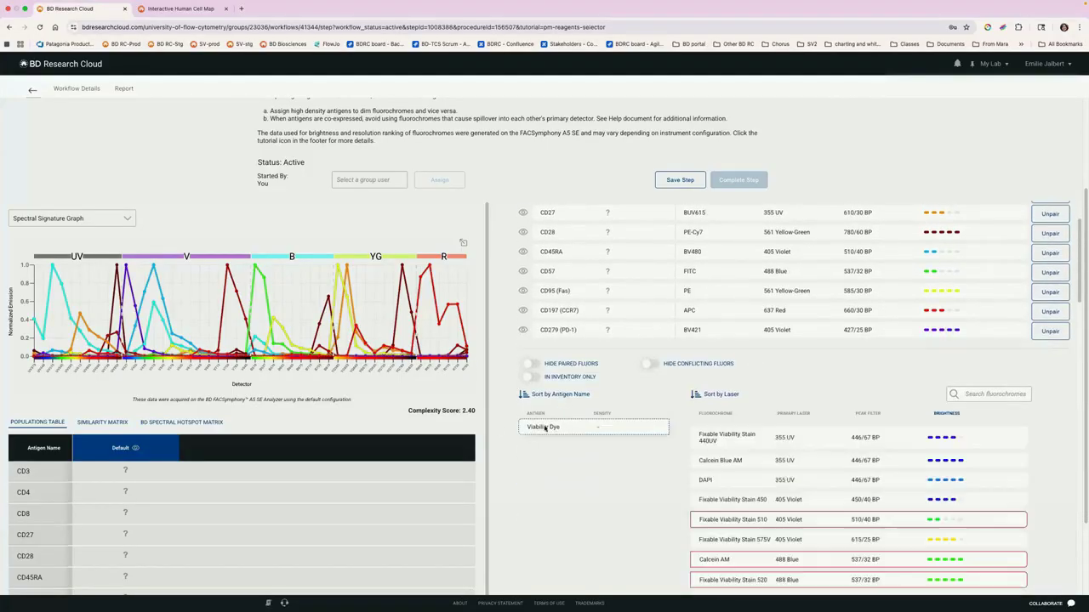
left_click(726, 439)
left_click(738, 465)
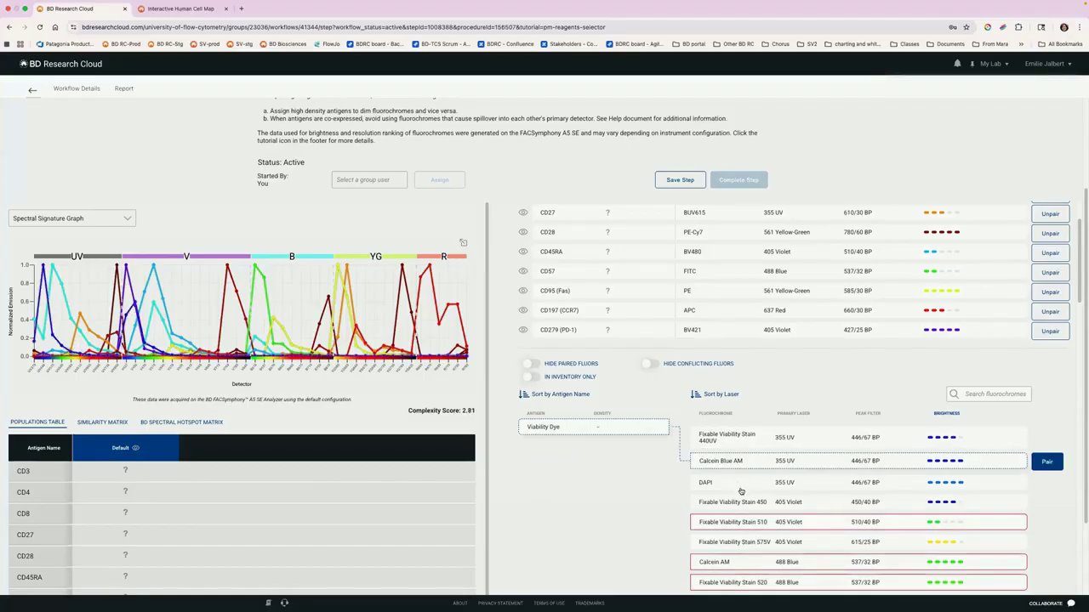
left_click(742, 482)
left_click(732, 502)
scroll(732, 477, "down", 3)
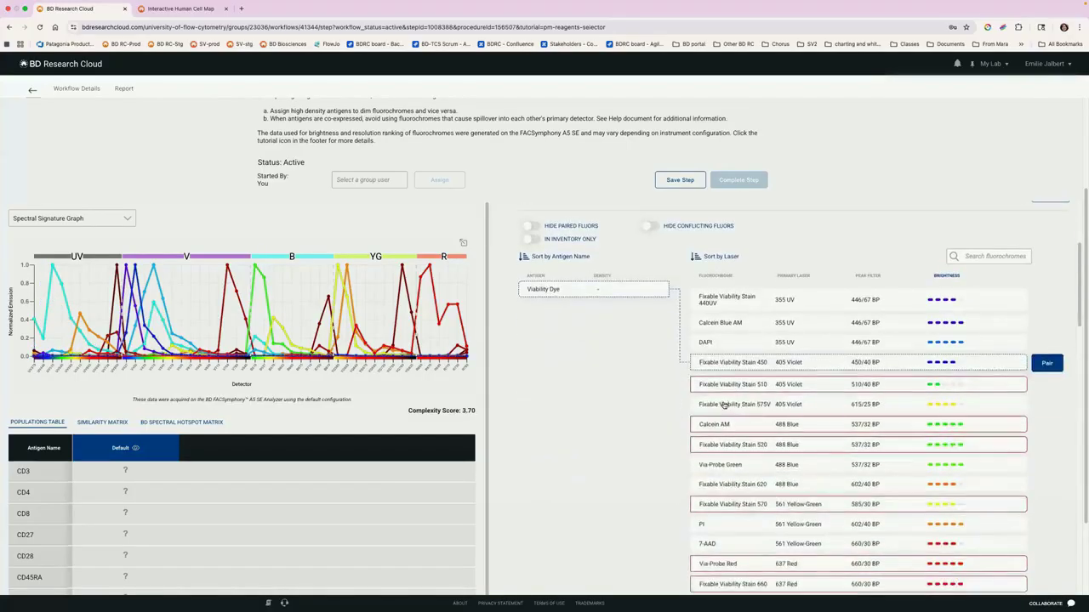
left_click(732, 461)
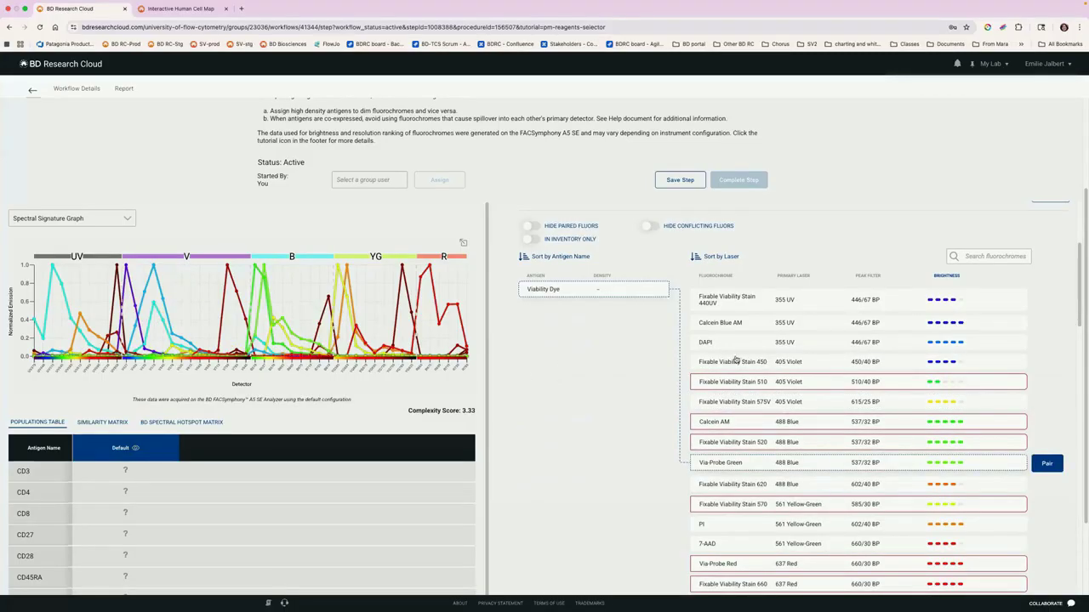
Step: Check the conflict flagged for Fixable Viability Stain 510 and compare its spectrum and complexity score with those of Fixable Viability Stain 450
mouse_move(745, 385)
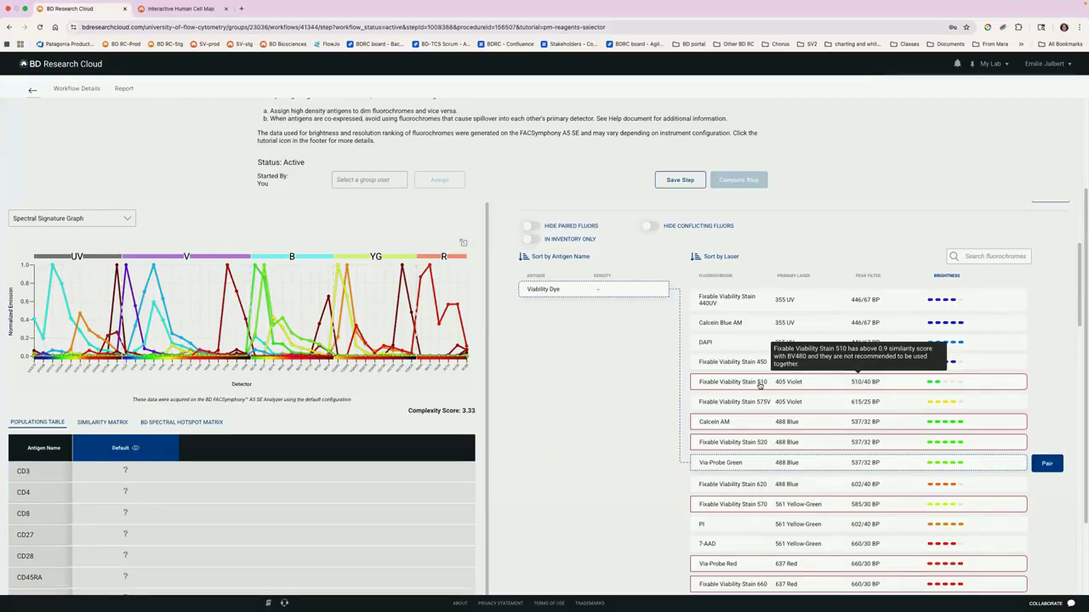
left_click(760, 384)
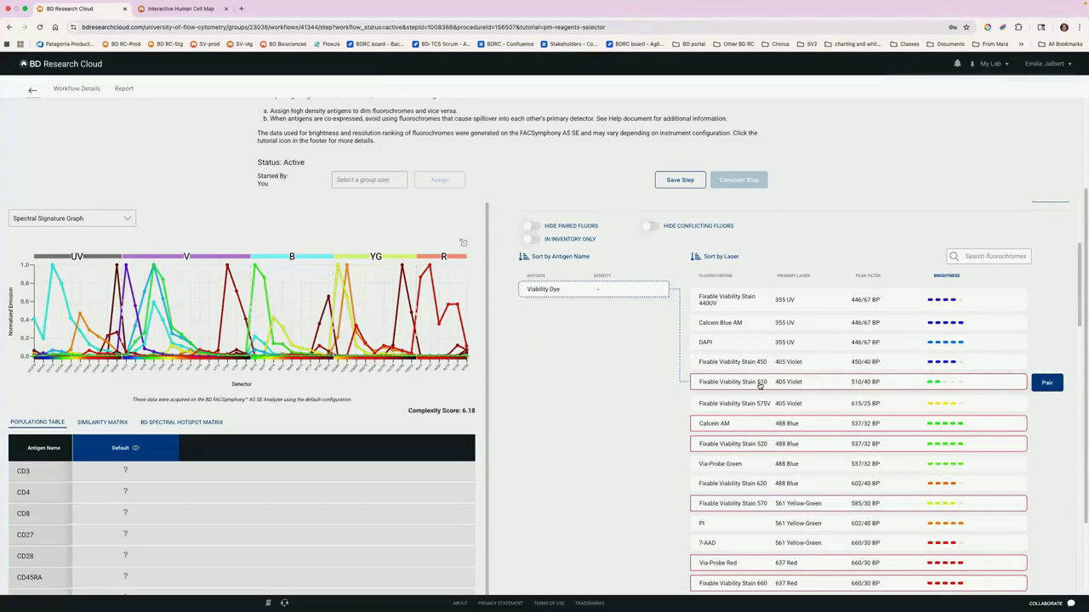
scroll(730, 375, "up", 3)
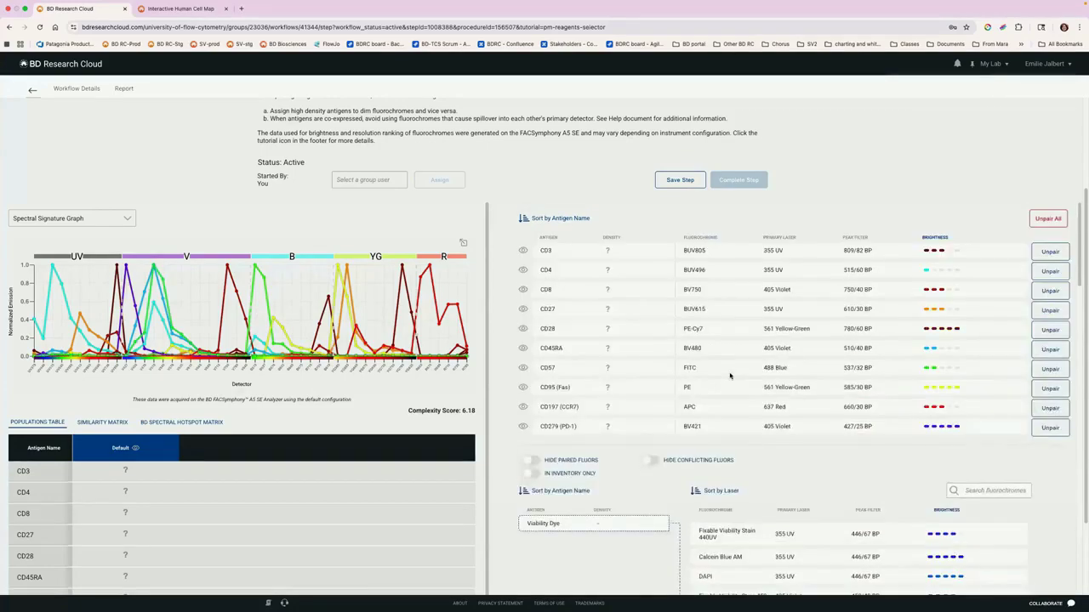
scroll(730, 376, "down", 2)
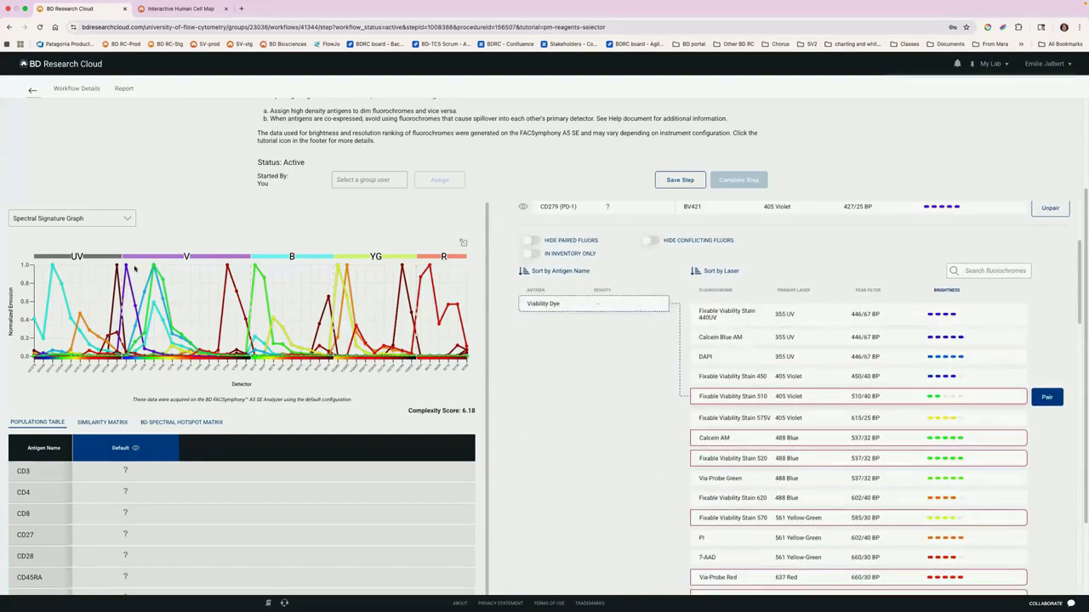
left_click(722, 378)
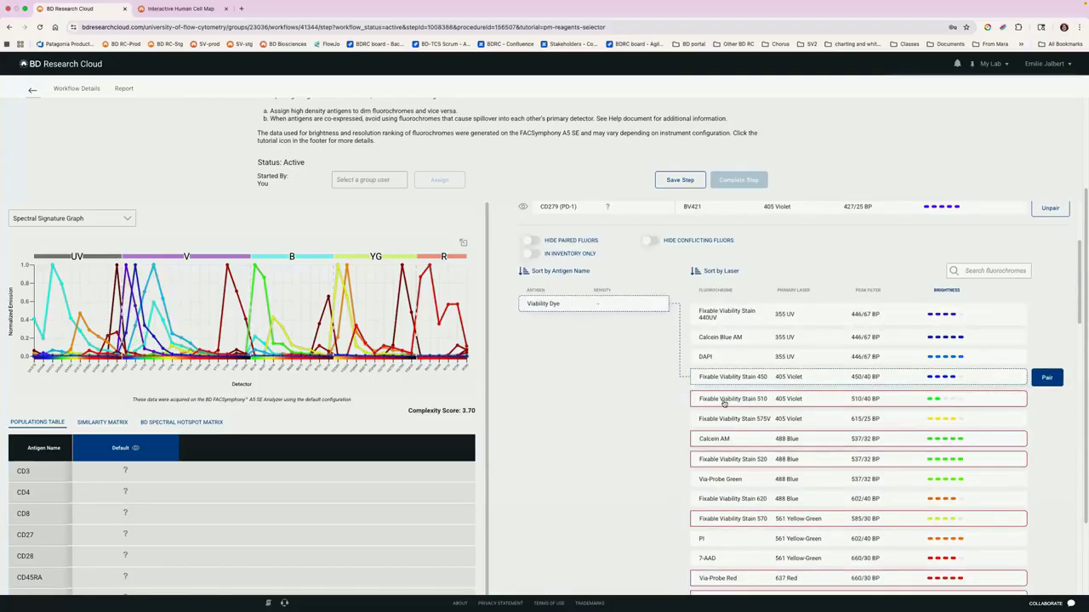
left_click(724, 402)
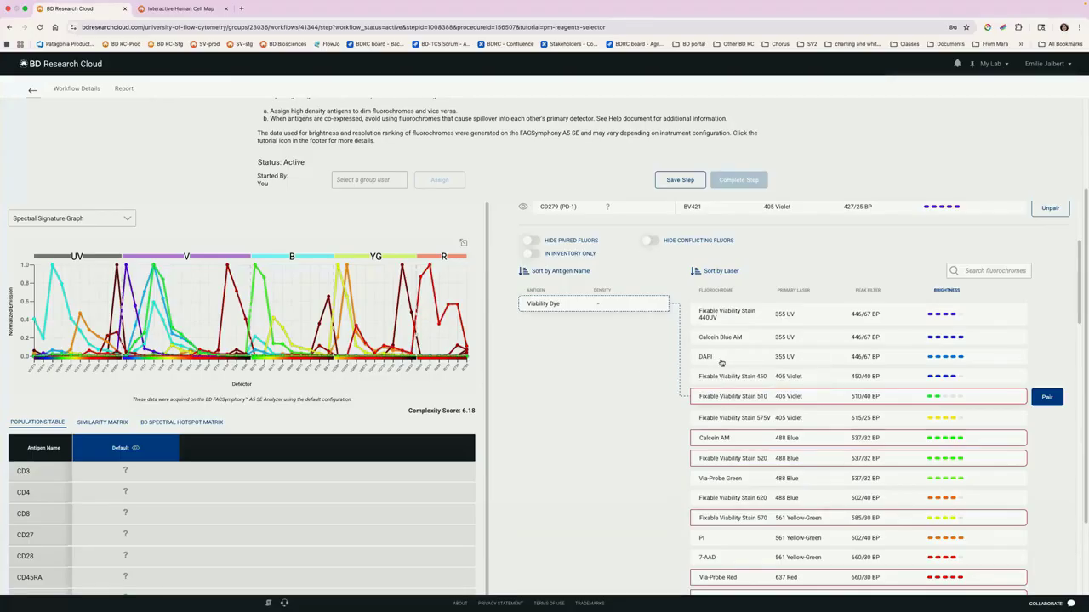
Step: Hide the conflicting fluorochromes and look through the remaining viability dye options
scroll(676, 298, "up", 1)
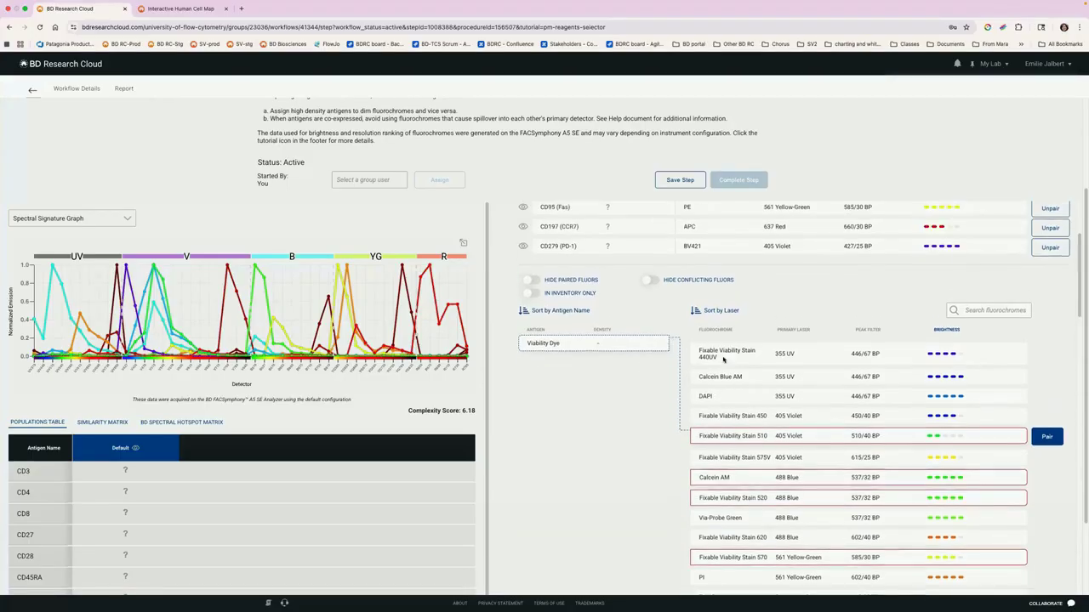
left_click(675, 292)
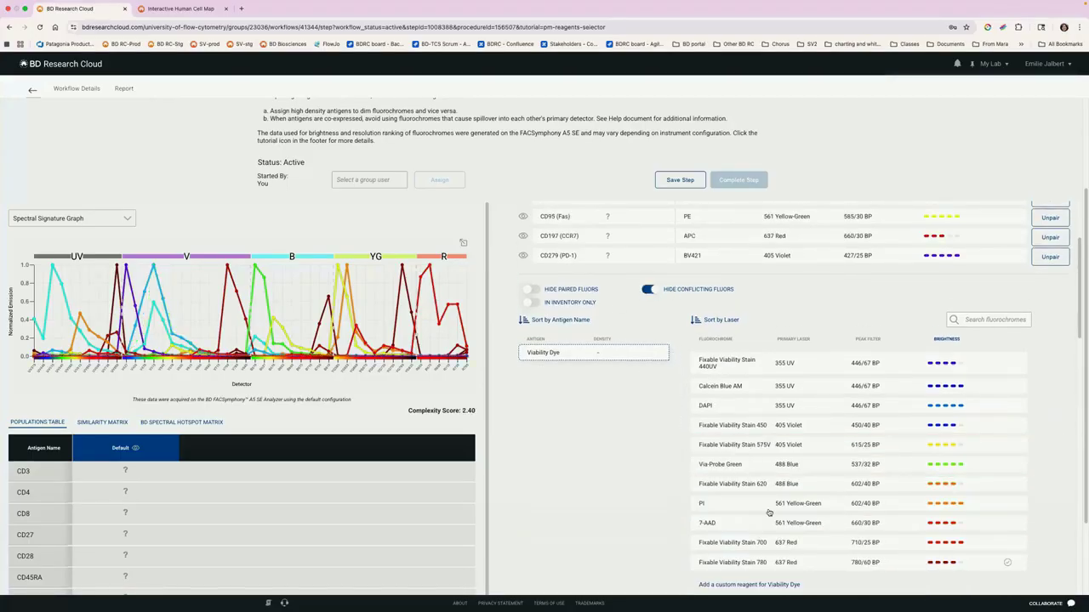
scroll(780, 428, "down", 3)
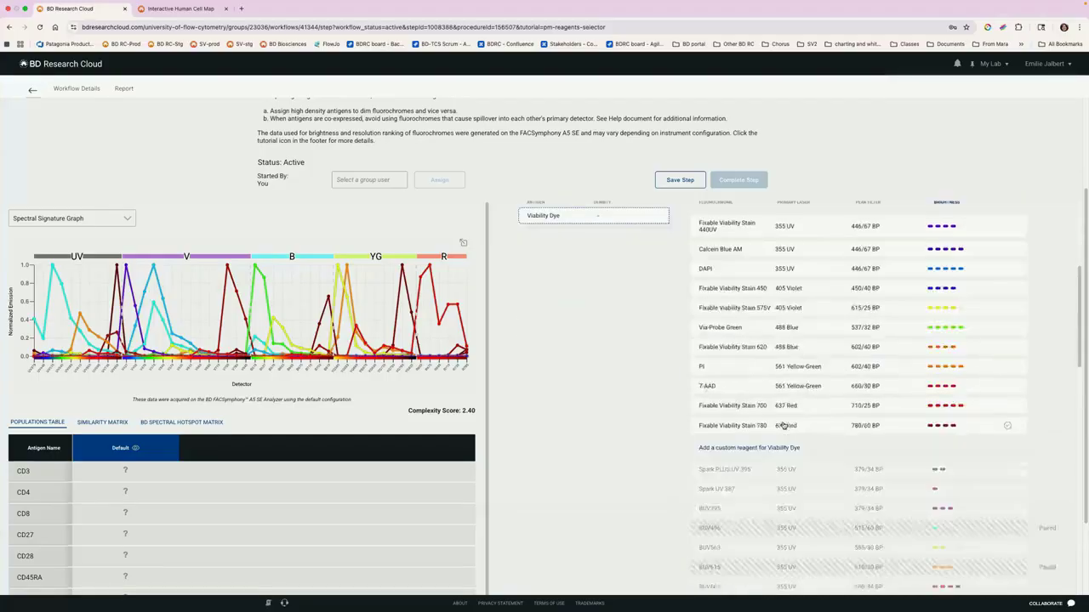
scroll(783, 425, "up", 3)
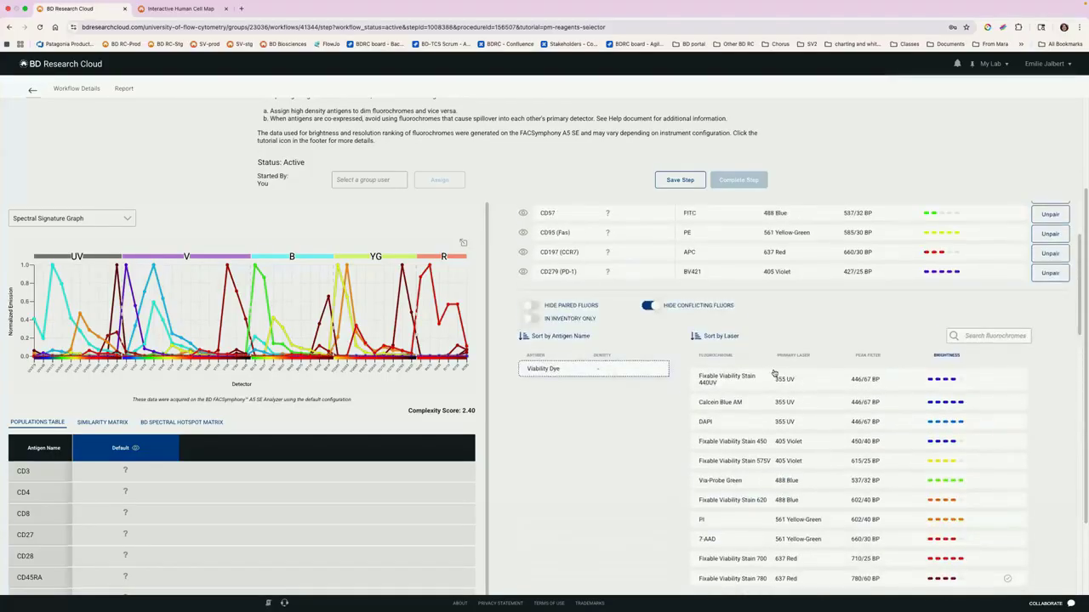
Step: Preview Fixable Viability Stains 440UV, 575V and 620, and pair the viability dye with Fixable Viability Stain 700
left_click(757, 378)
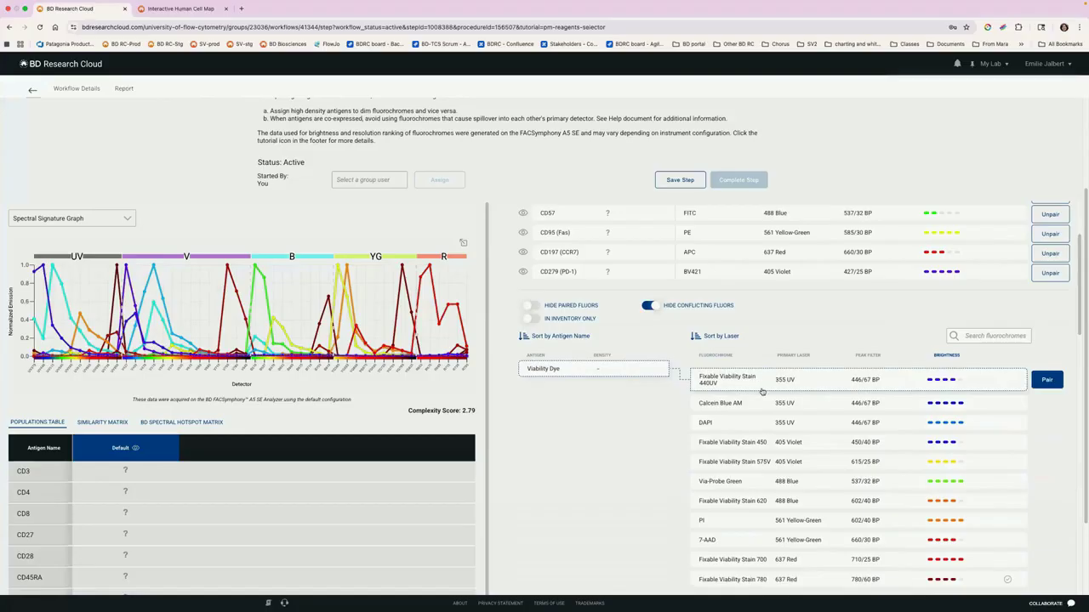
left_click(740, 466)
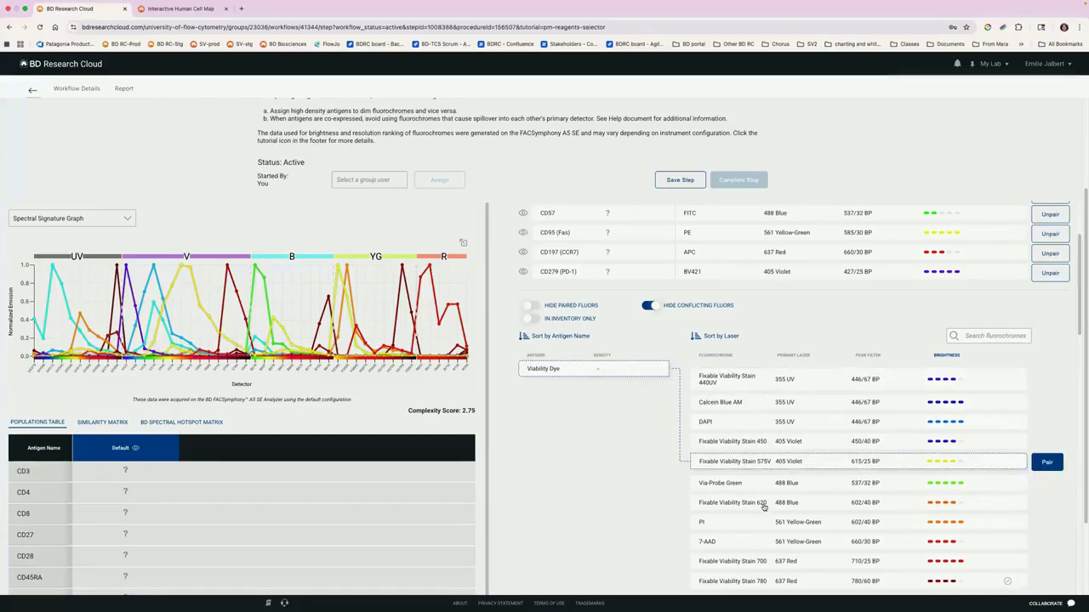
left_click(787, 503)
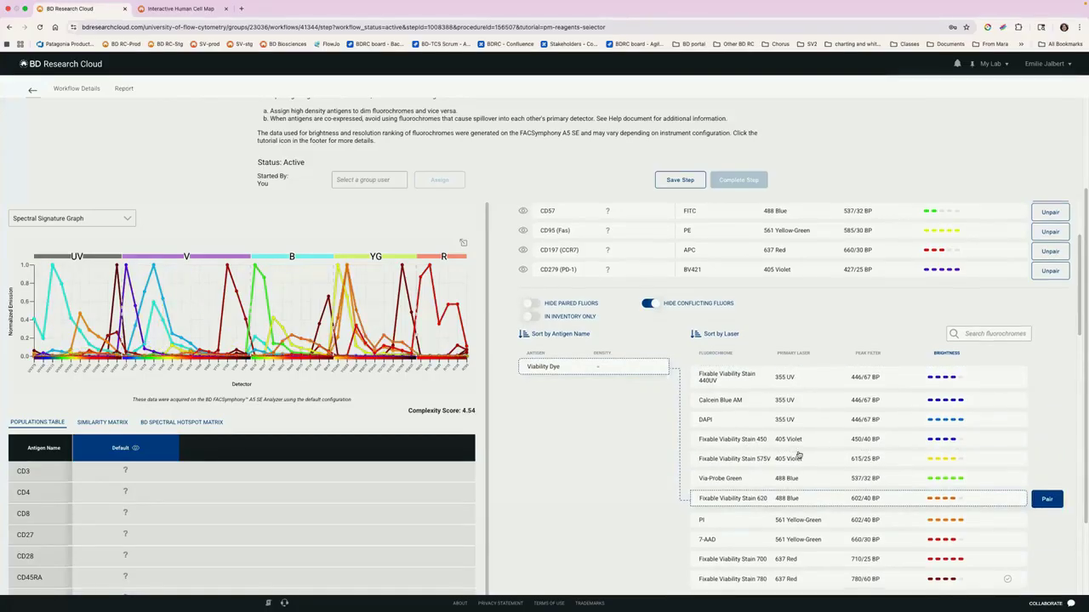
scroll(767, 405, "down", 3)
scroll(767, 405, "up", 2)
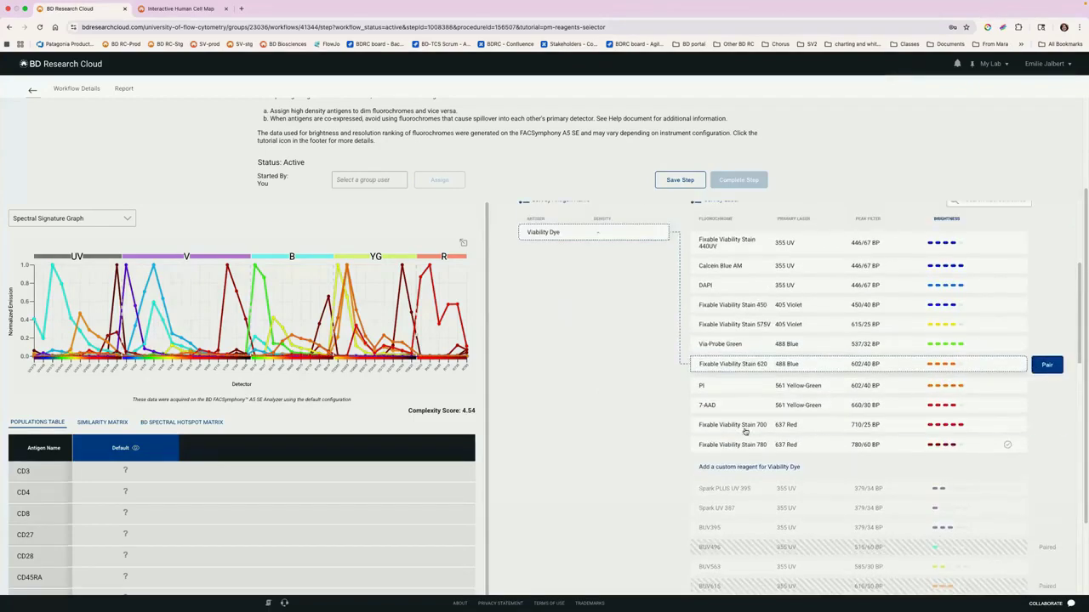
left_click(745, 430)
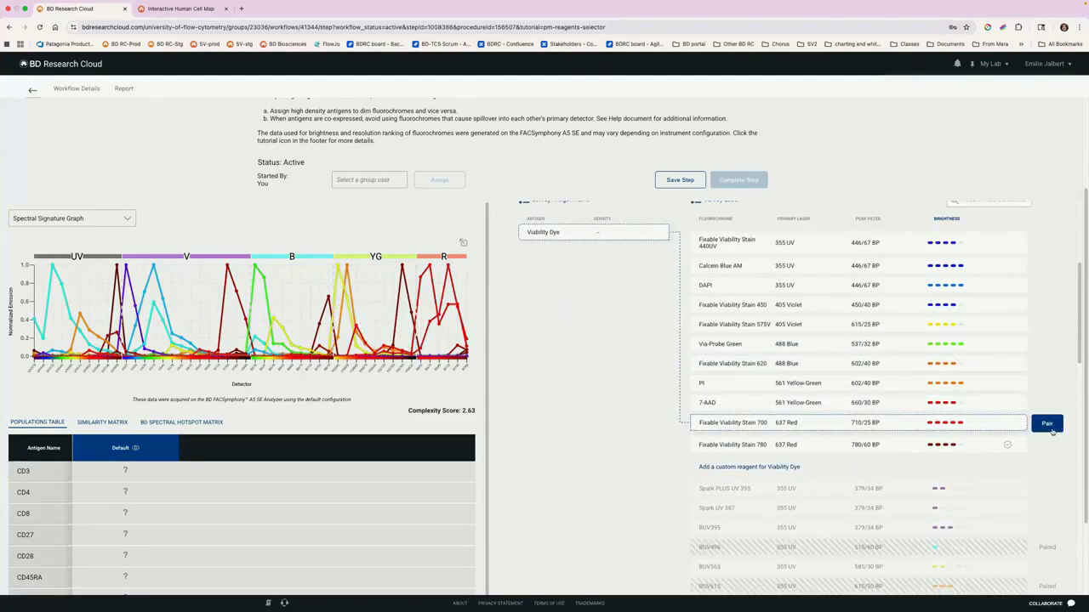
left_click(1048, 424)
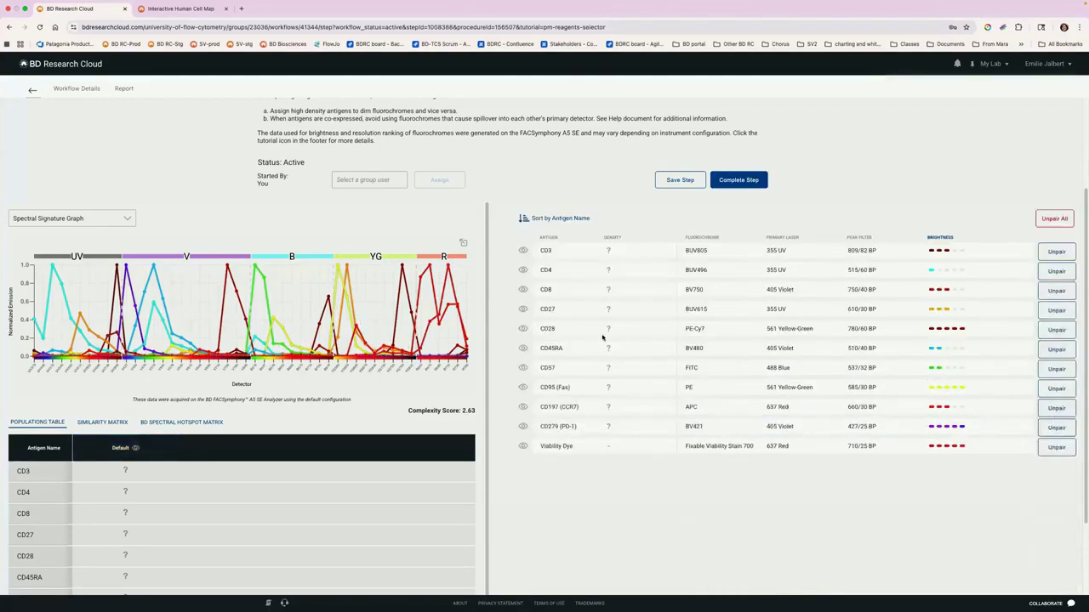
Step: Examine the completed panel's BD Spectral Hotspot Matrix and switch to its Similarity Matrix
left_click(204, 424)
scroll(684, 302, "down", 1)
scroll(256, 332, "down", 3)
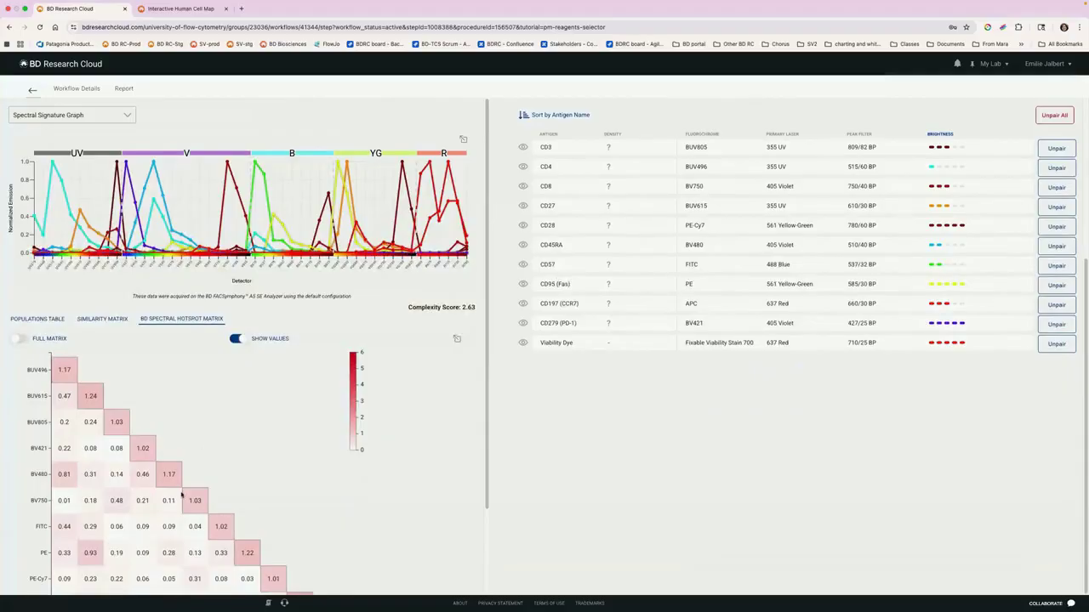
scroll(248, 449, "down", 3)
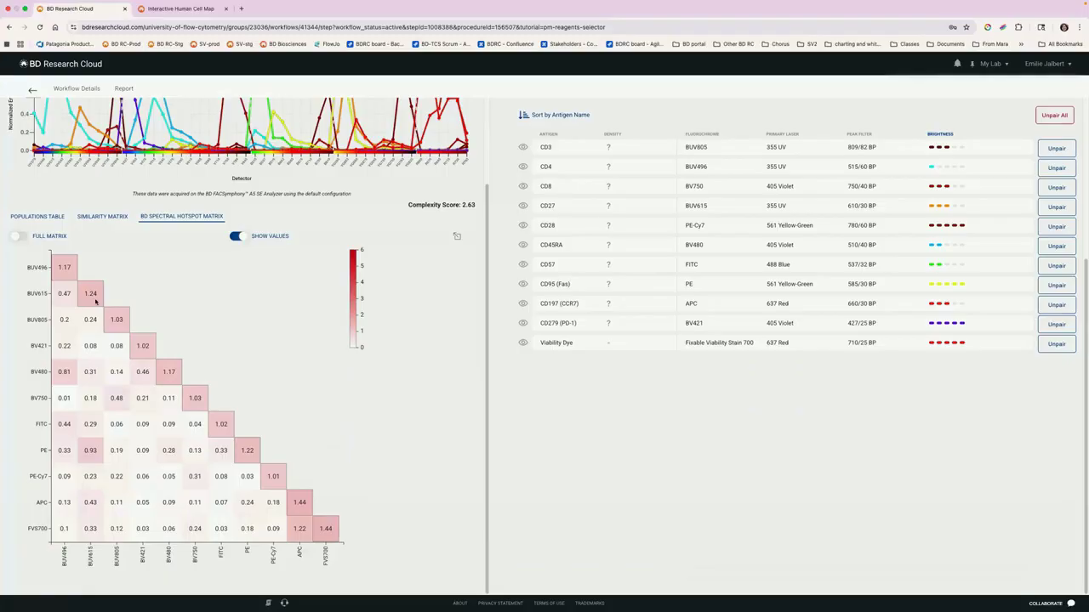
left_click(94, 216)
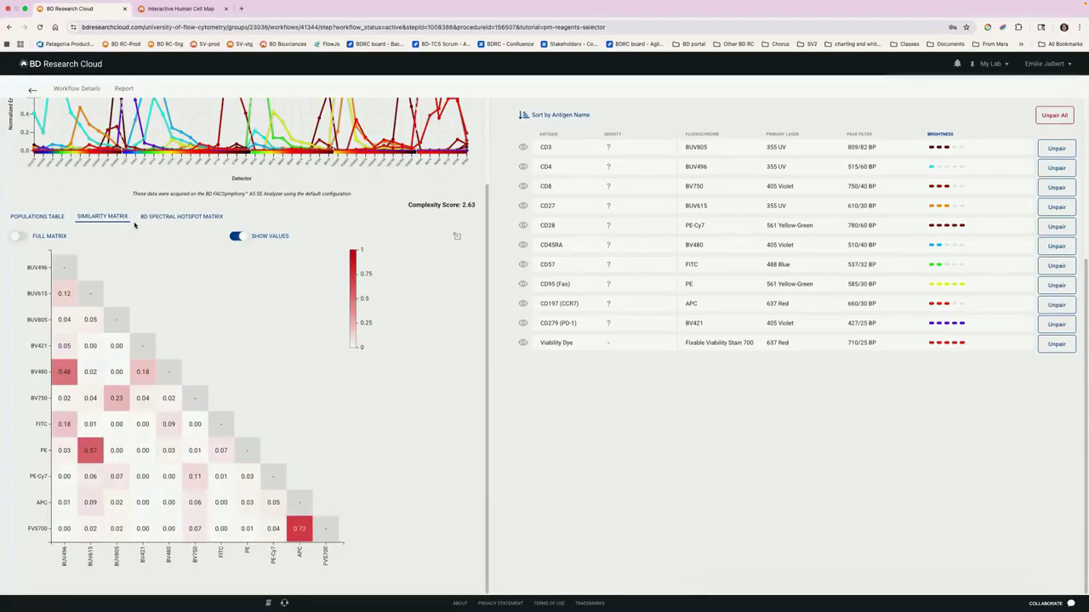
Step: Complete the fluorochrome pairing step to move the workflow on to its reagents step
scroll(669, 289, "up", 2)
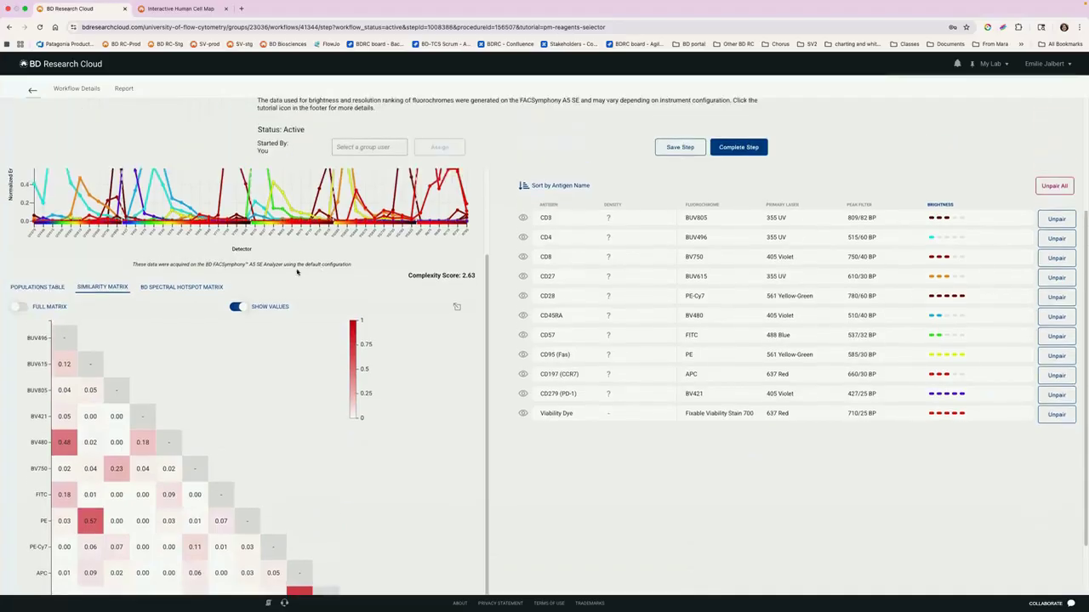
left_click(740, 149)
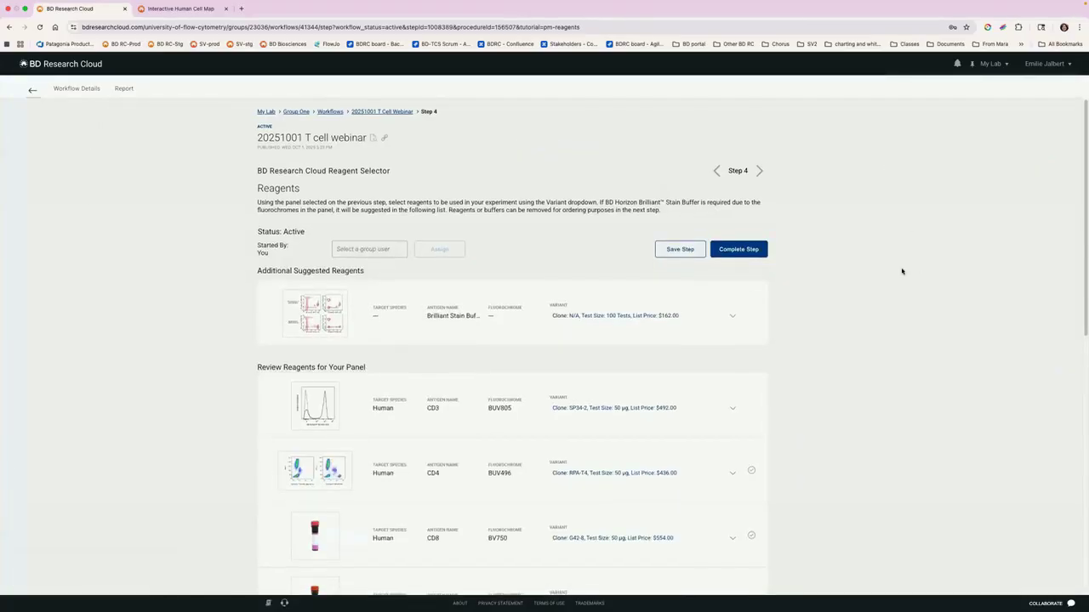
Step: Look through the clone, test size and price variants offered for the CD3 BUV805 reagent
scroll(902, 271, "down", 3)
left_click(625, 313)
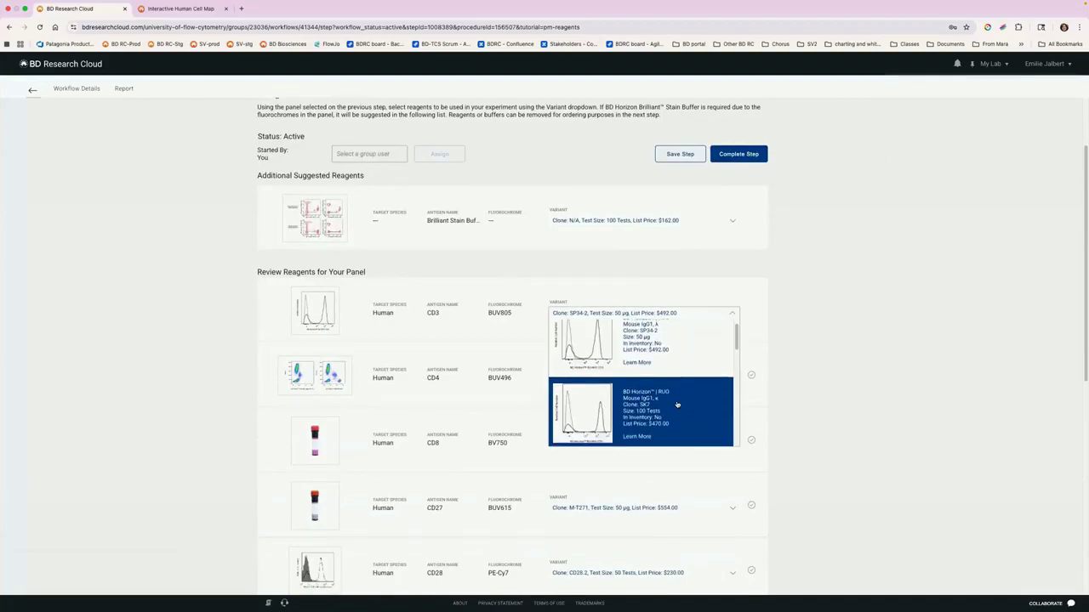
scroll(678, 406, "down", 1)
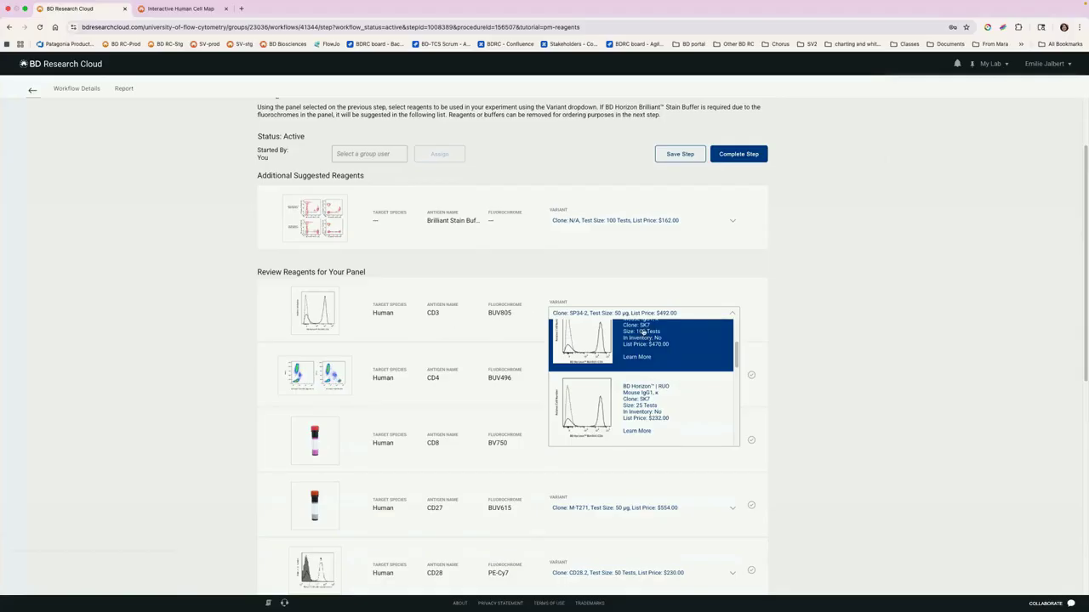
scroll(655, 342, "up", 1)
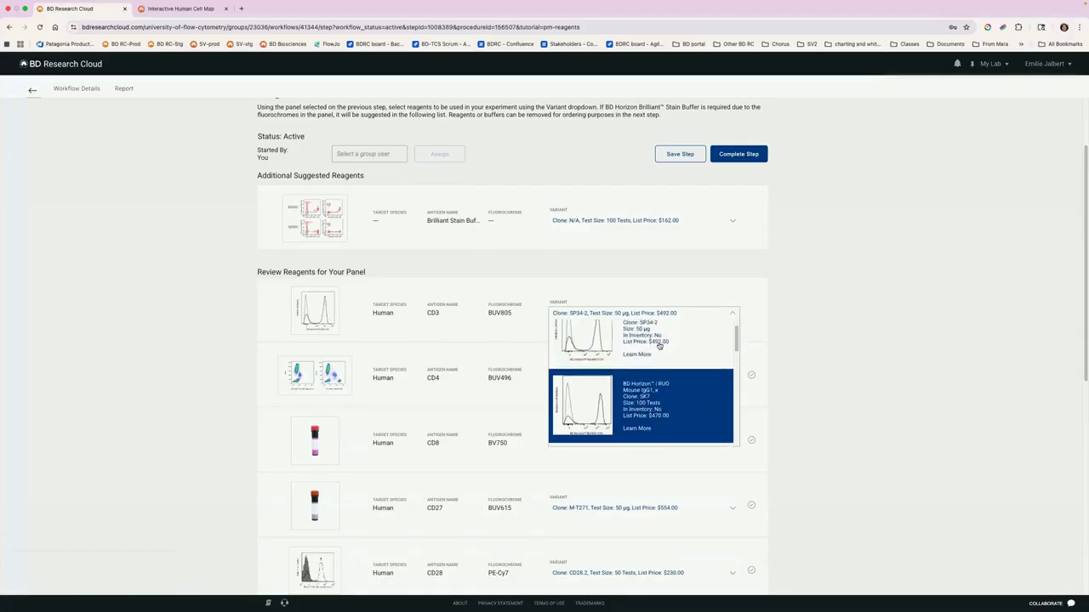
scroll(659, 347, "up", 1)
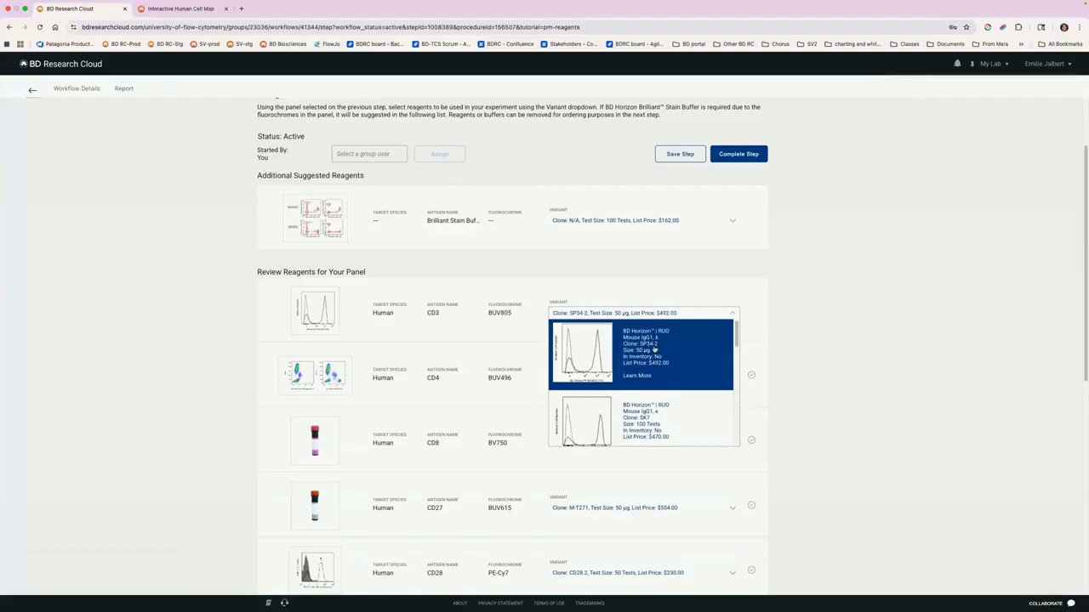
scroll(663, 351, "up", 1)
scroll(665, 351, "down", 5)
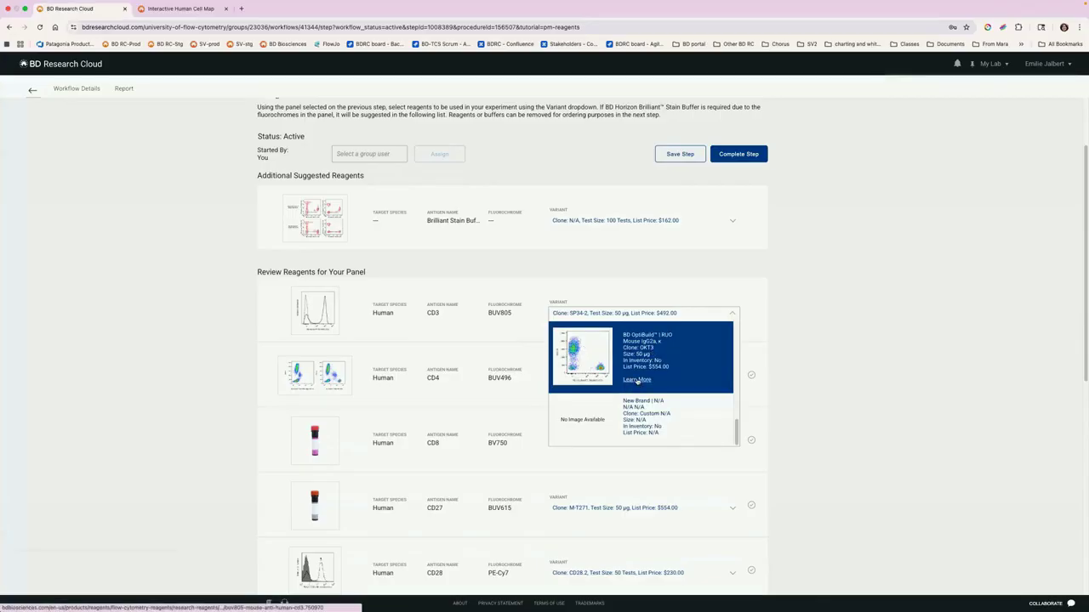
Step: Examine the product page and citations of the BD OptiBuild OKT3 variant of CD3 BUV805, and return to the workflow
left_click(636, 380)
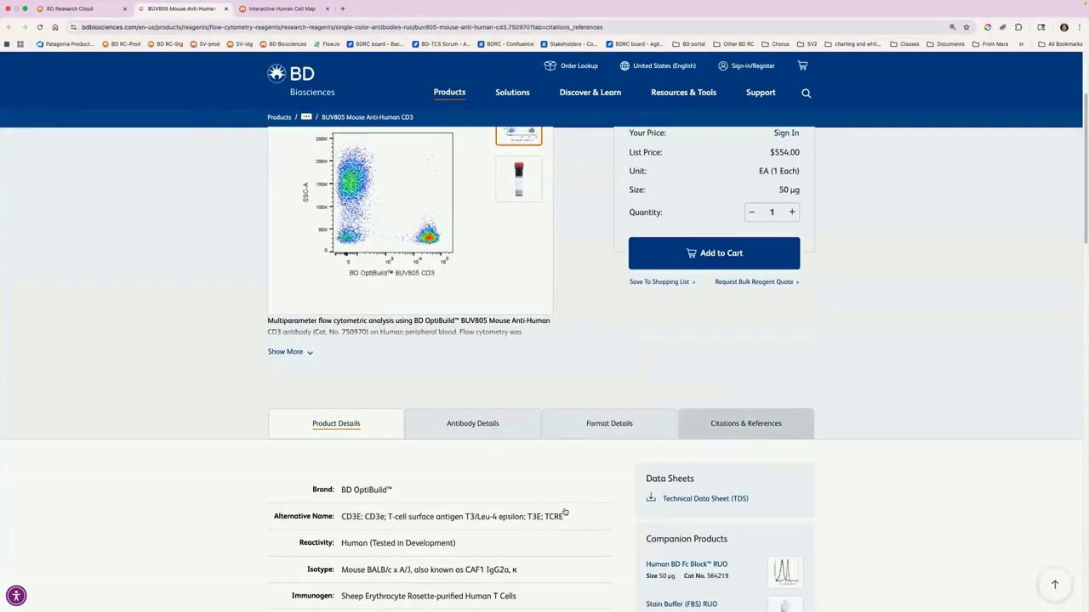
scroll(652, 306, "down", 3)
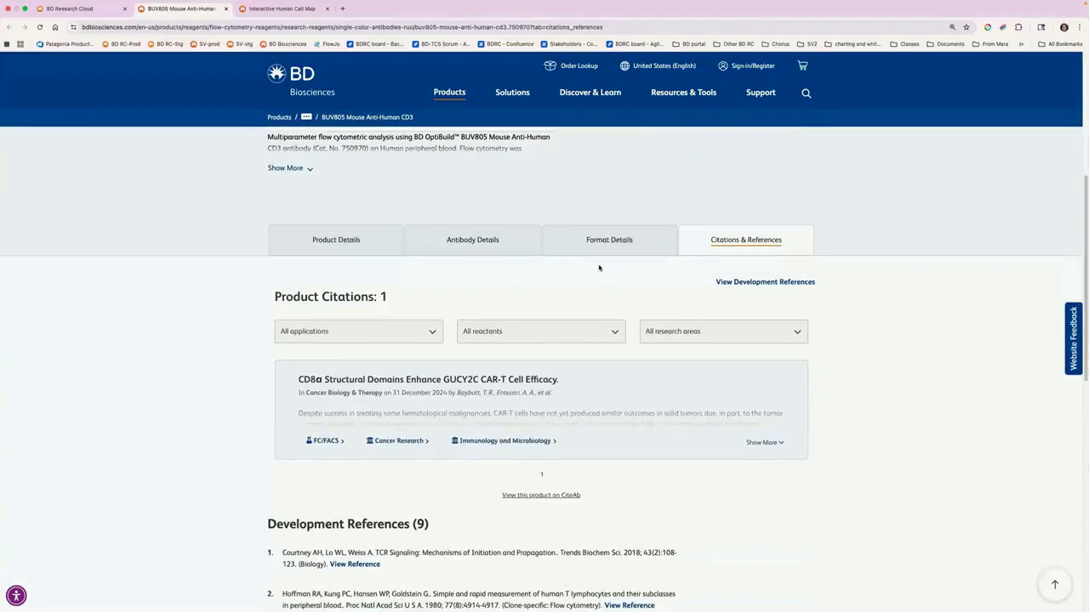
scroll(600, 267, "up", 2)
scroll(594, 269, "up", 4)
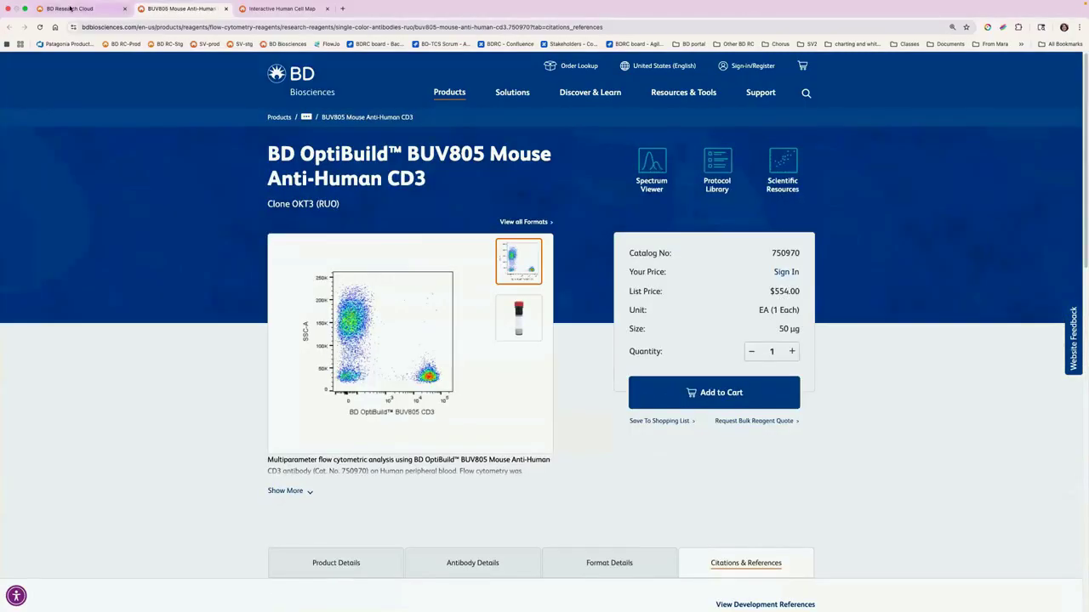
left_click(80, 8)
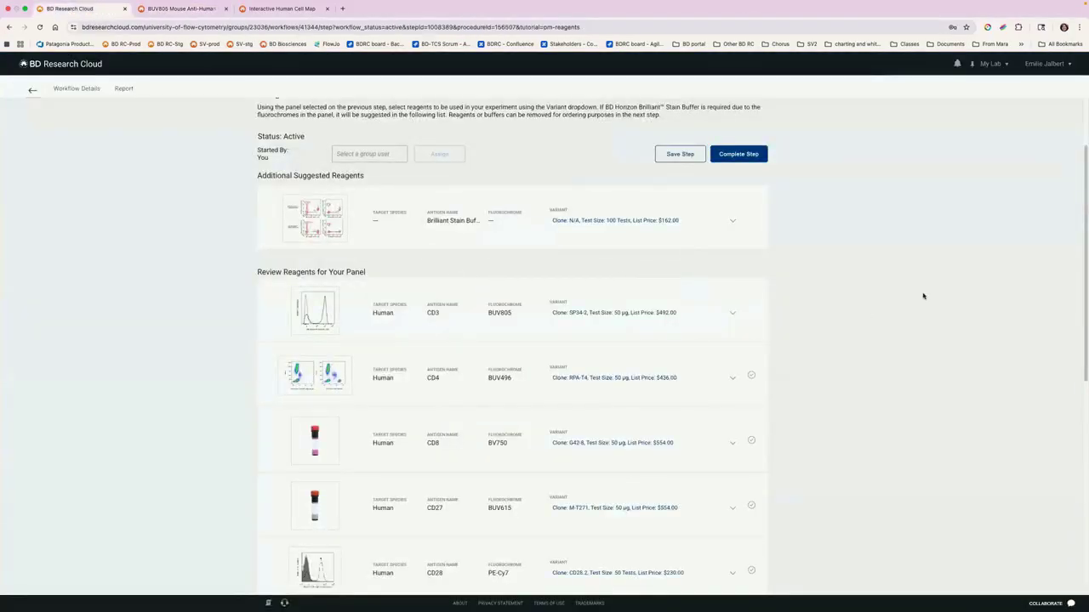
Step: Complete the reagents step and remove all 'in inventory' items from the reagent shopping list
scroll(924, 289, "down", 1)
left_click(738, 148)
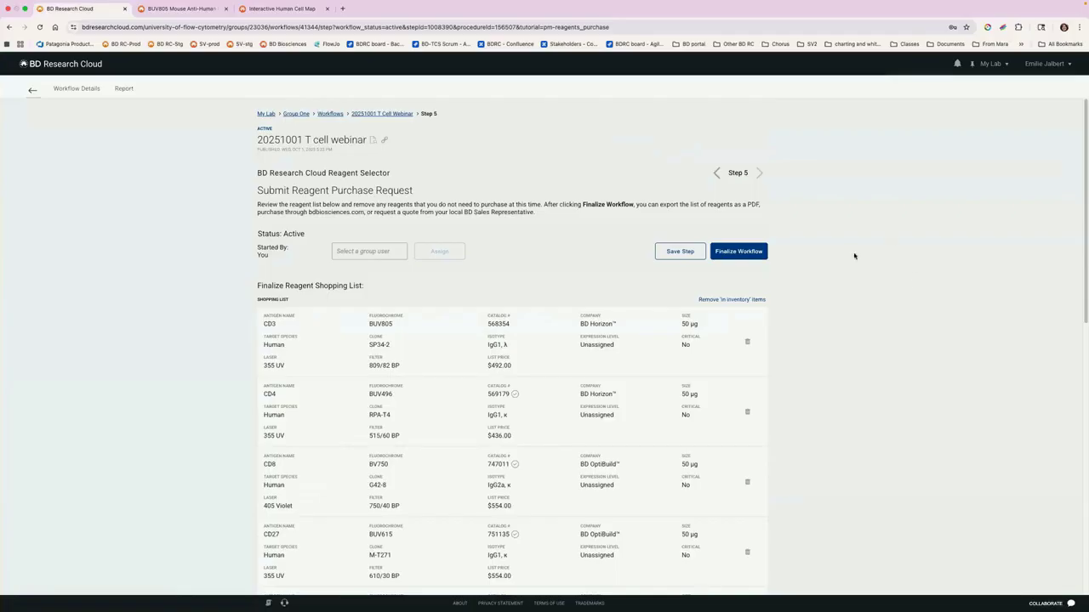
scroll(883, 262, "down", 4)
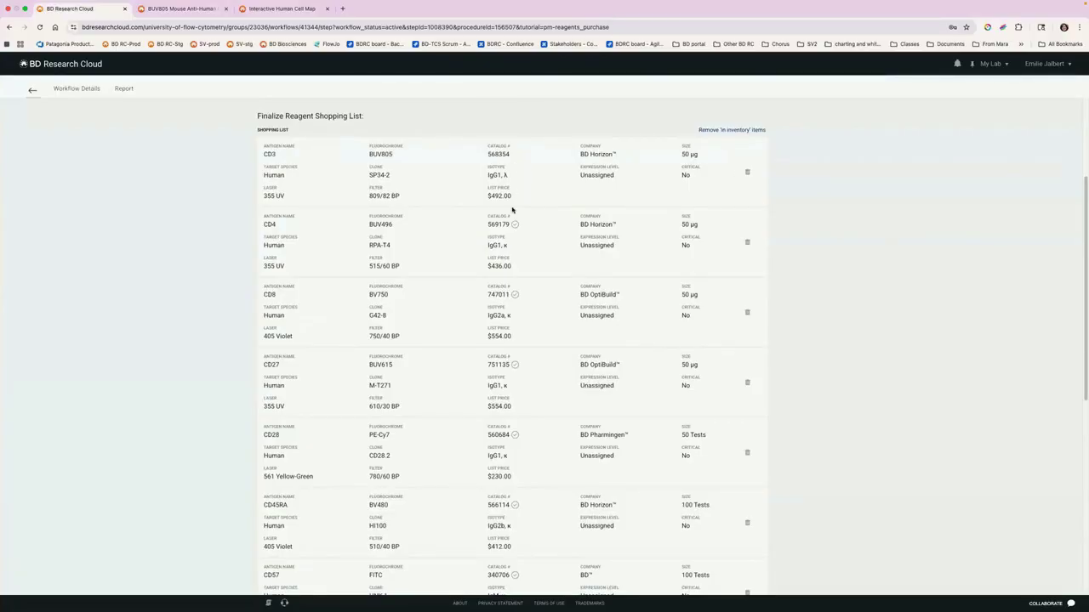
mouse_move(515, 225)
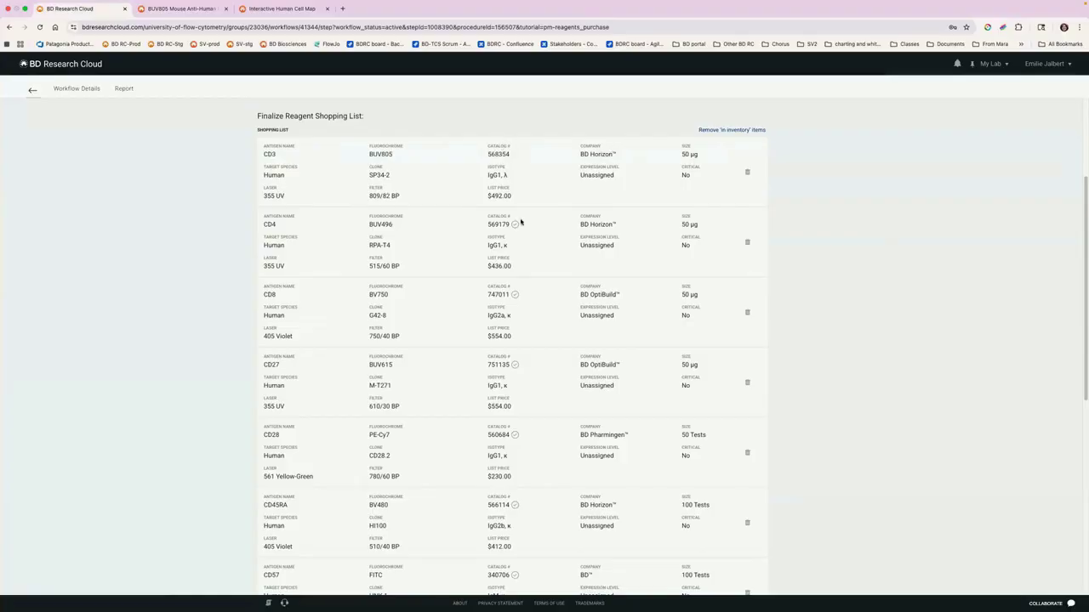
left_click(738, 131)
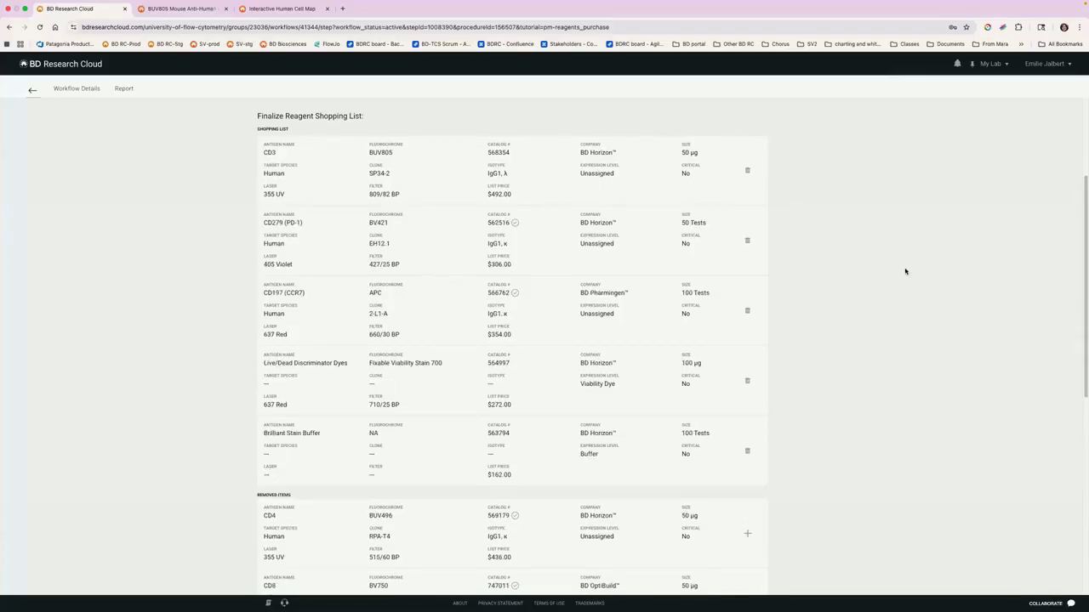
Step: Remove CD279 (PD-1) and CD197 (CCR7) from the shopping list and finalize the workflow
scroll(520, 250, "down", 5)
scroll(533, 394, "up", 10)
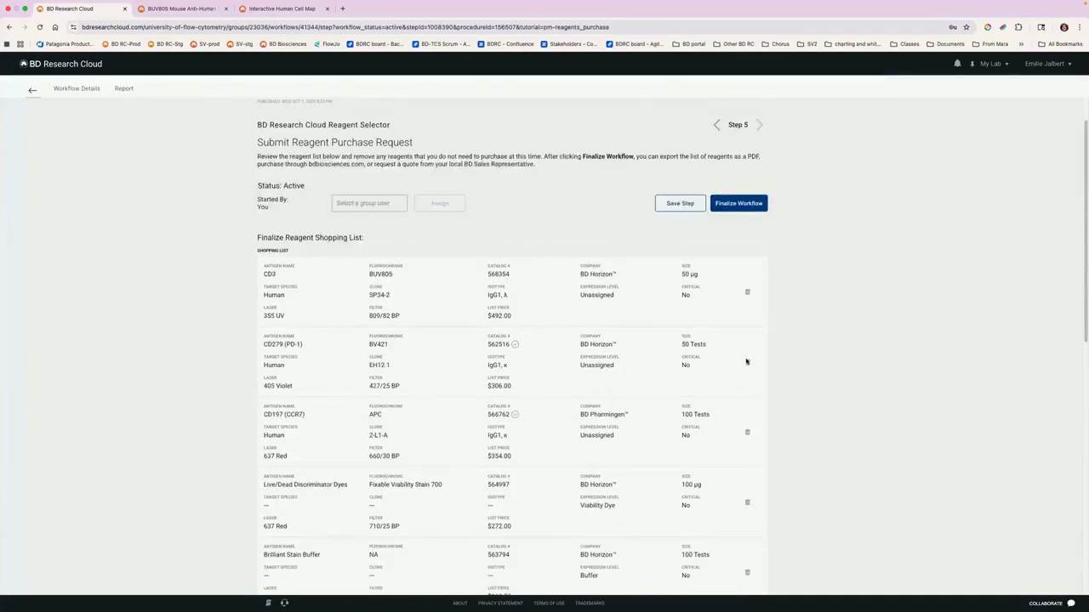
left_click(746, 362)
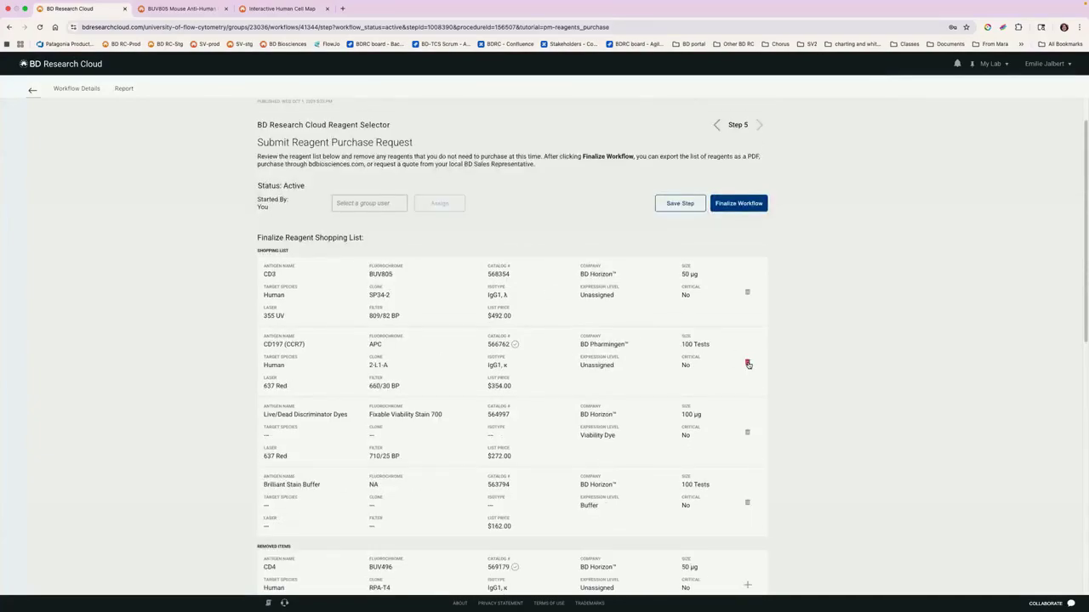
left_click(746, 362)
scroll(655, 239, "down", 1)
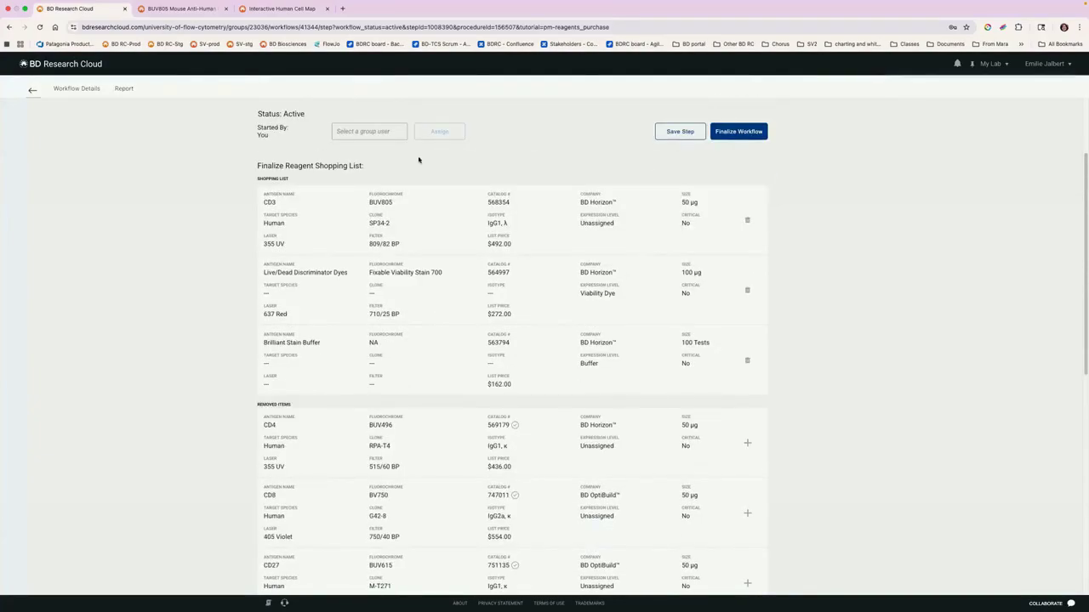
left_click(739, 131)
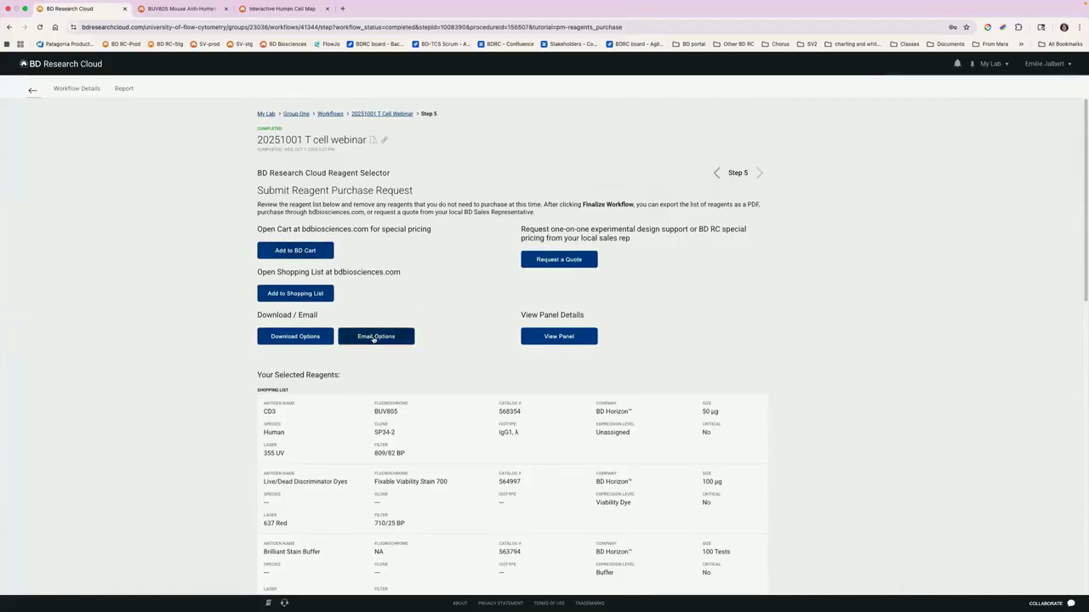
Step: Check the email options, and review the finished panel's details, cytometer, visualization and staining sheet
left_click(372, 338)
left_click(365, 338)
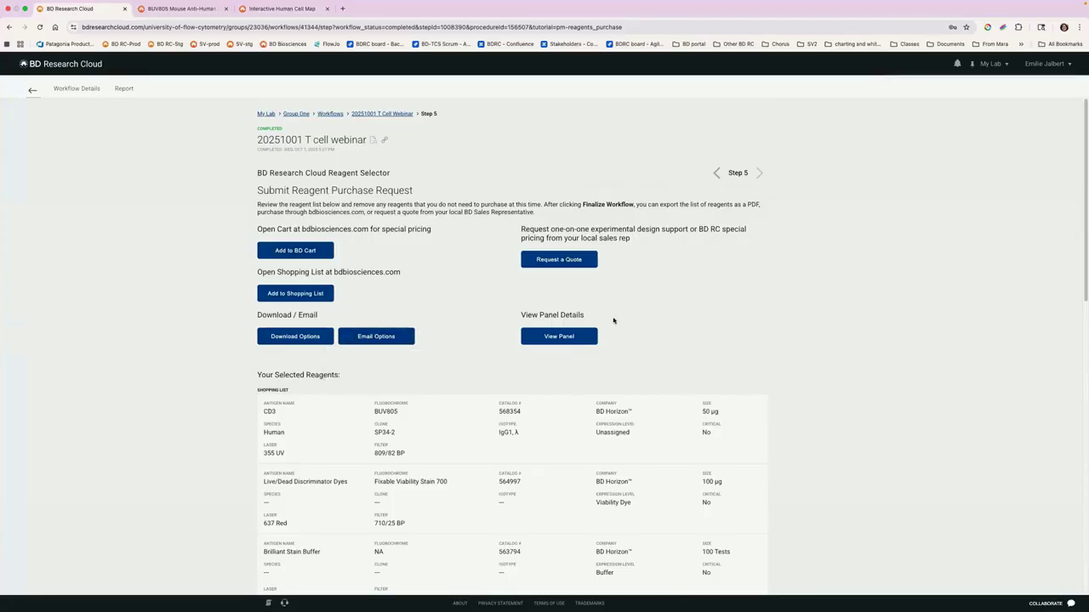
left_click(559, 336)
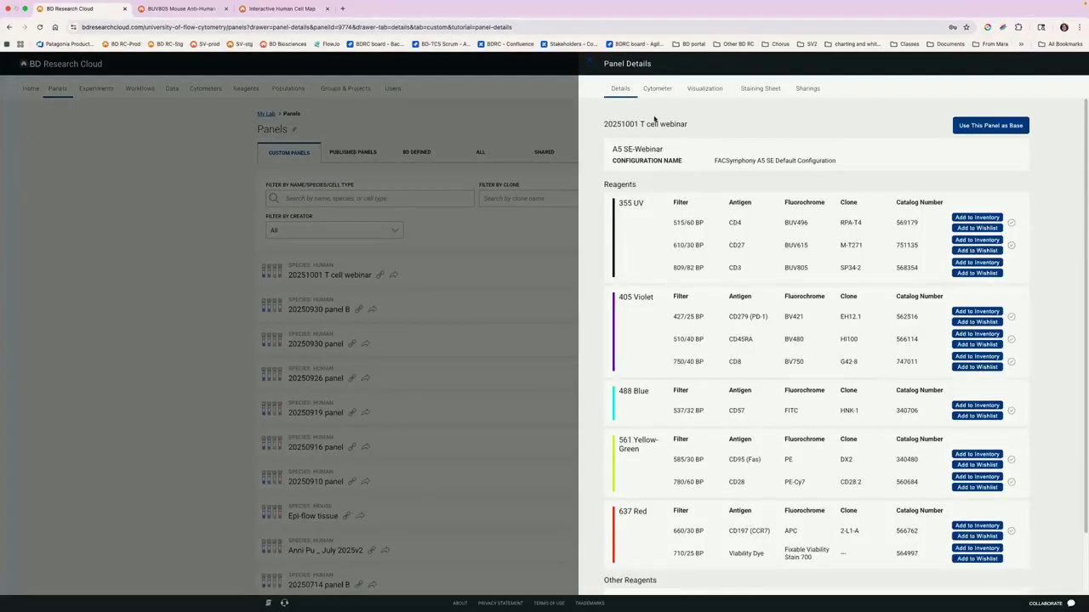
left_click(659, 90)
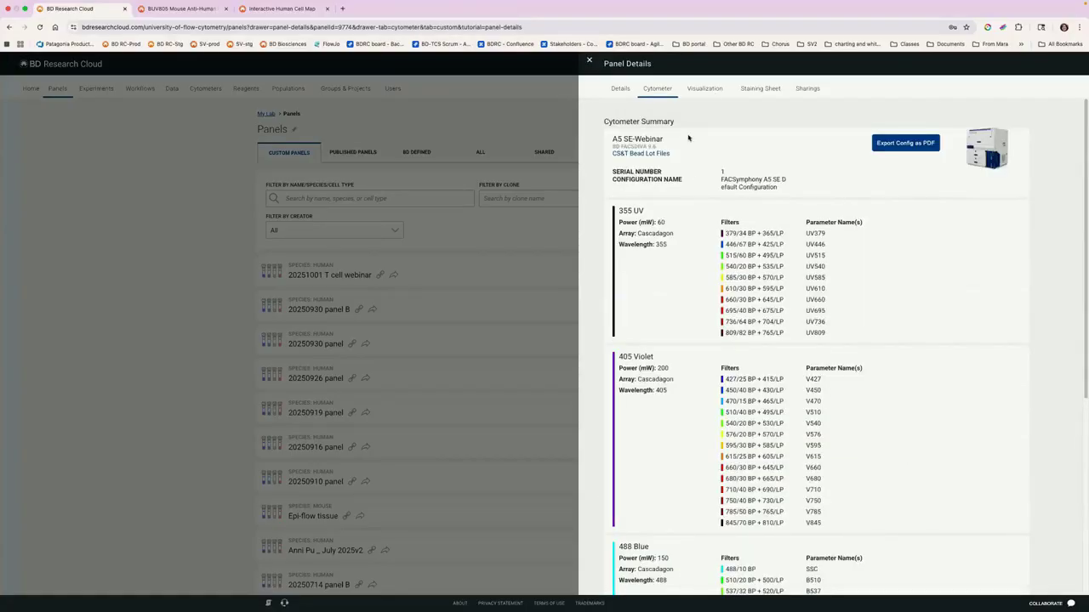
left_click(709, 90)
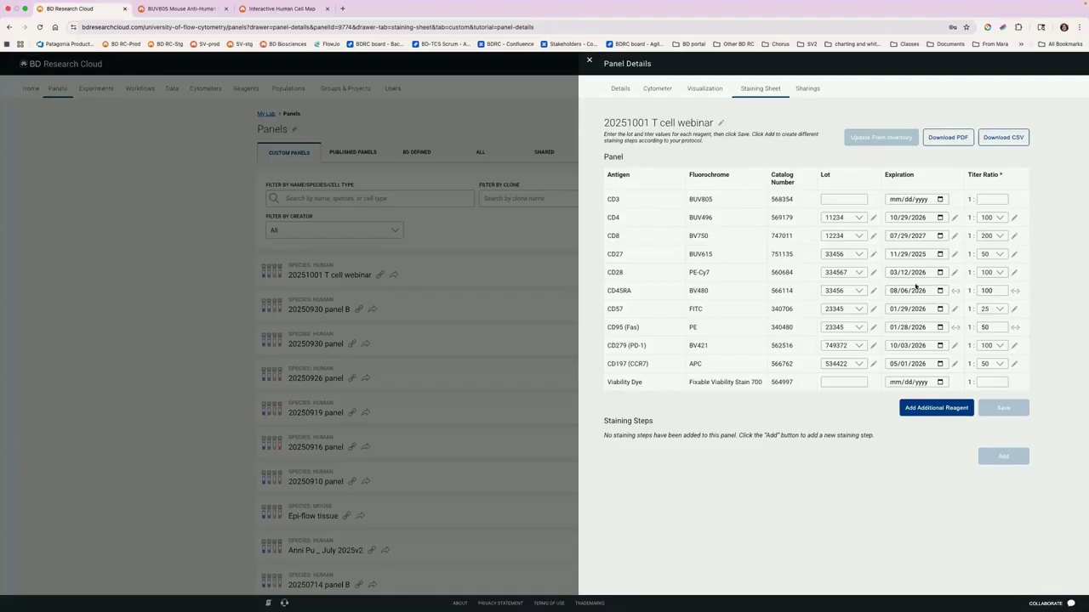
left_click(591, 63)
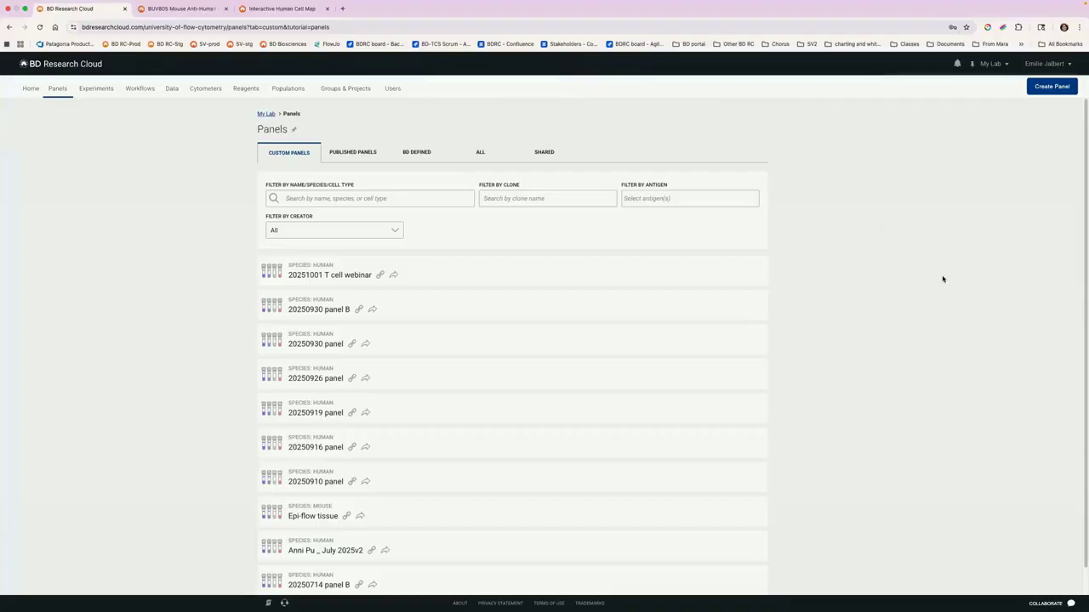
Step: Start a new experiment named "20251001 experiment webinar" in the project Group One Project One
left_click(26, 90)
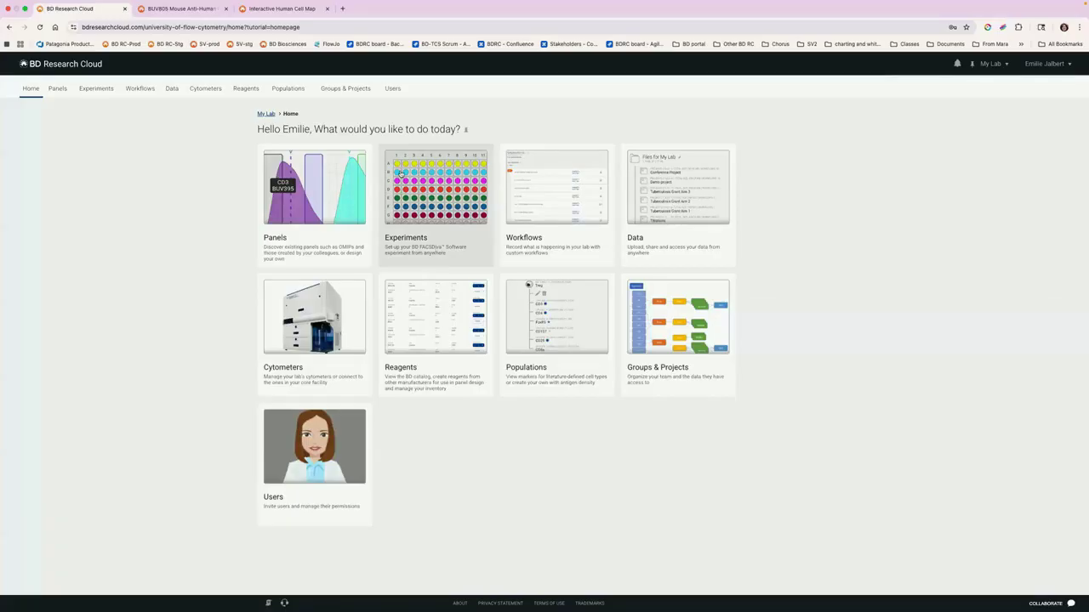
left_click(439, 200)
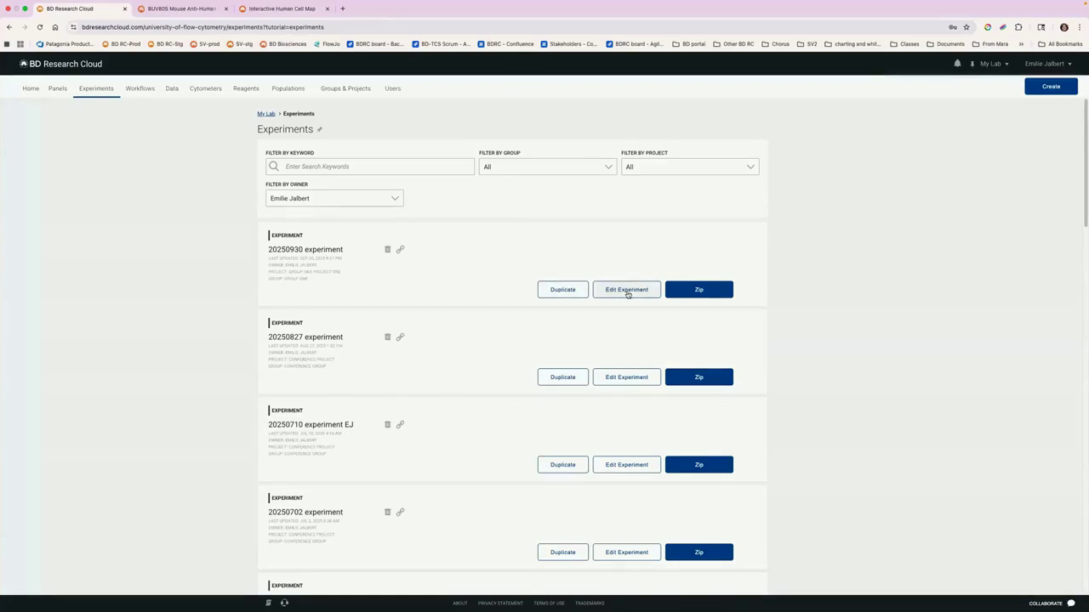
left_click(1045, 91)
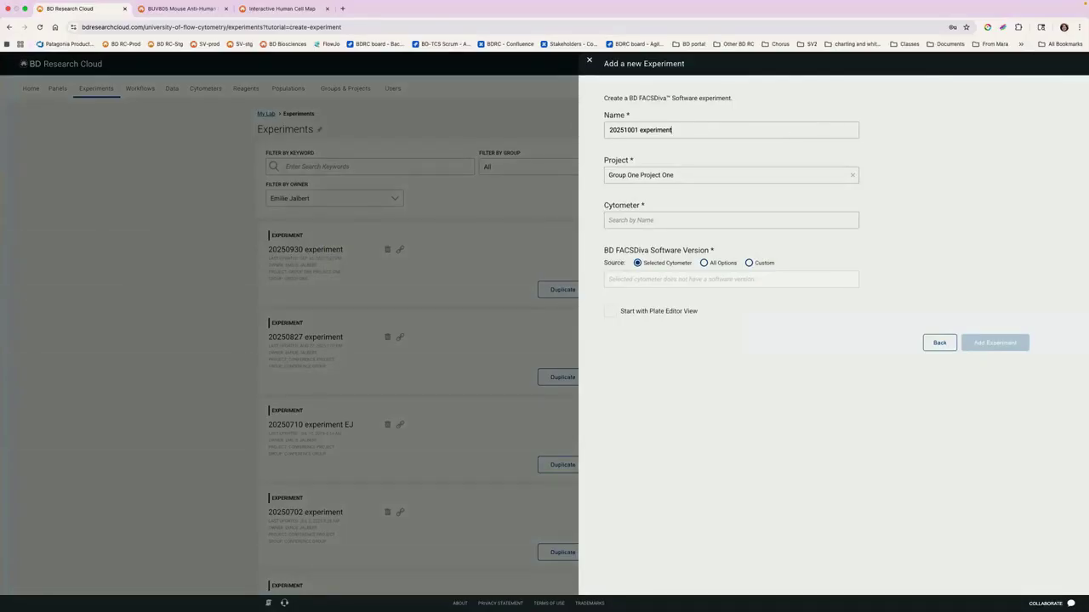
type("webinar")
Step: Assign the A5 SE-Webinar cytometer to the new experiment
left_click(685, 218)
scroll(681, 266, "down", 2)
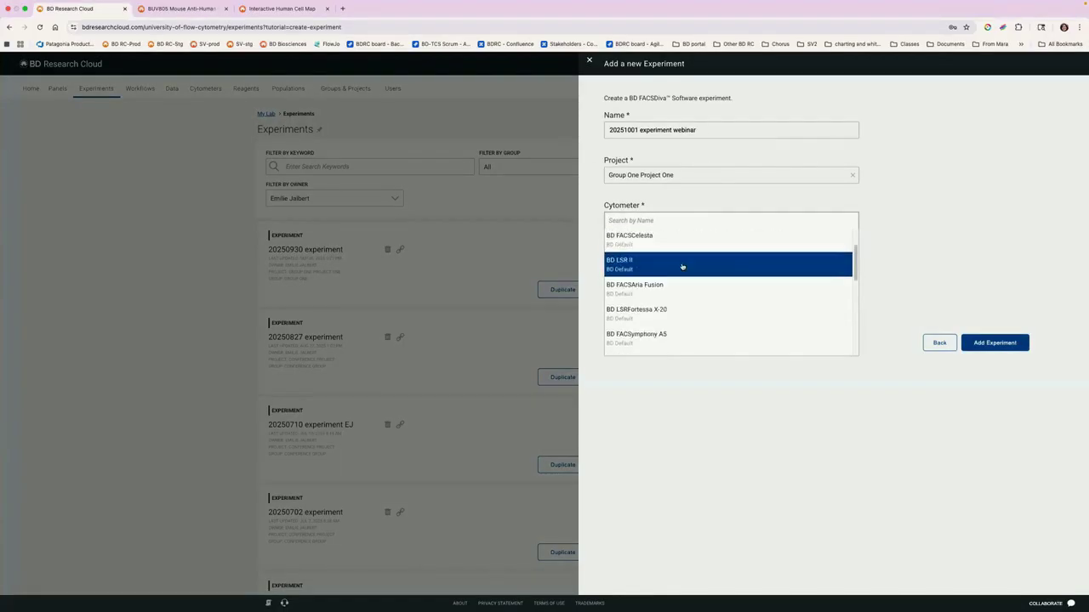
scroll(681, 267, "down", 2)
scroll(680, 258, "up", 5)
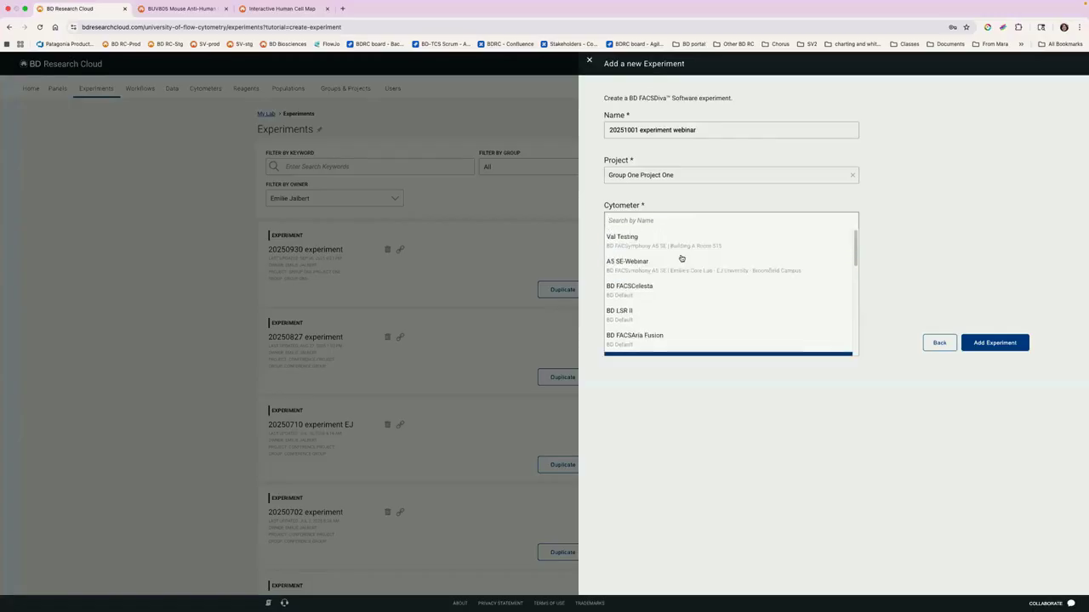
left_click(625, 266)
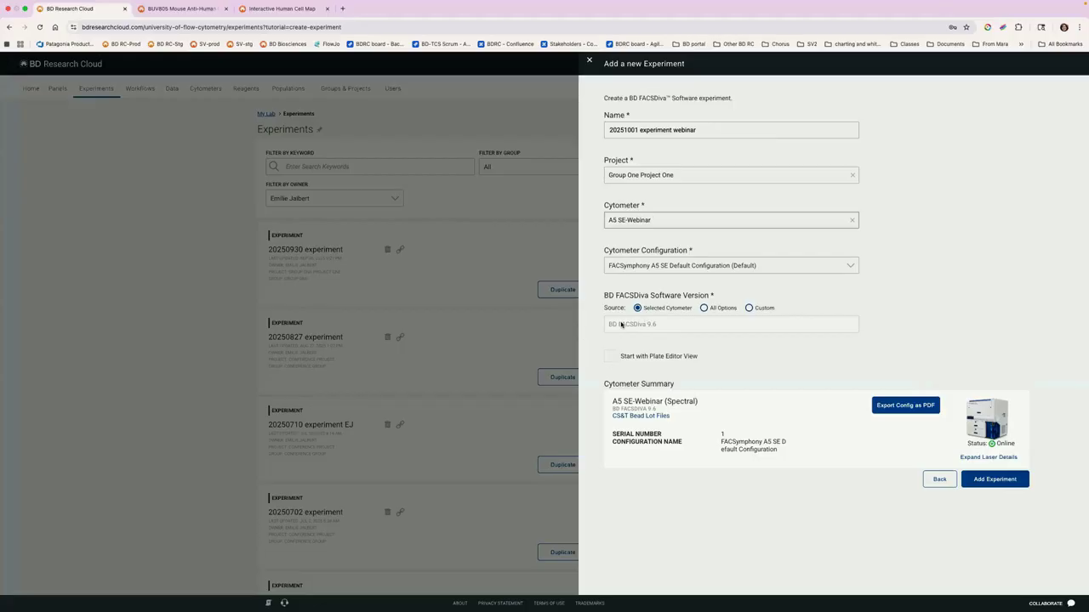
Step: Try the All Options and Custom sources for the BD FACSDiva software version, and switch back to Selected Cytometer
left_click(704, 308)
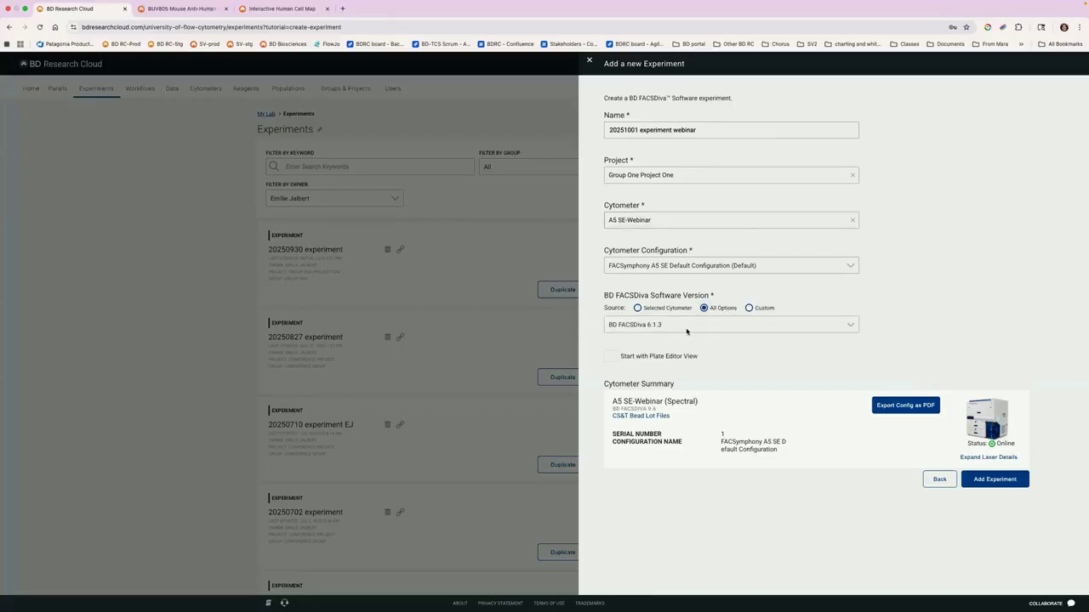
left_click(687, 330)
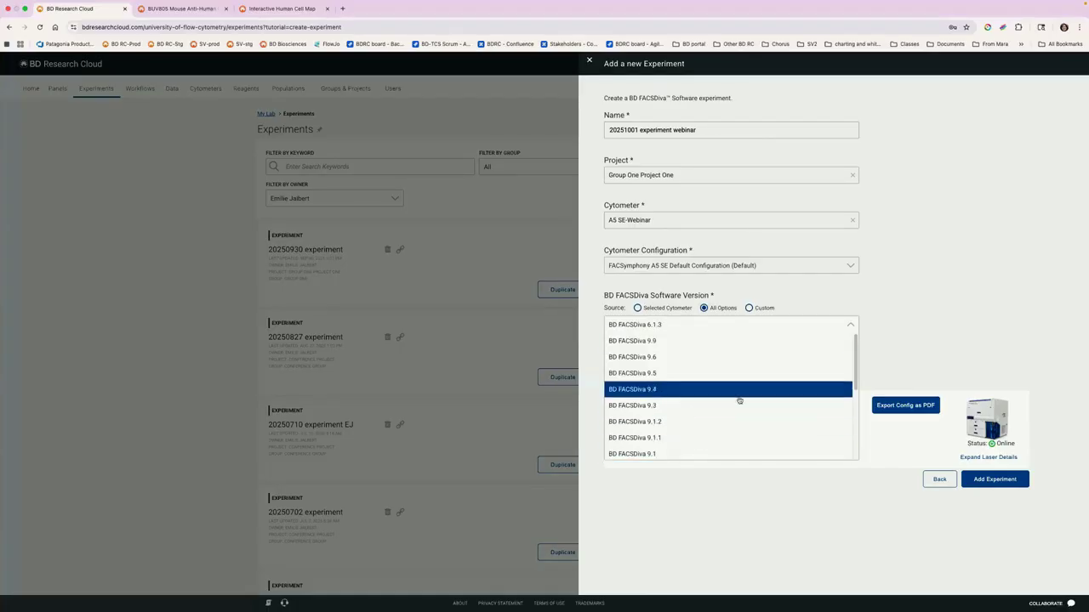
left_click(749, 308)
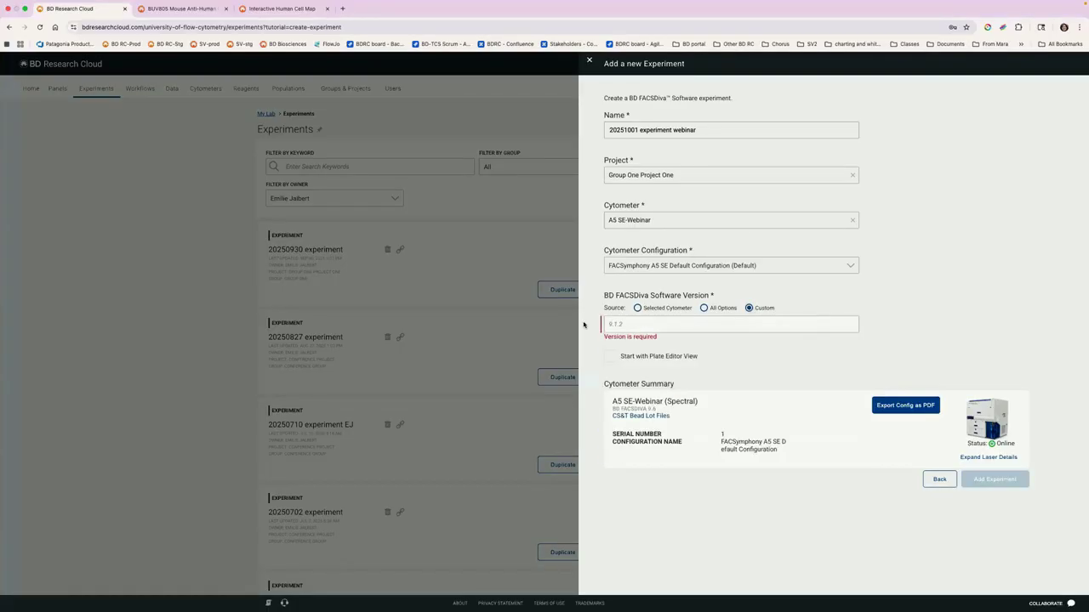
left_click(634, 325)
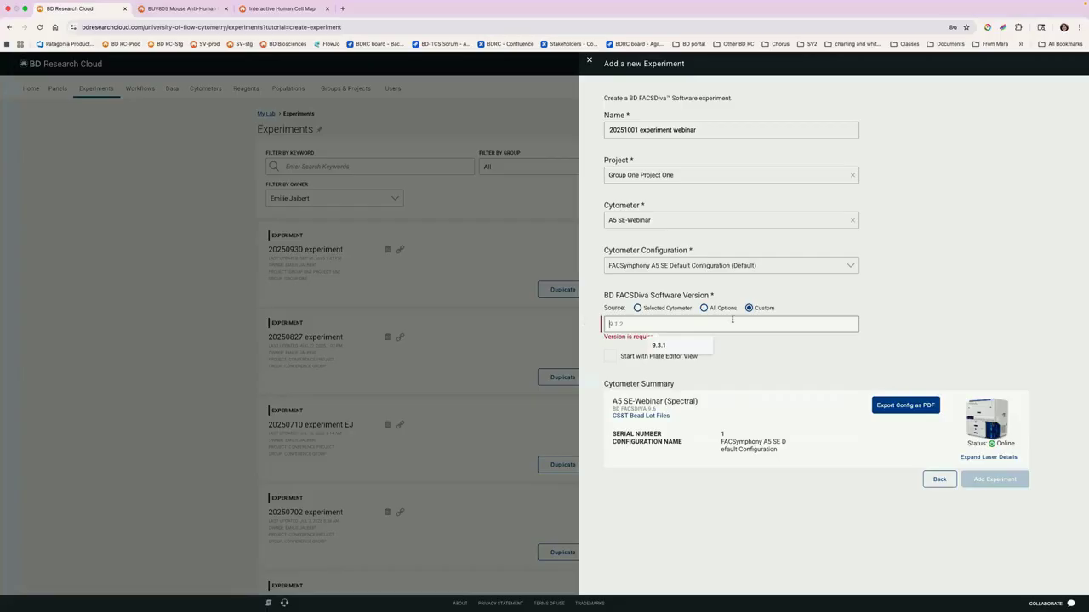
left_click(657, 310)
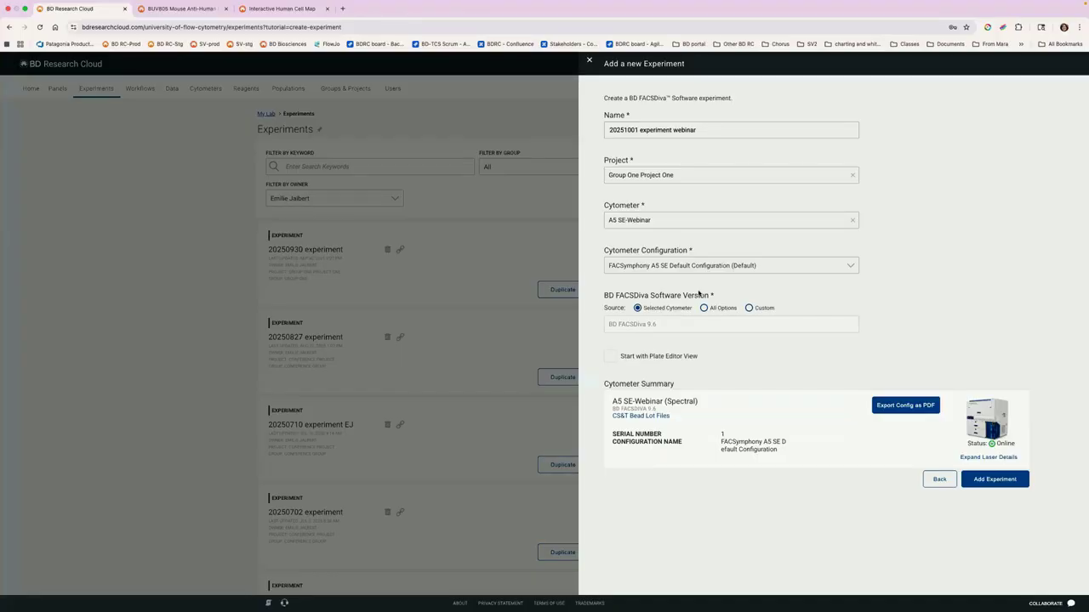
Step: Set the new experiment to start with the Plate Editor View
left_click(628, 360)
left_click(619, 358)
left_click(610, 361)
Step: Examine the laser, filter and parameter details of the A5 SE-Webinar cytometer in the cytometer summary
left_click(971, 458)
scroll(908, 258, "down", 5)
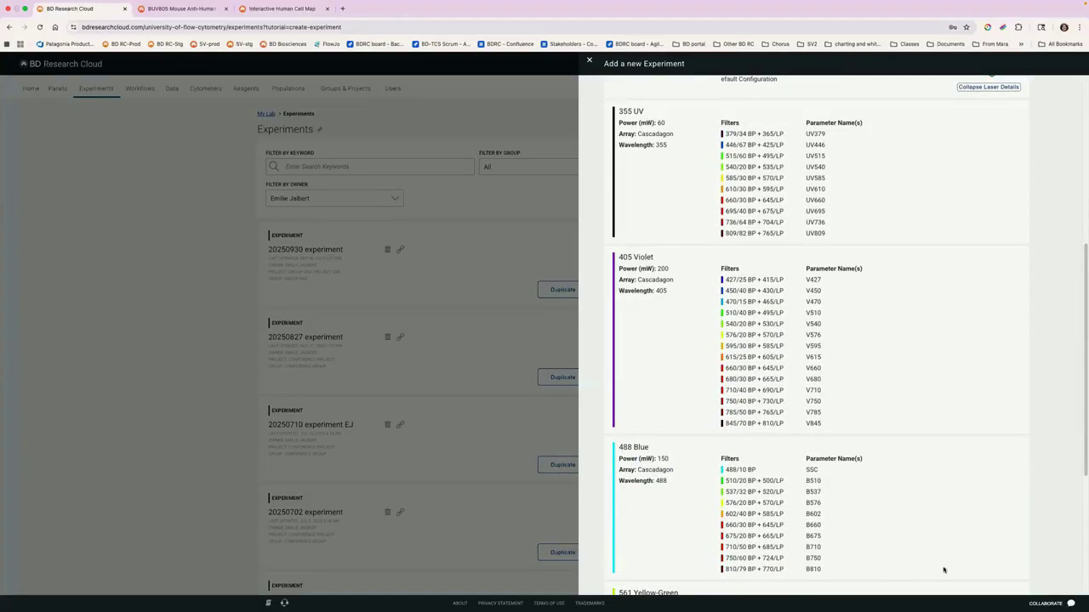
scroll(936, 563, "up", 5)
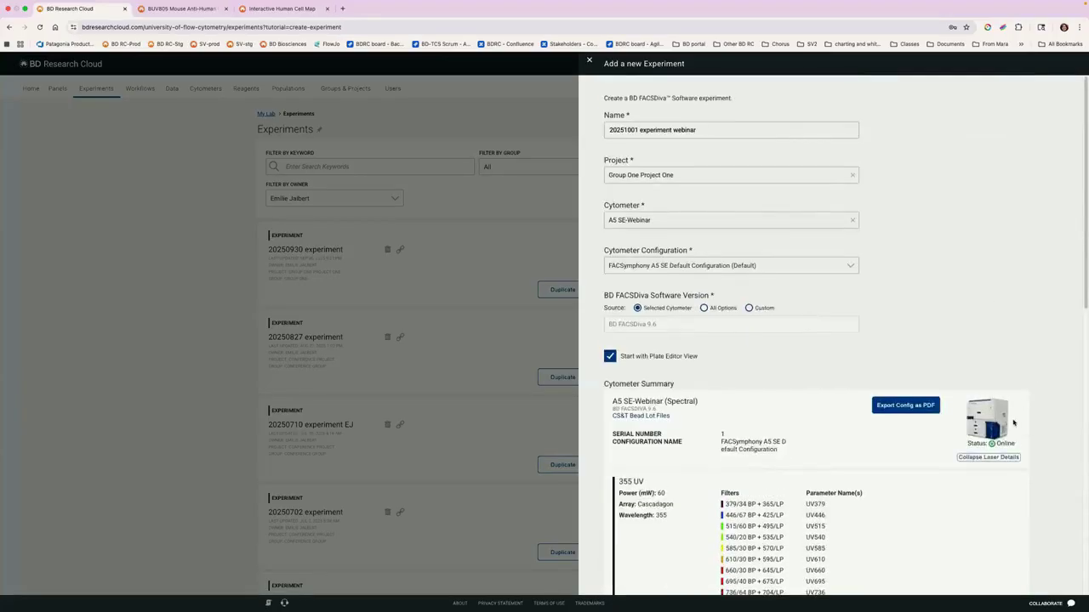
left_click(970, 457)
Step: Create the experiment and add a first plate to it
left_click(995, 479)
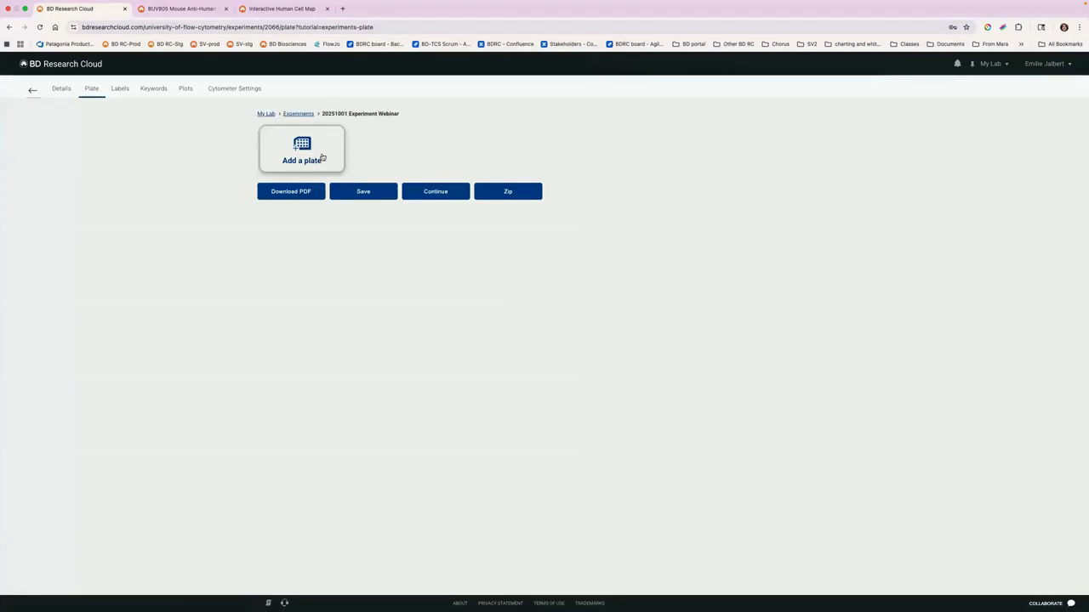
left_click(322, 157)
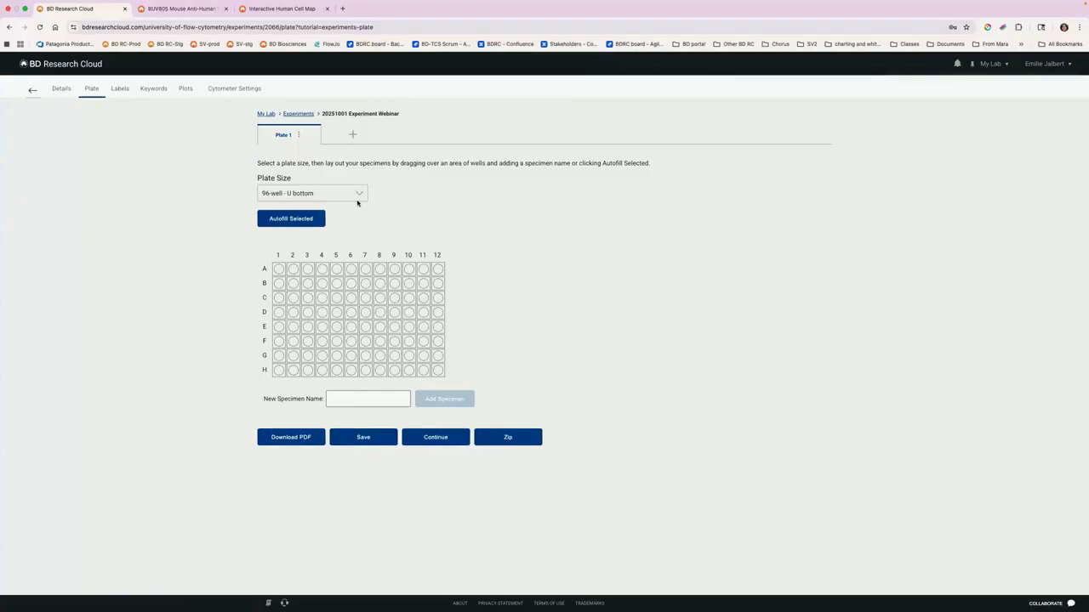
Step: Try assigning a specimen named "specimen 1" to well A1, and delete it again
left_click(279, 270)
type("specimen 1")
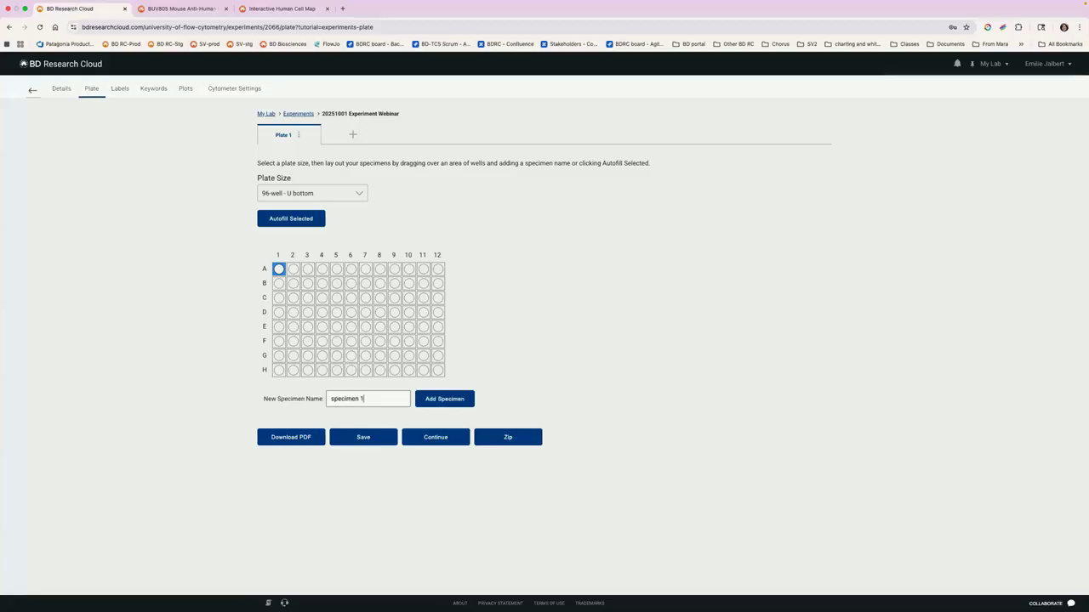
left_click(443, 397)
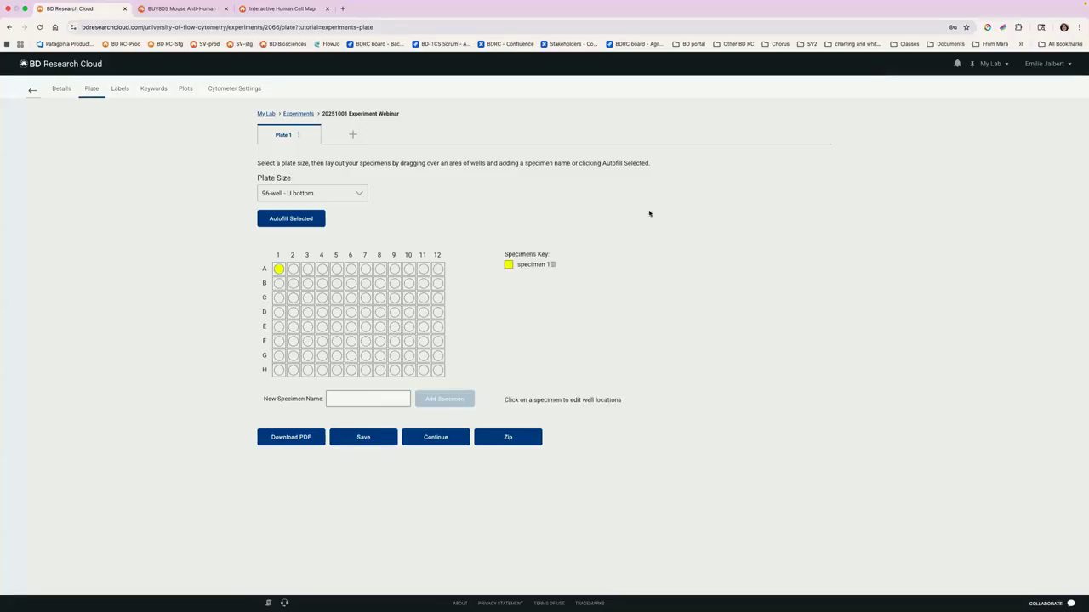
left_click(554, 266)
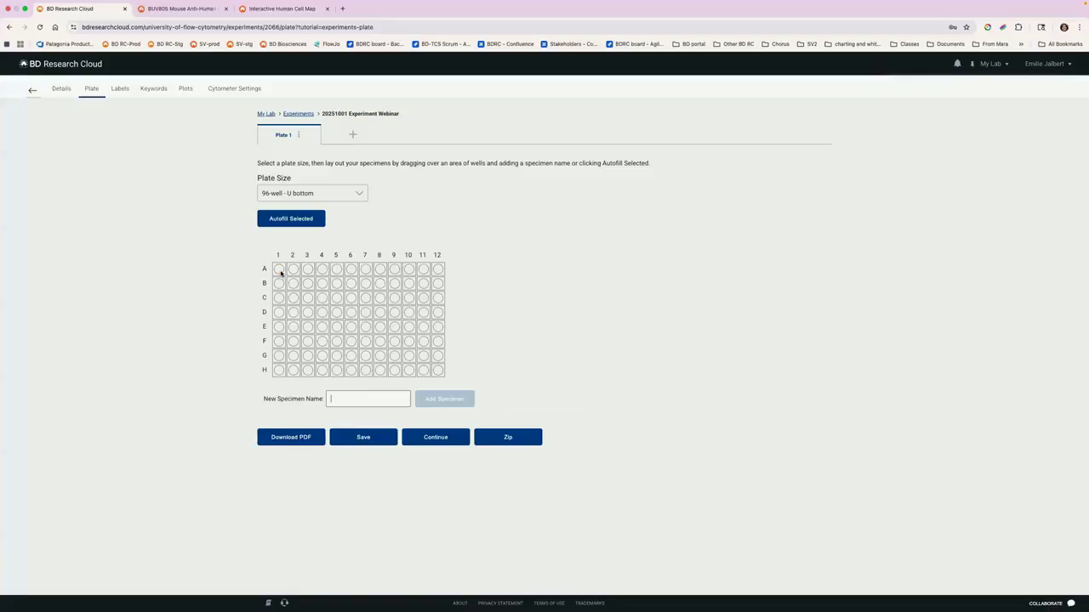
Step: Try assigning "specimen 1" to wells A1 through C1, and delete that specimen
left_click_drag(279, 270, 279, 299)
type("specimen 1")
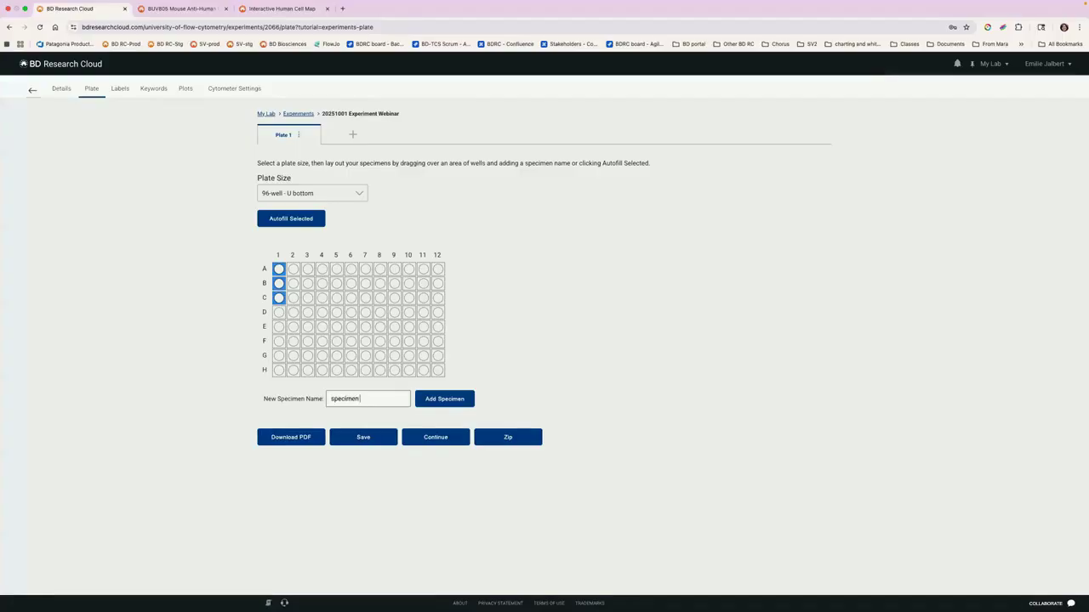
left_click(454, 405)
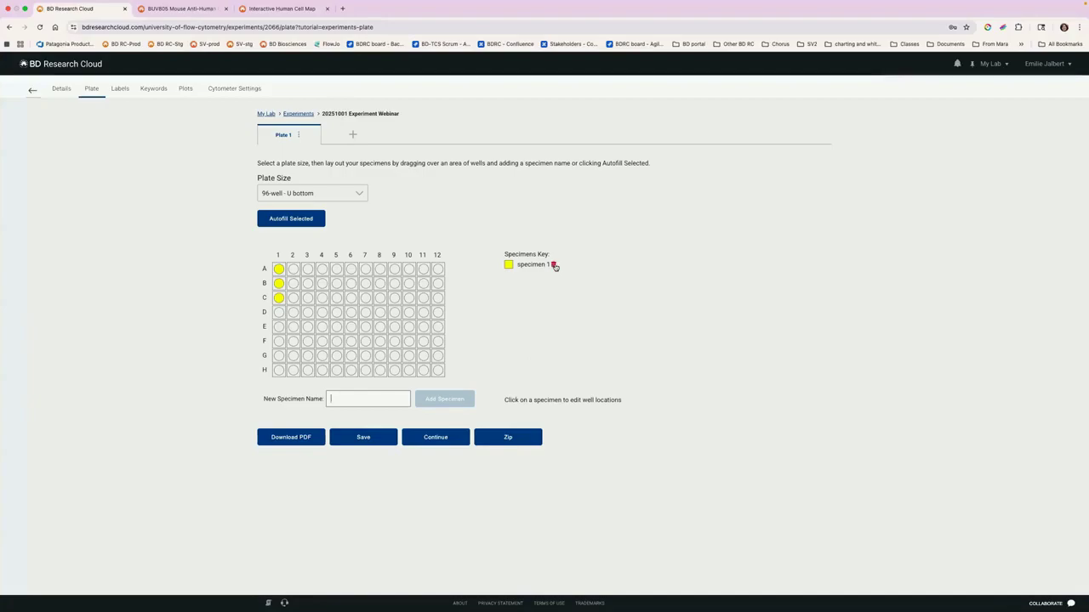
left_click(554, 266)
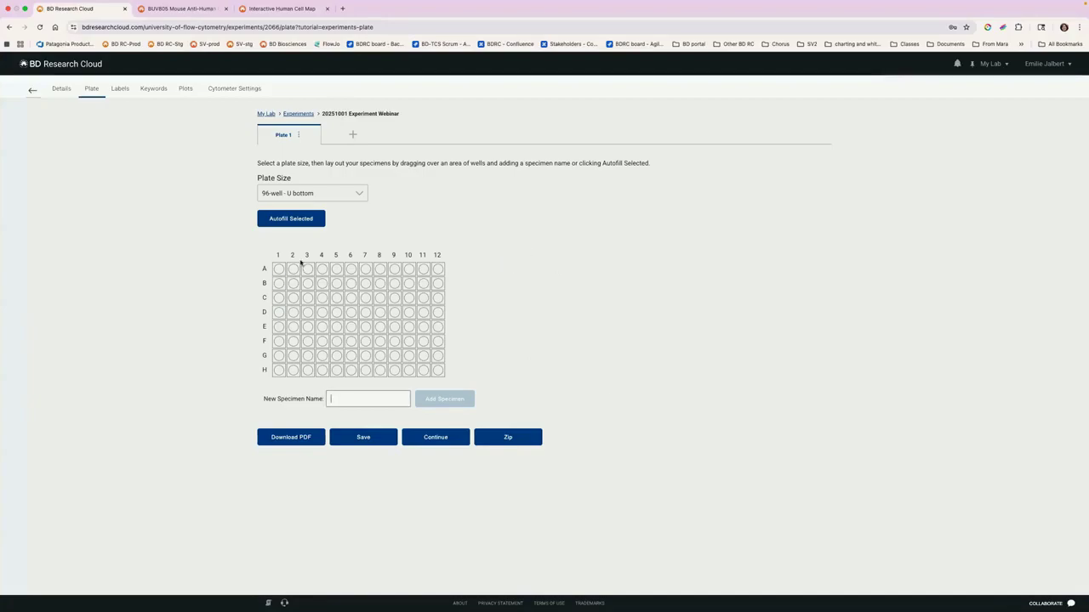
Step: Autofill wells A1 through C10 in a Vertical pattern with 3 wells per specimen and the naming prefix PID
left_click_drag(278, 269, 409, 309)
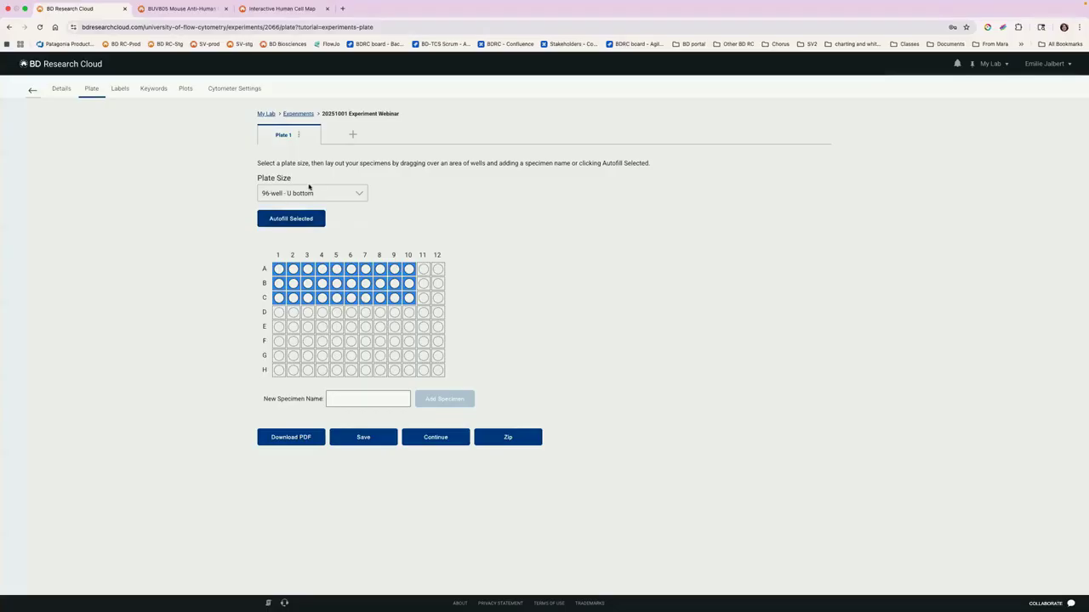
left_click(359, 193)
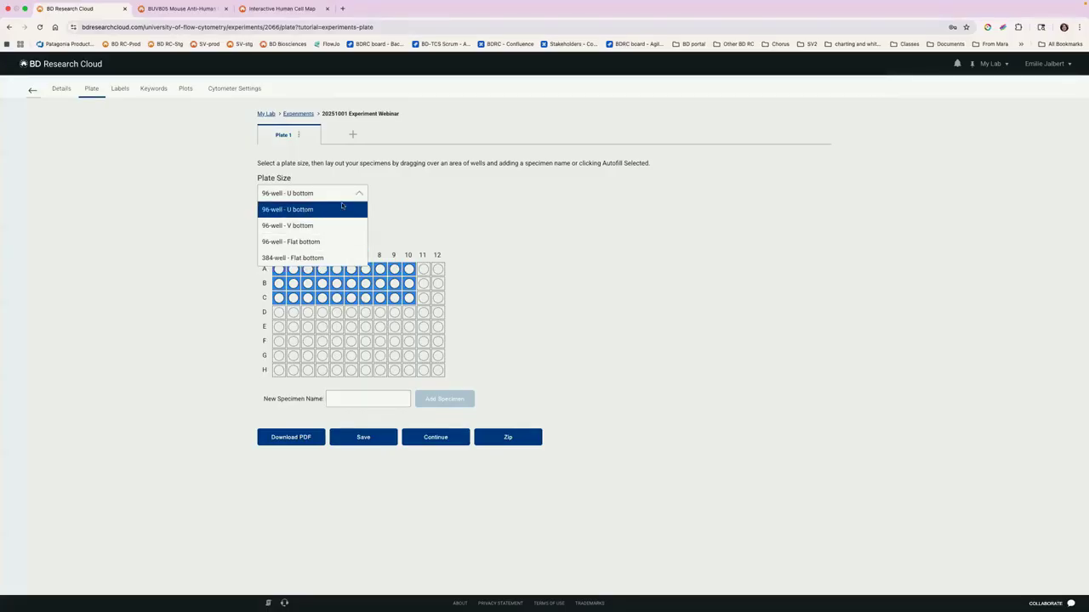
left_click(278, 196)
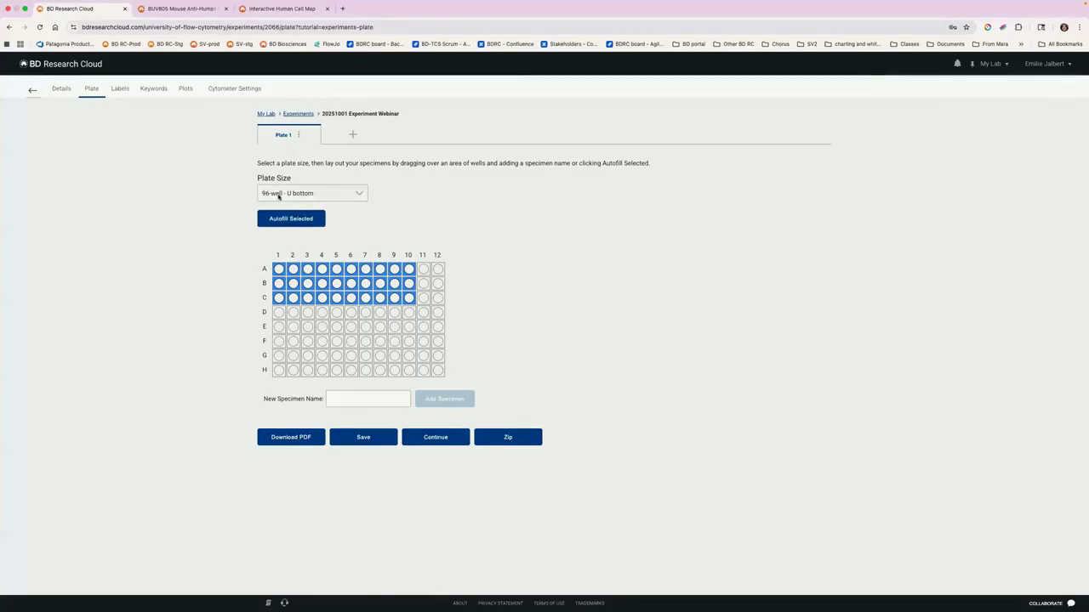
left_click(317, 219)
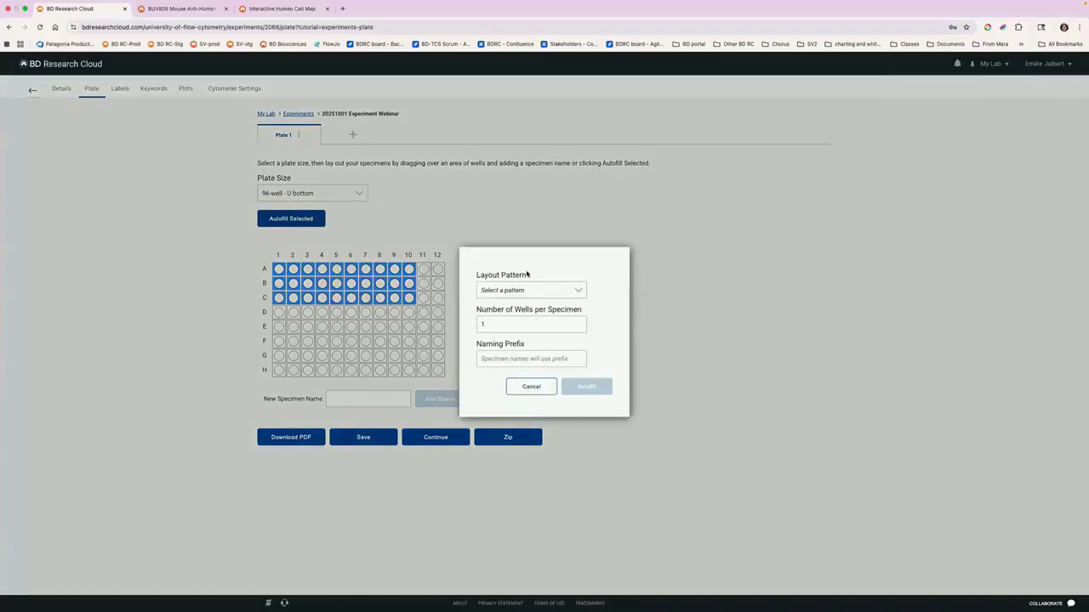
left_click(523, 291)
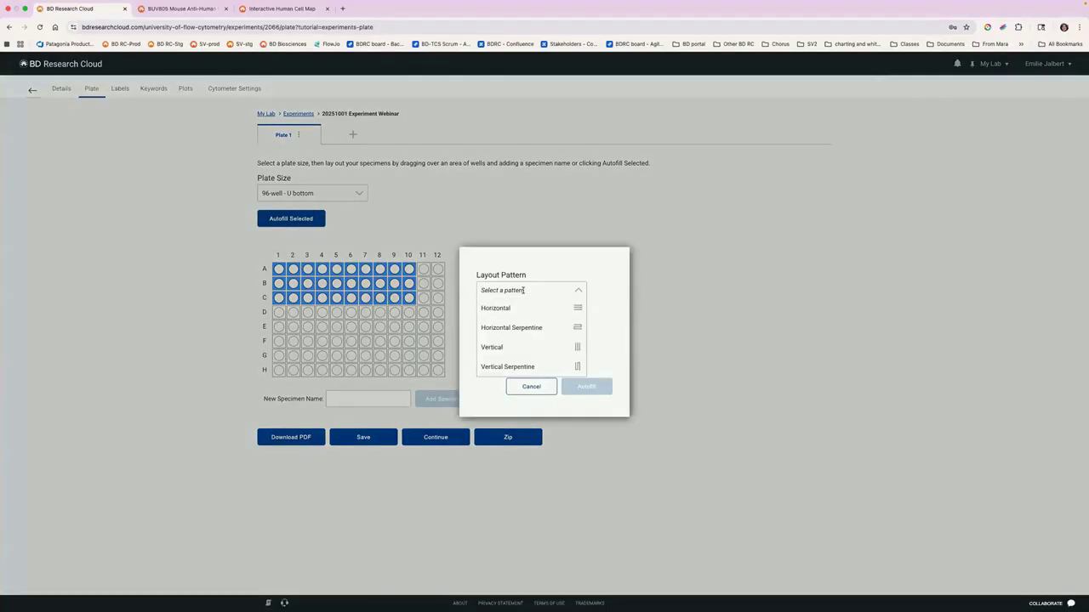
left_click(520, 347)
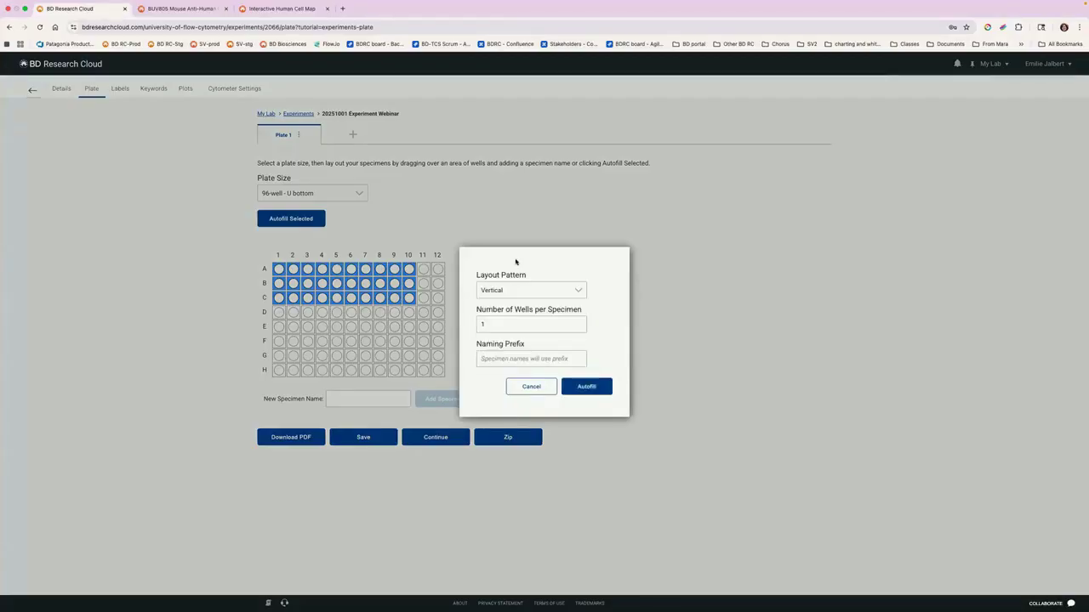
double_click(502, 327)
type("3")
left_click(507, 359)
type("PID")
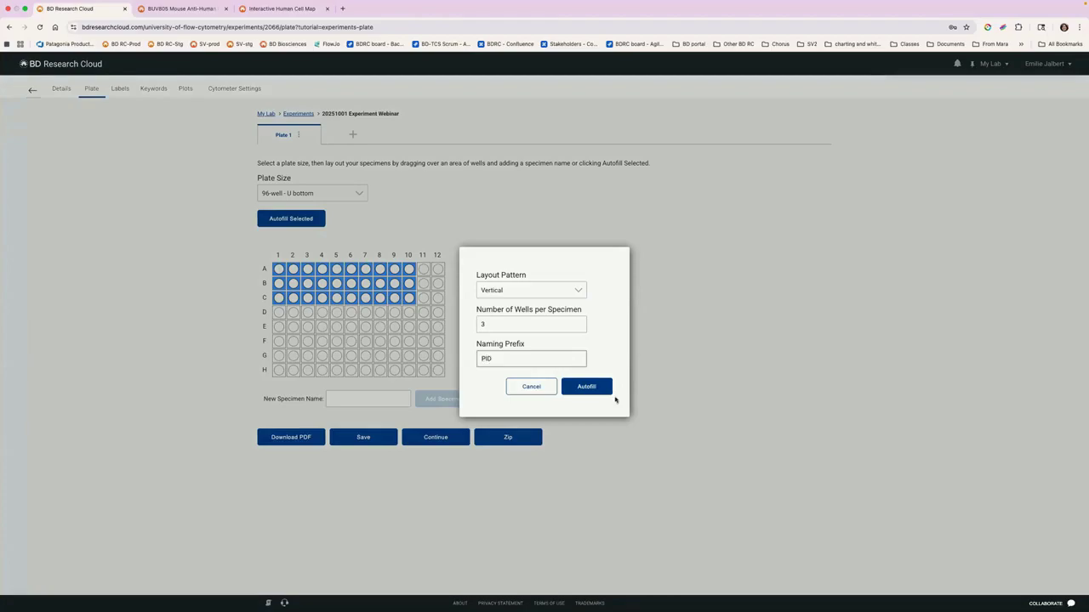
left_click(590, 386)
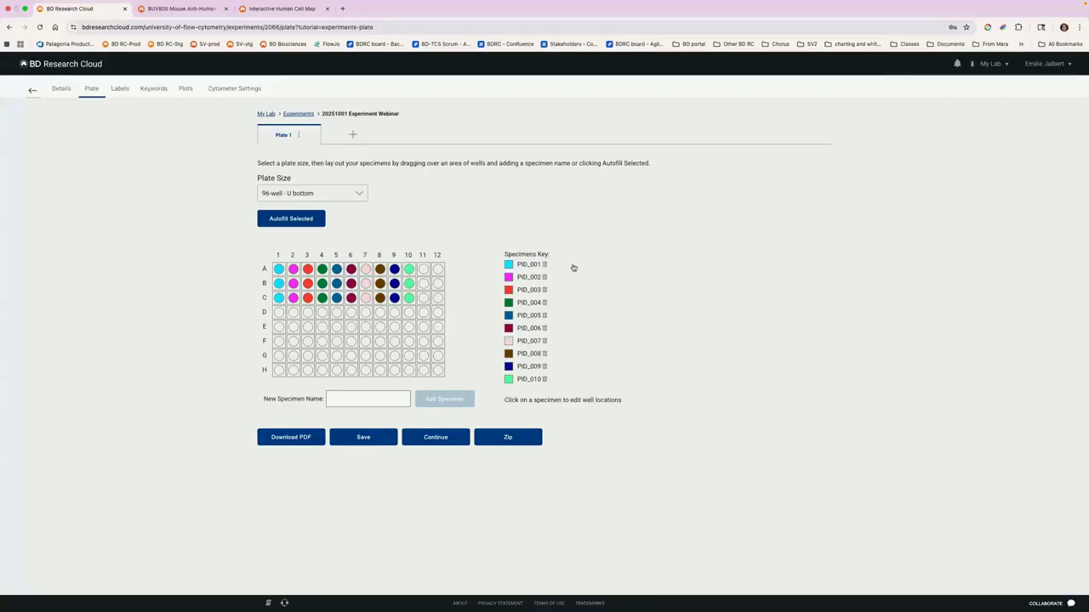
Step: Try renaming specimen PID_001 by replacing its number with 251001
left_click(526, 265)
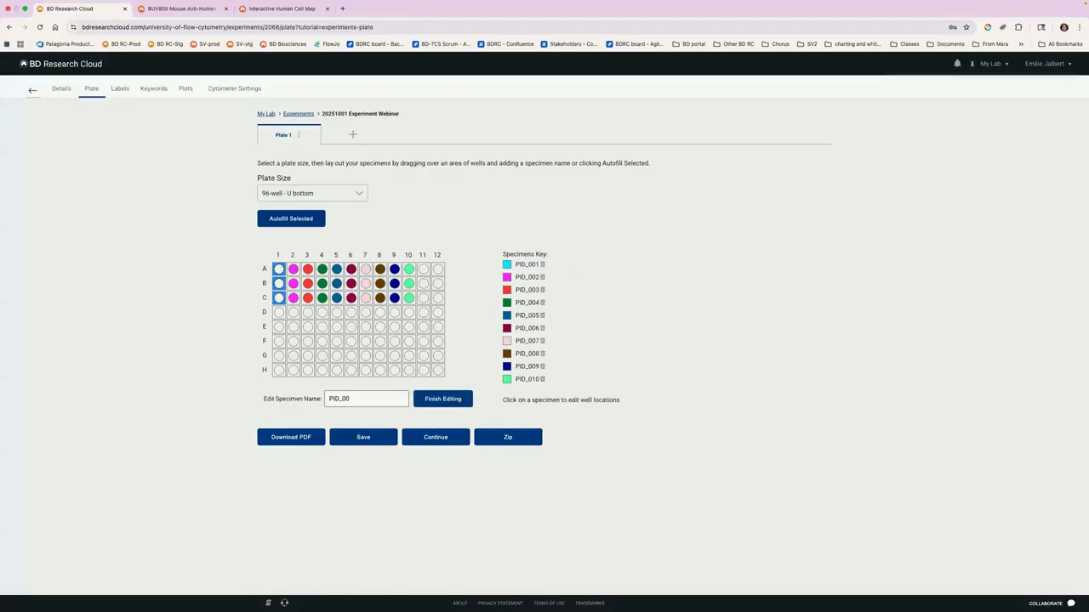
key("BackSpace")
type("251001")
left_click(682, 389)
Step: Delete all the PID specimens from the plate
left_click(543, 264)
left_click(544, 264)
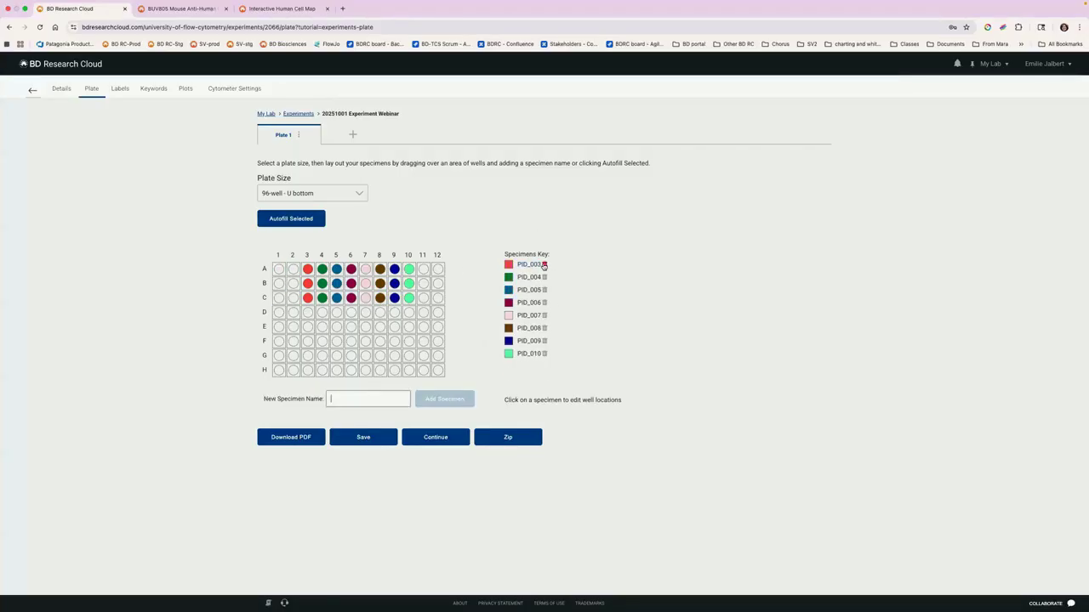
left_click(544, 265)
left_click(544, 265)
left_click(544, 265)
left_click(543, 265)
left_click(544, 265)
left_click(544, 265)
left_click(544, 265)
left_click(544, 265)
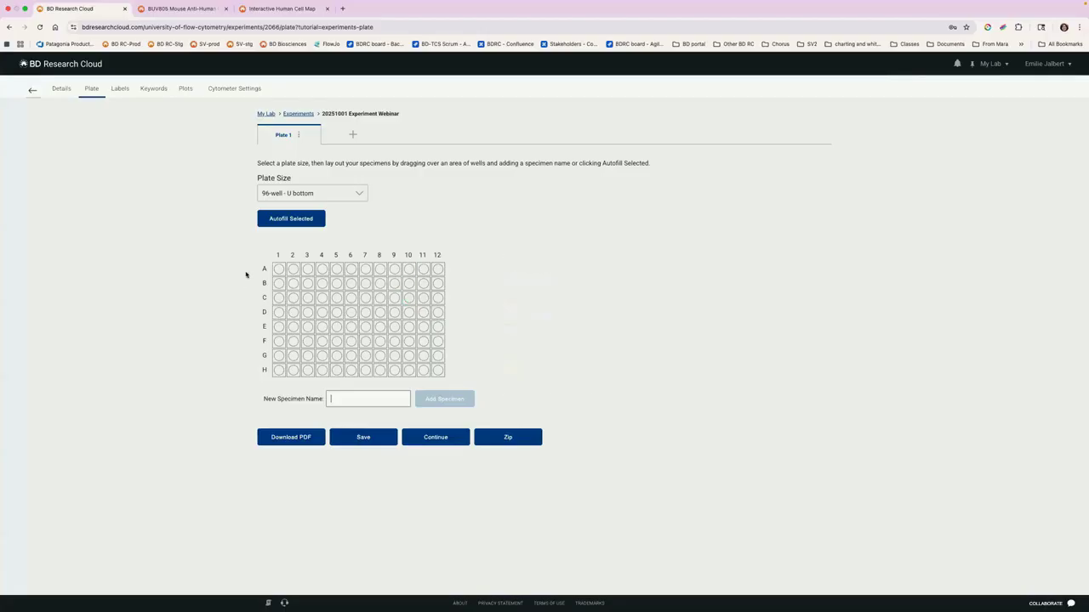
Step: Autofill wells A1 through C10 in a Vertical pattern with 3 wells per specimen and no naming prefix
left_click_drag(276, 268, 410, 297)
left_click(308, 223)
left_click(496, 293)
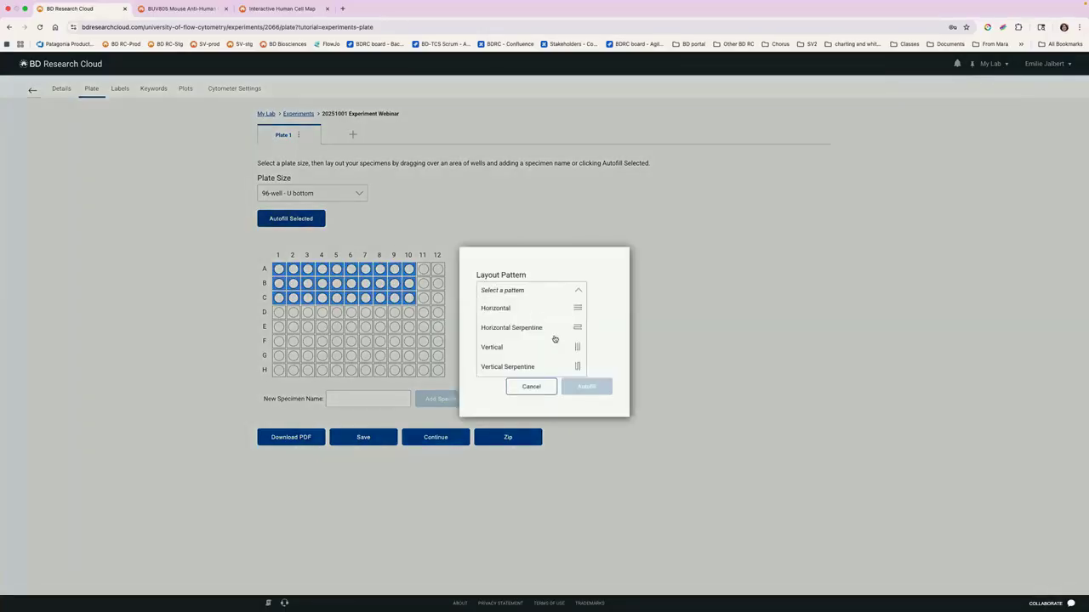
left_click(564, 349)
double_click(480, 324)
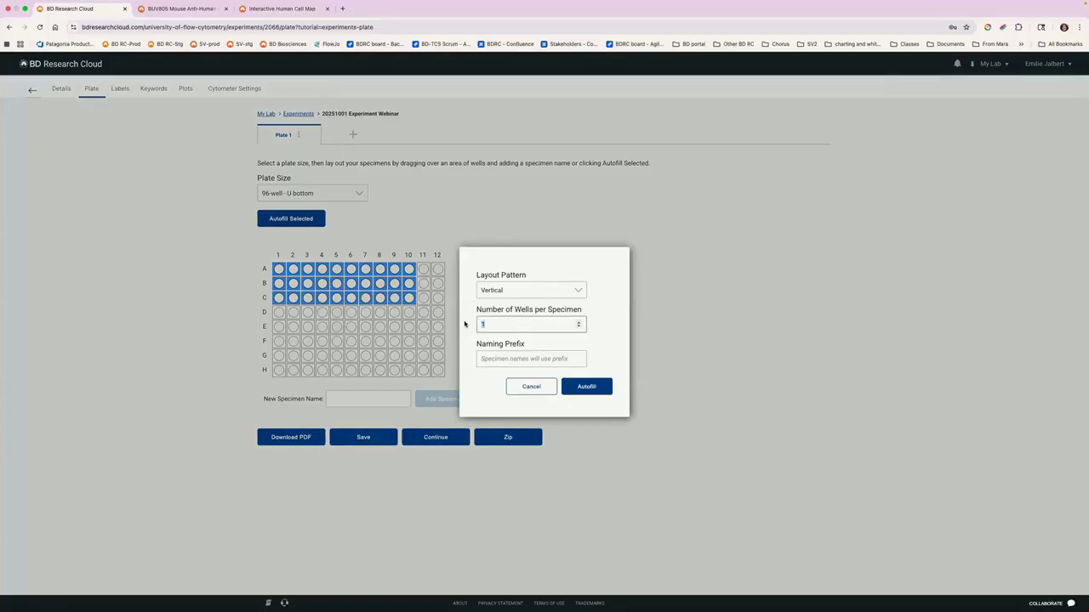
type("3")
left_click(586, 387)
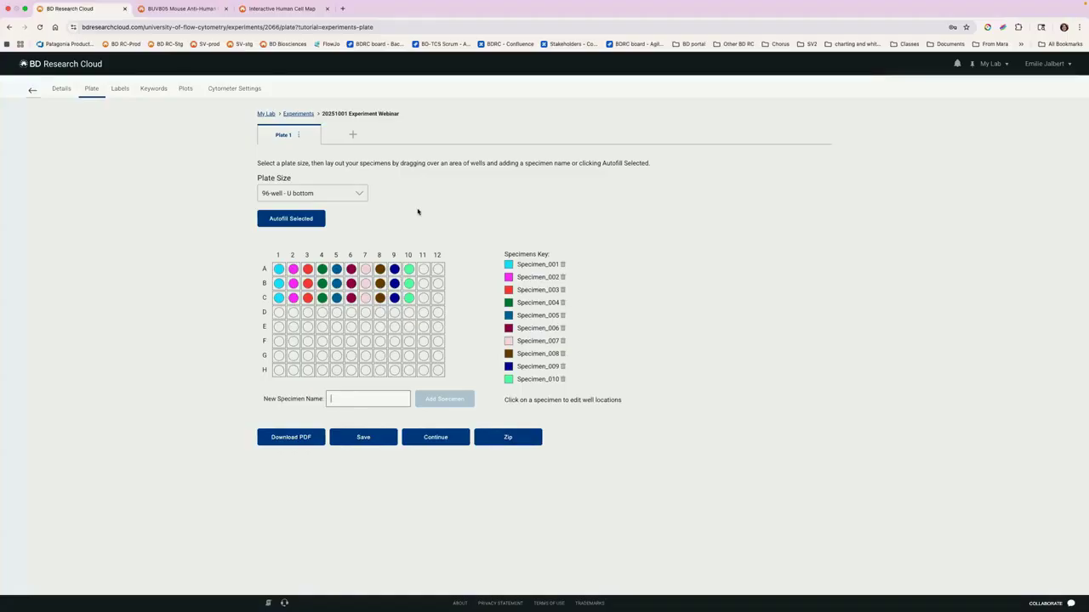
Step: Check the options available for Plate 1, and continue to the experiment's labels
left_click(298, 136)
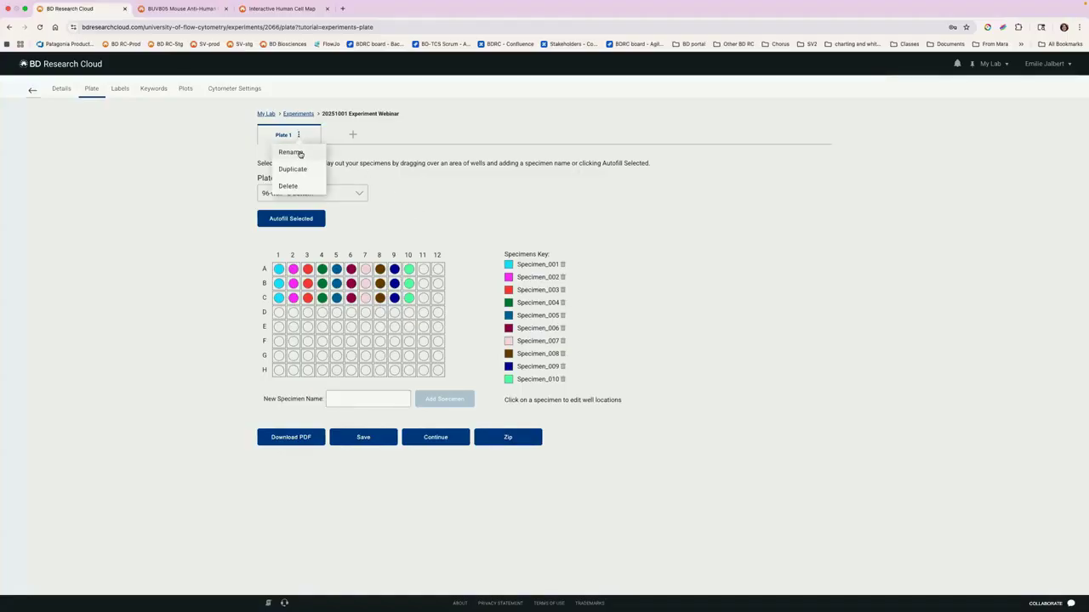
left_click(286, 140)
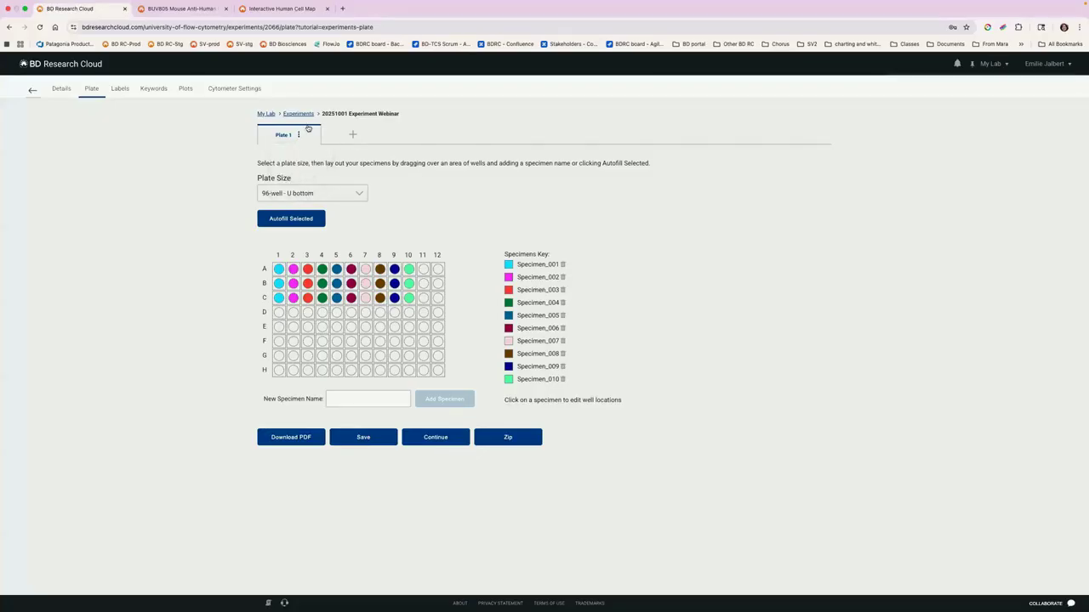
left_click(435, 437)
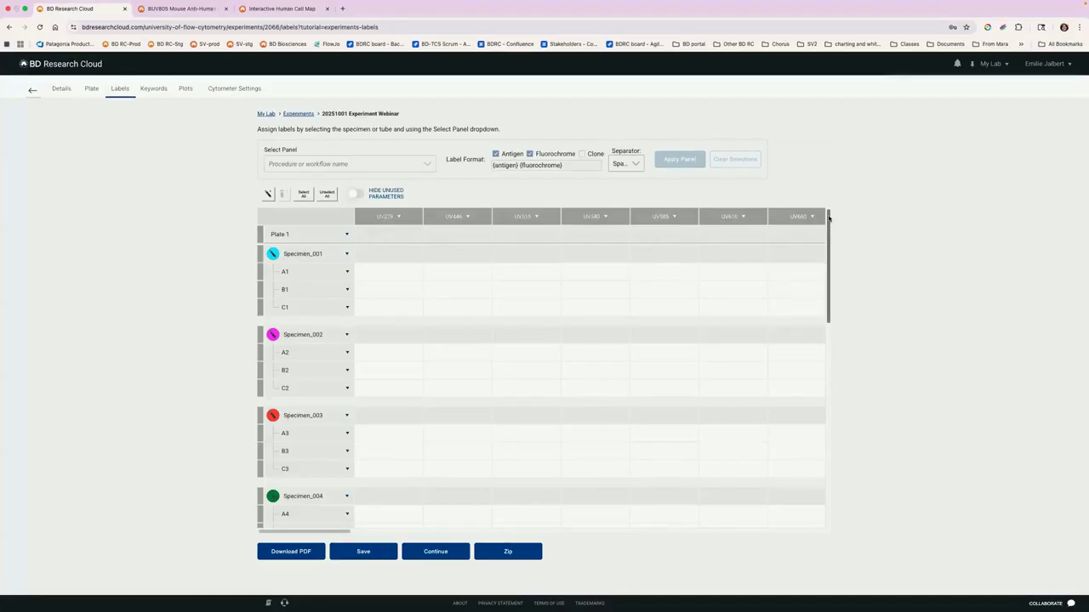
Step: Try adding a specimen with two tubes to the Tubes section, and delete that specimen
left_click_drag(828, 217, 822, 528)
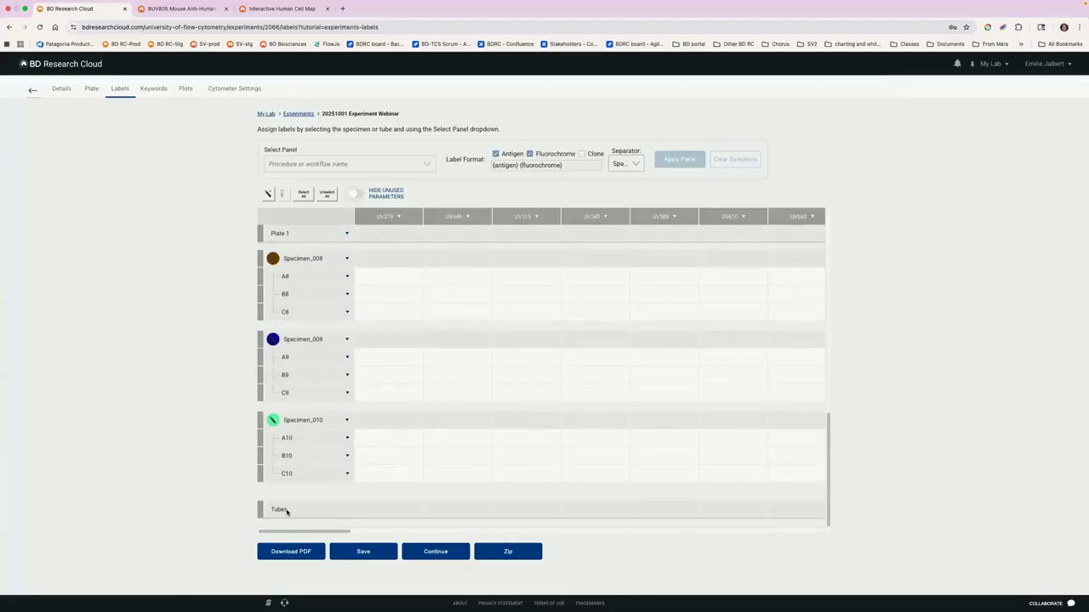
left_click(289, 511)
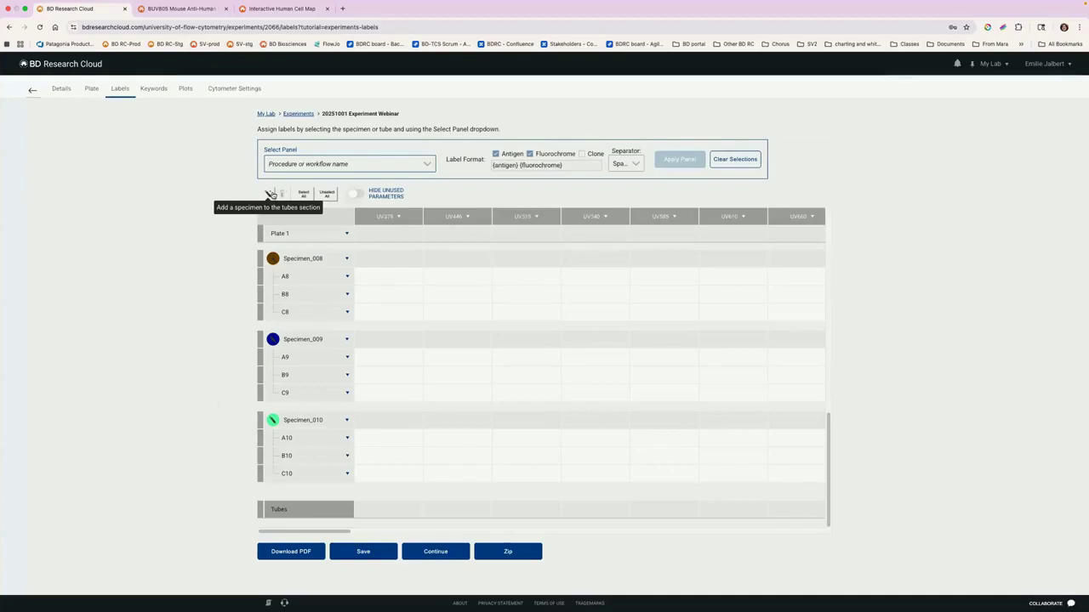
left_click(271, 195)
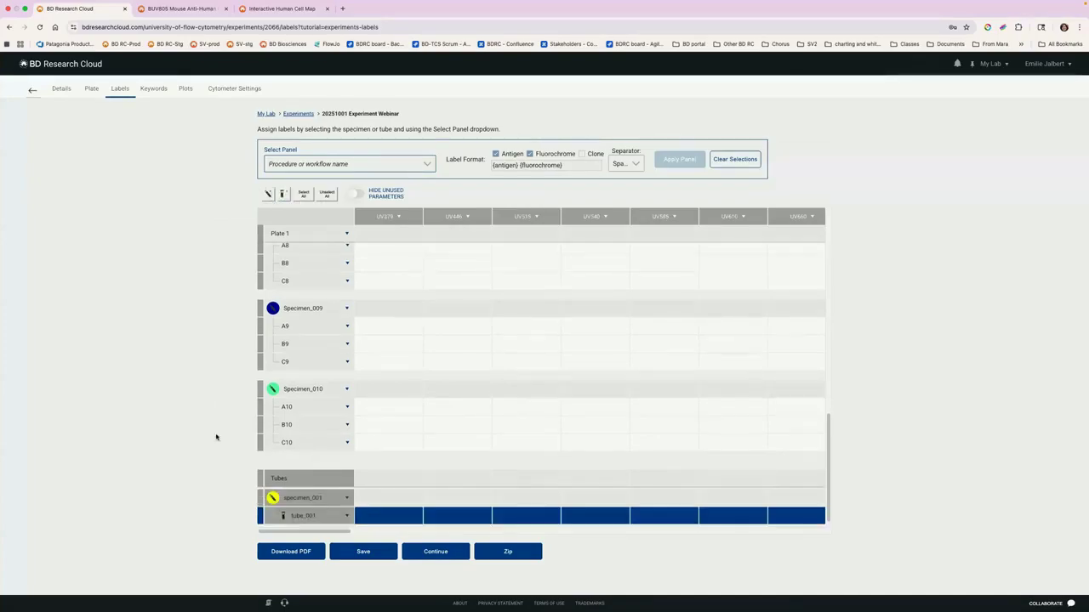
left_click(284, 195)
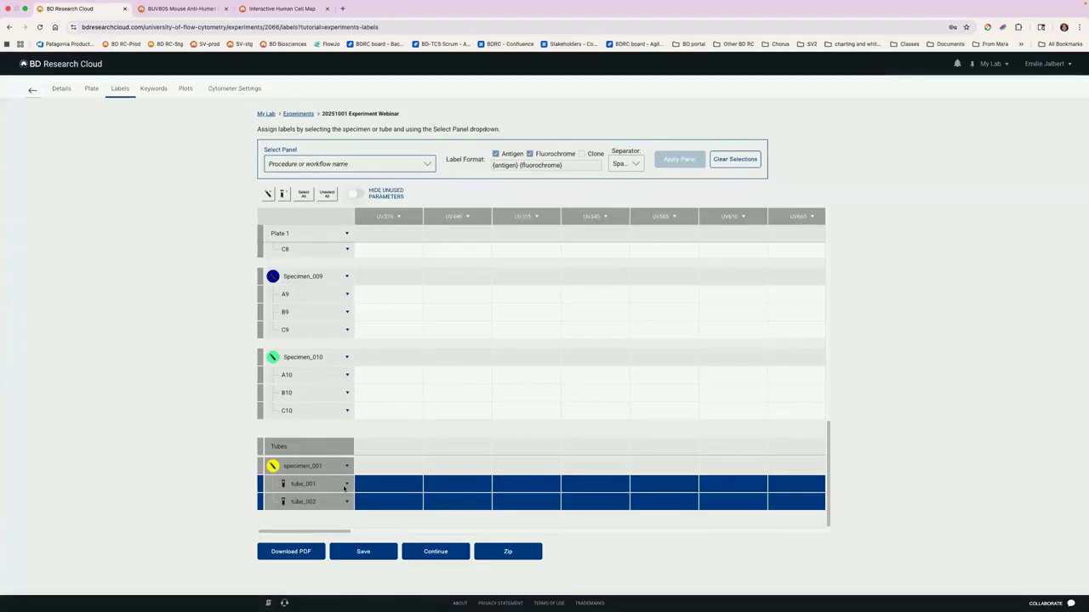
left_click(347, 467)
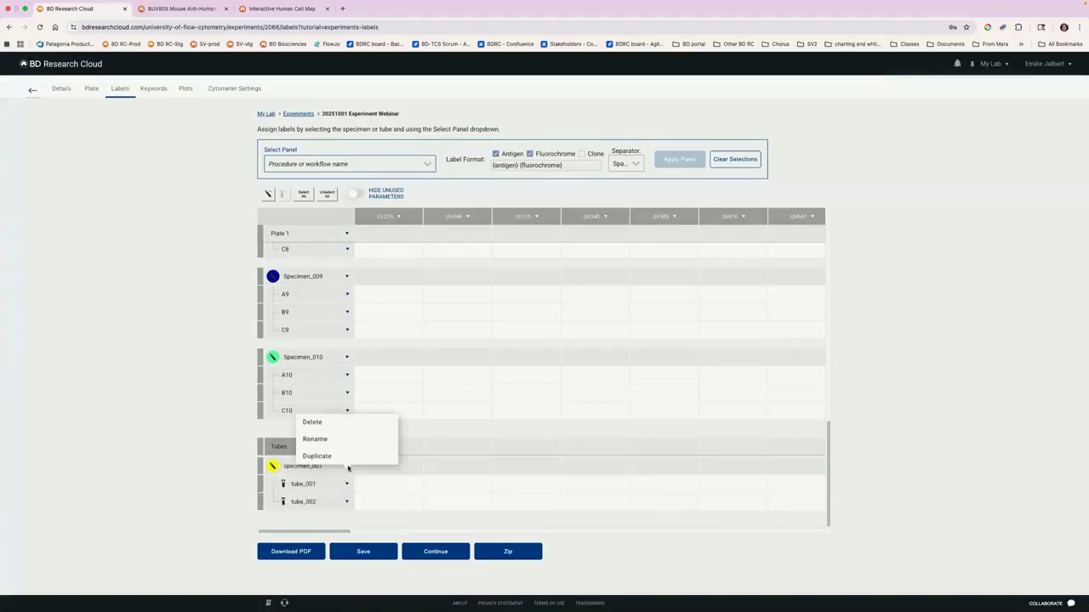
left_click(335, 422)
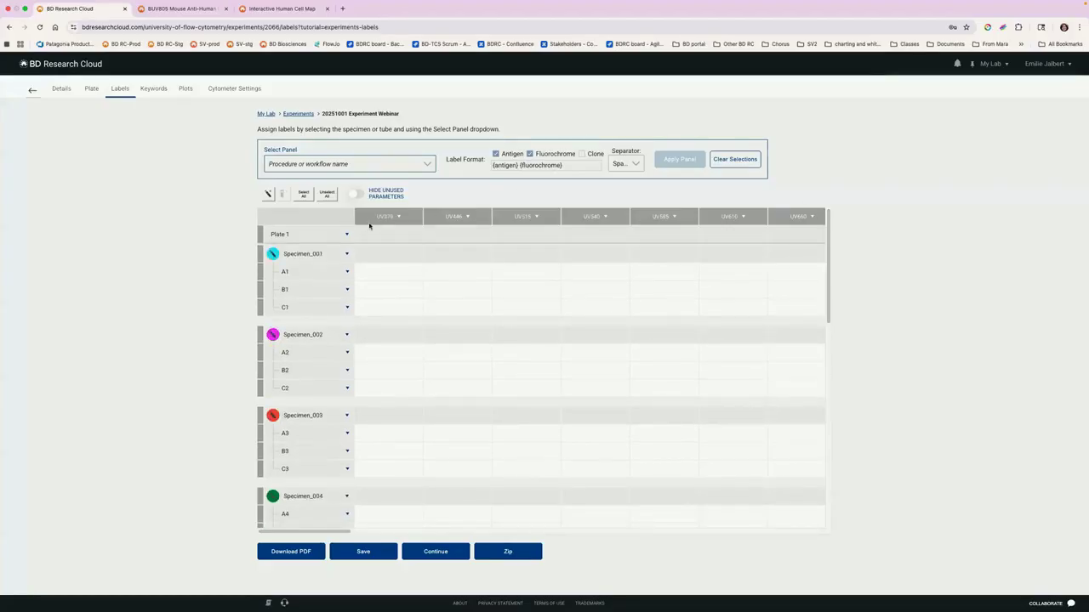
left_click_drag(280, 532, 810, 503)
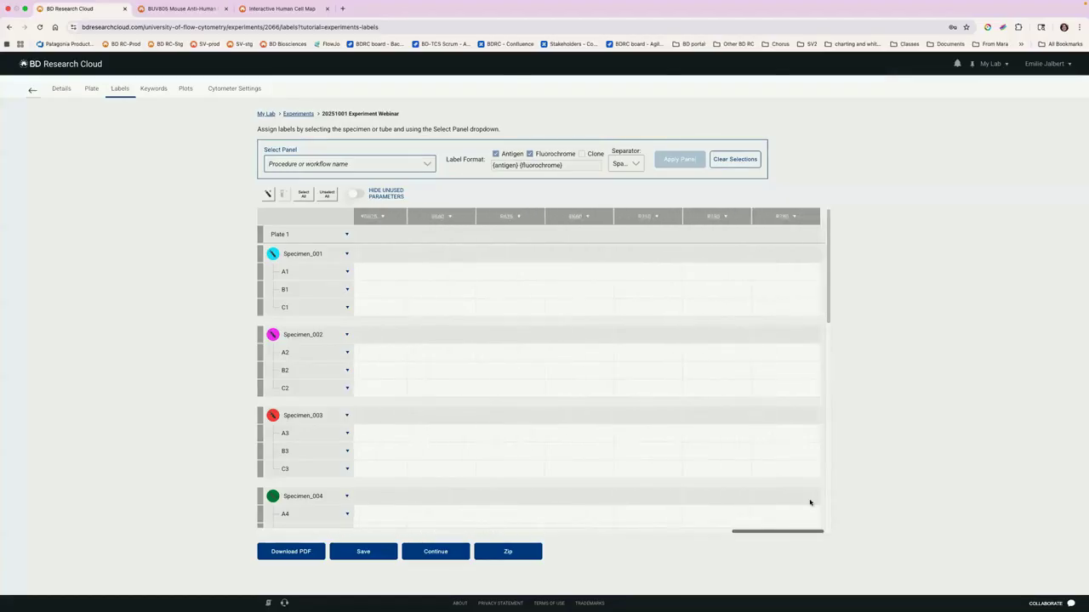
Step: Set the column value of the first parameter, UV379, to CD3 BV421 for all wells
left_click_drag(585, 519, 216, 515)
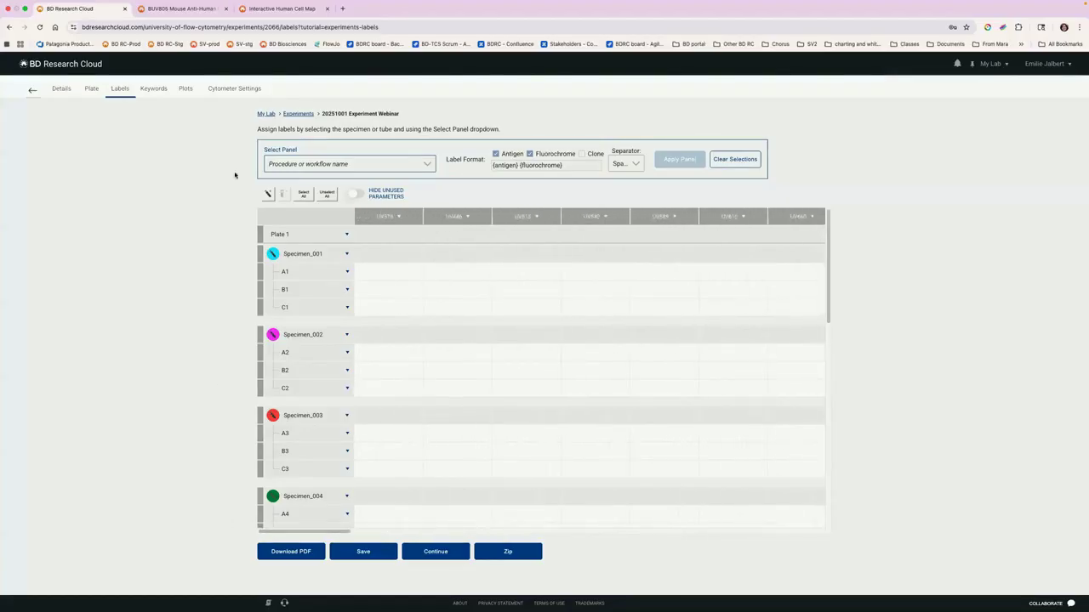
left_click(397, 219)
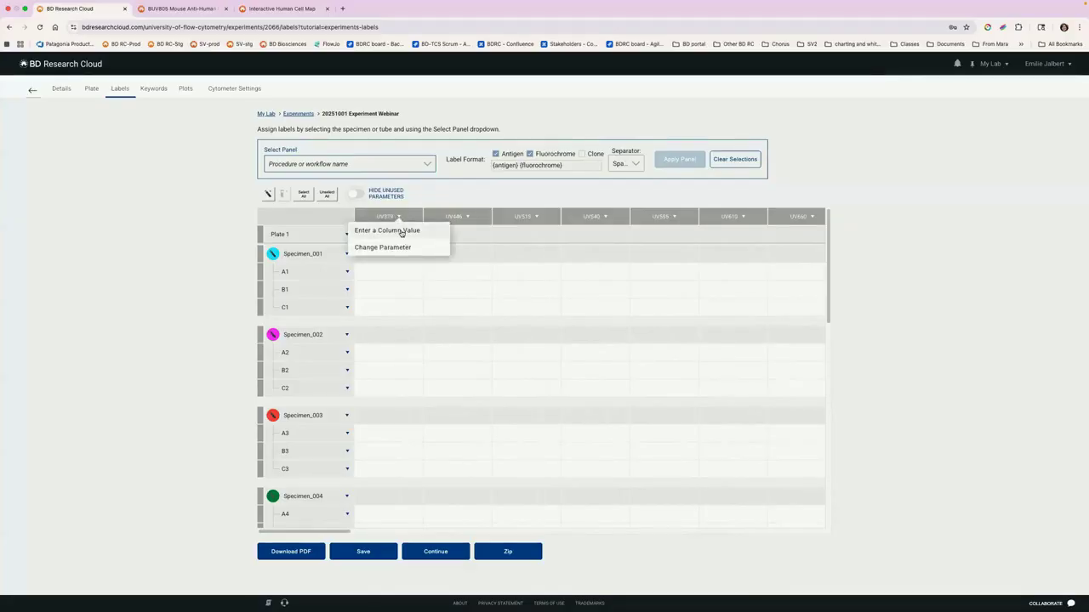
left_click(401, 231)
left_click(496, 309)
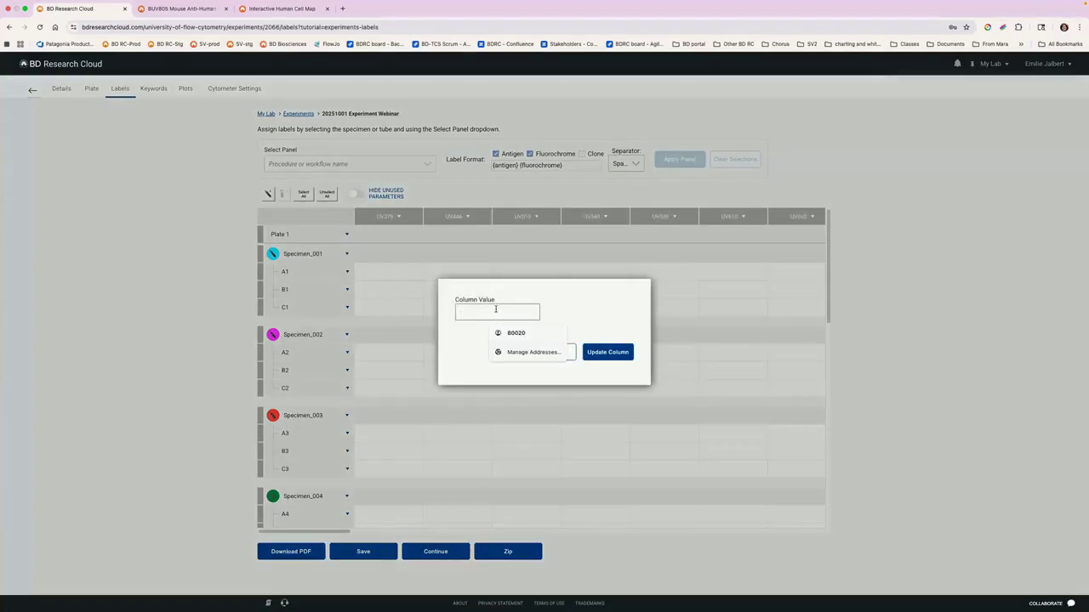
type("CD3")
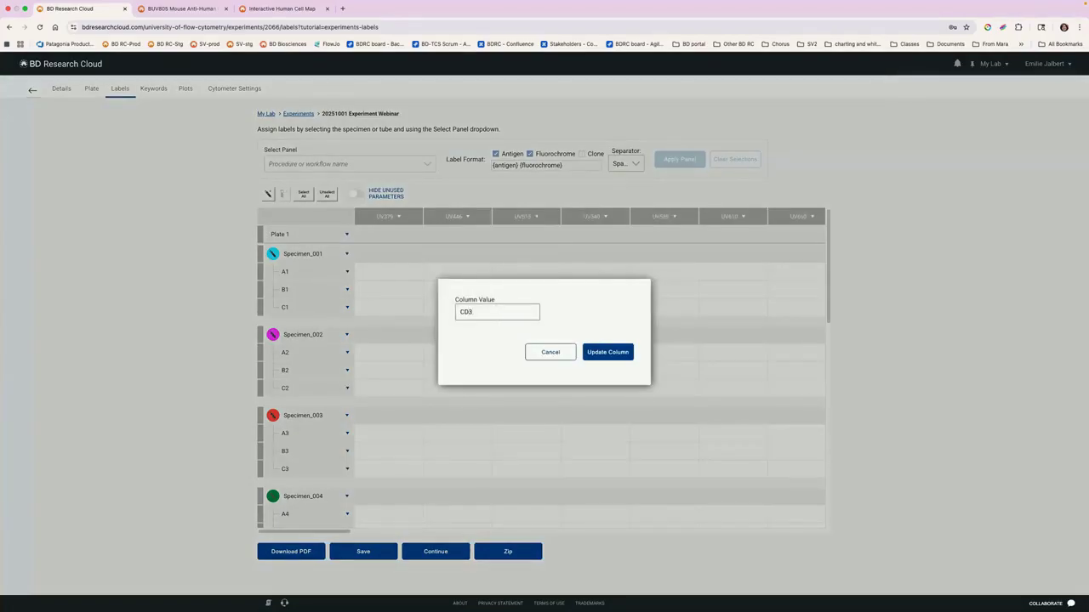
type(" BV421")
left_click(625, 352)
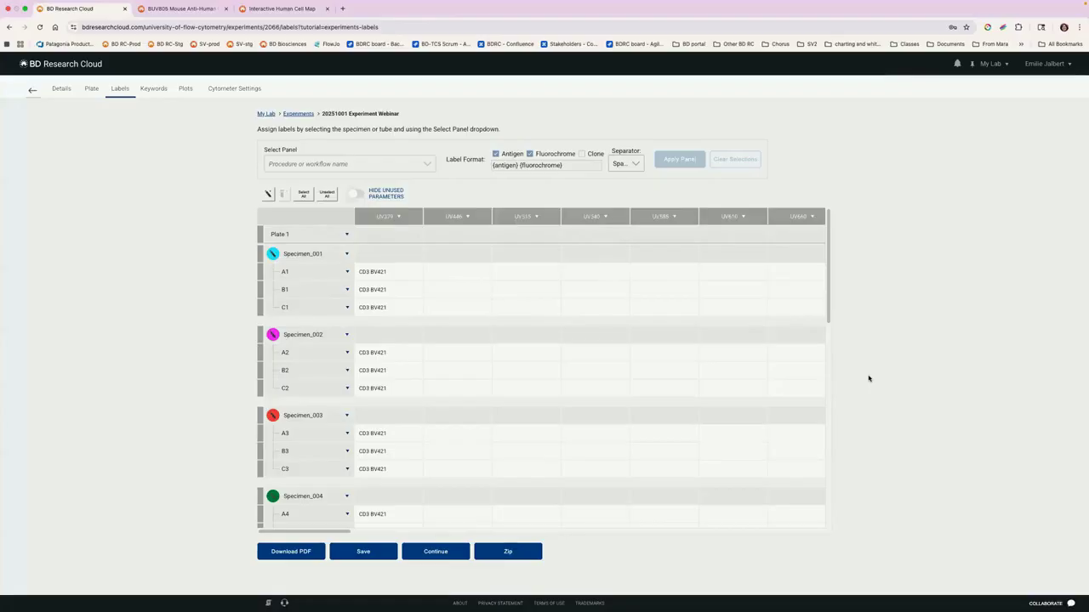
left_click(400, 217)
left_click(396, 230)
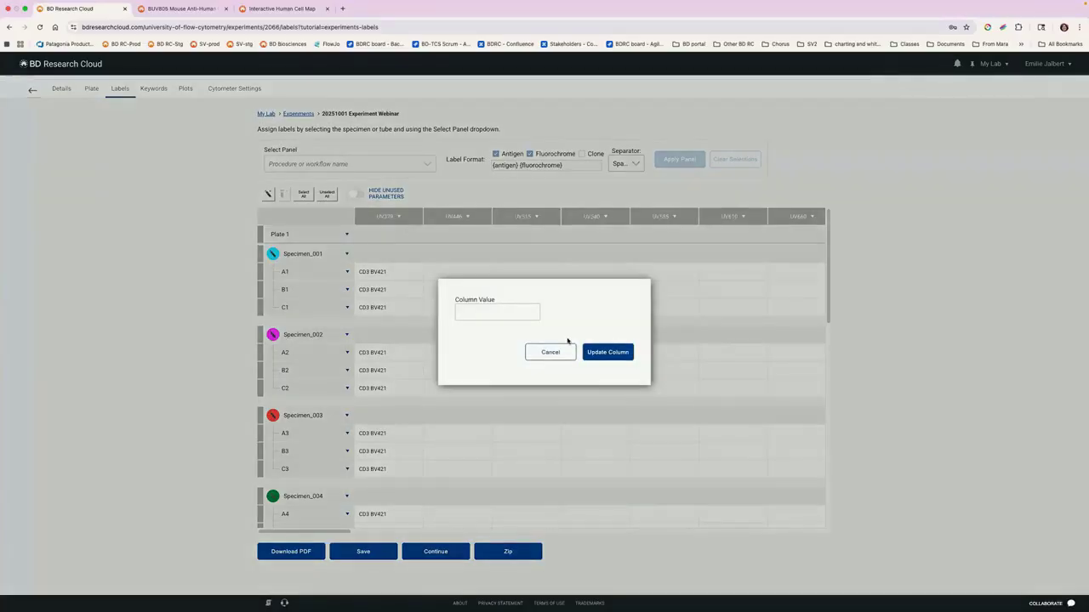
left_click(551, 353)
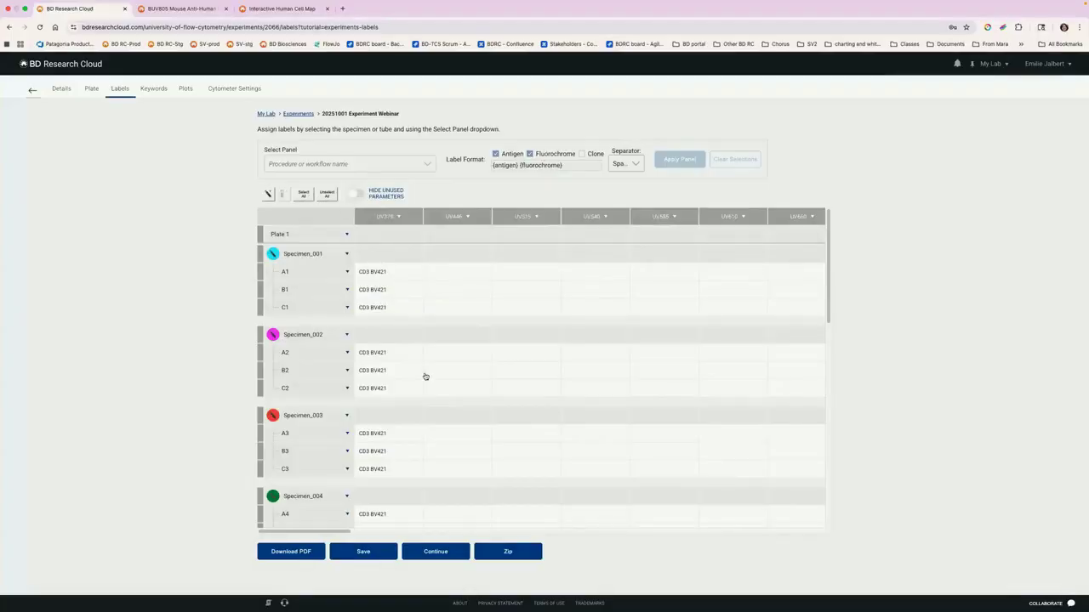
Step: Clear the labels of all wells and unselect the wells
left_click(305, 195)
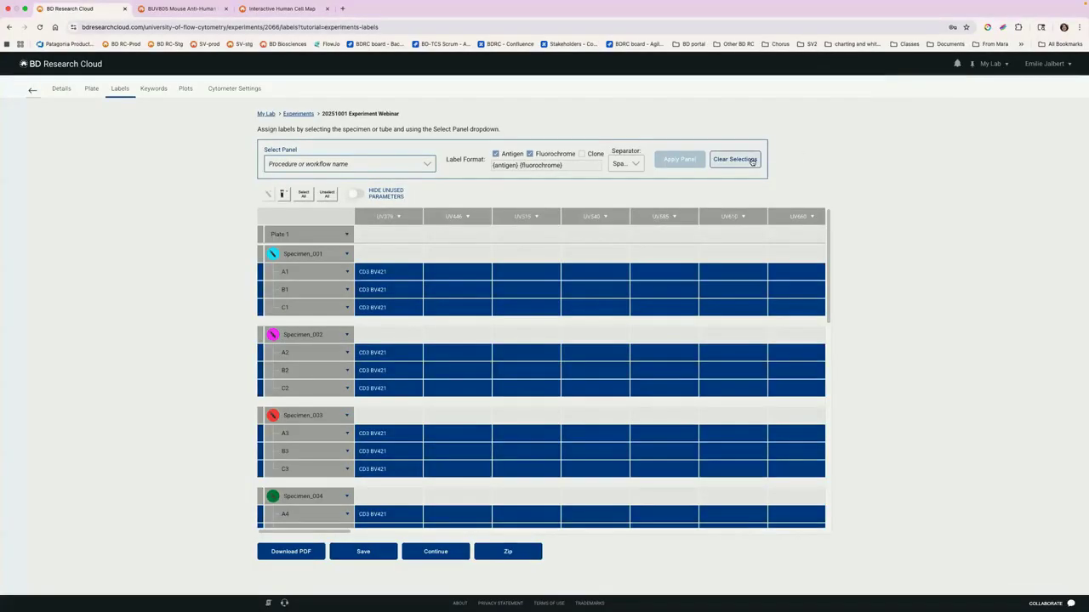
left_click(753, 161)
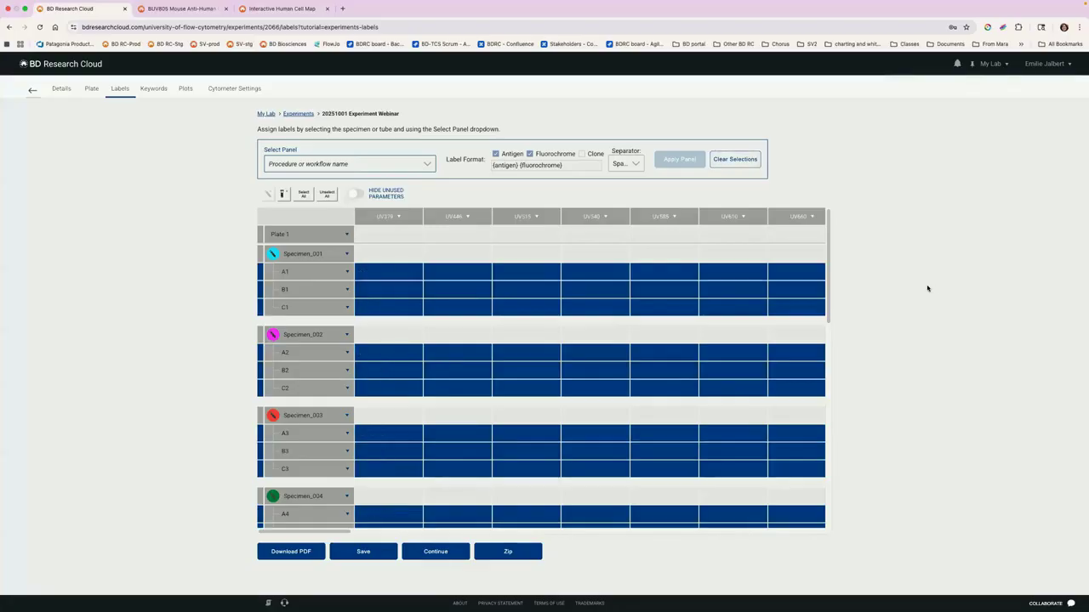
left_click(327, 195)
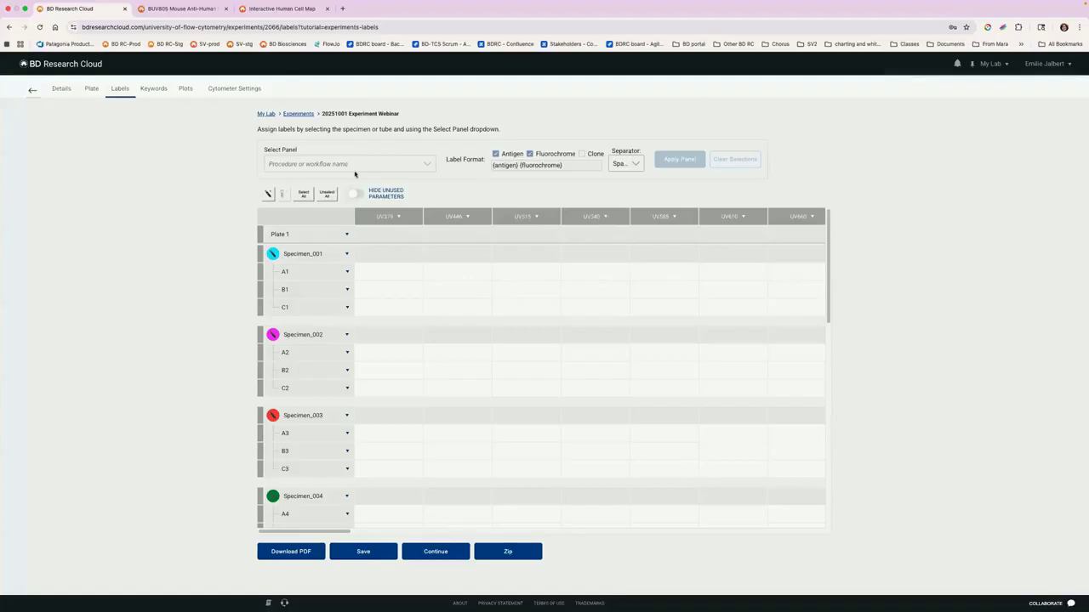
Step: Apply the 20251001 T cell webinar panel to all wells, with labels made of antigen, fluorochrome and clone
left_click(304, 194)
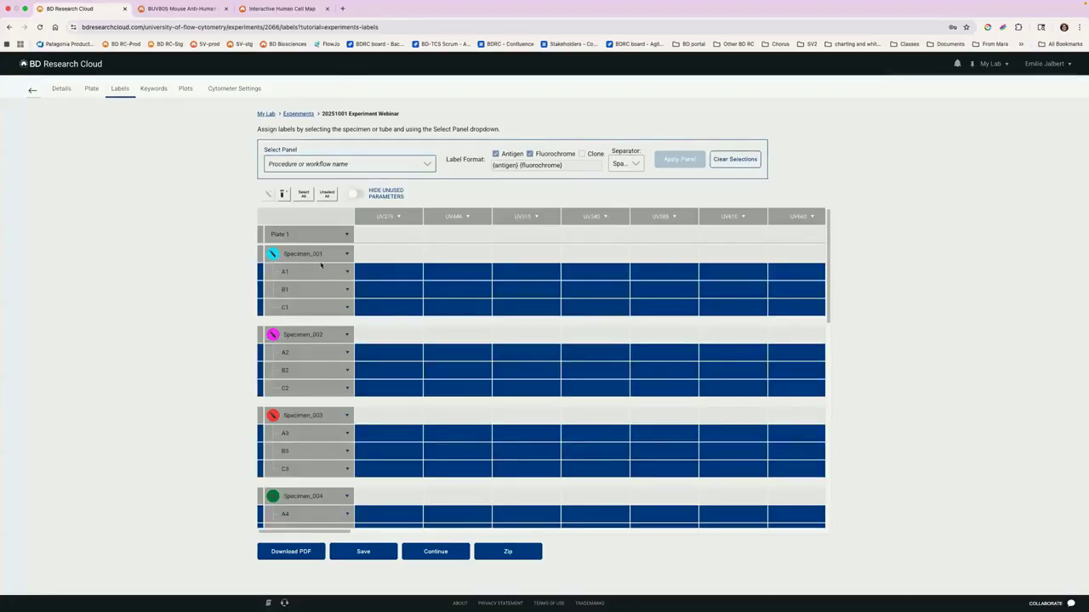
left_click(323, 164)
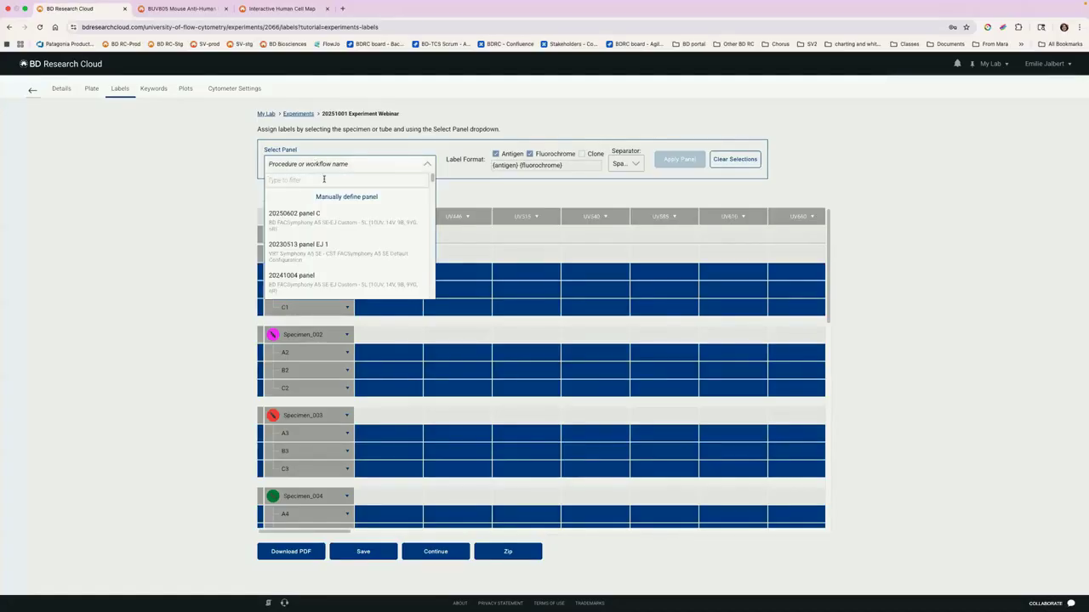
type("202510")
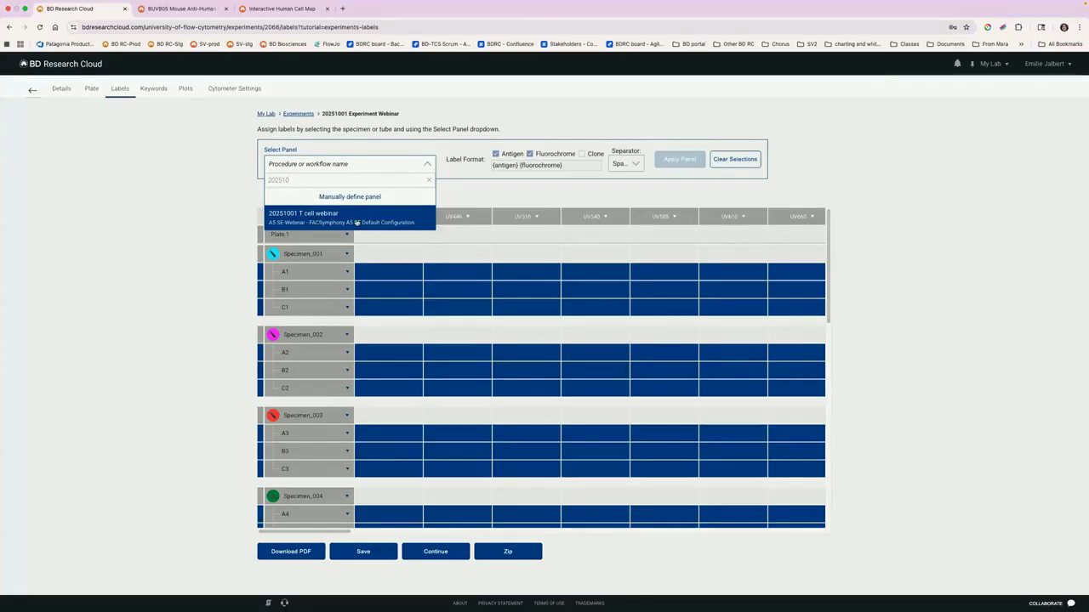
left_click(355, 222)
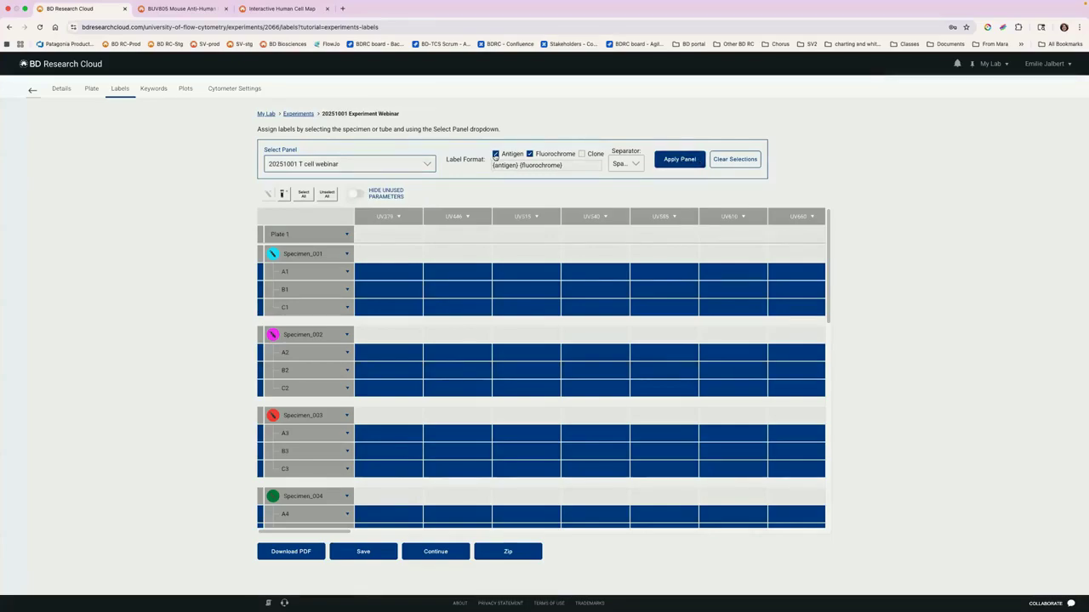
left_click(581, 155)
left_click(685, 160)
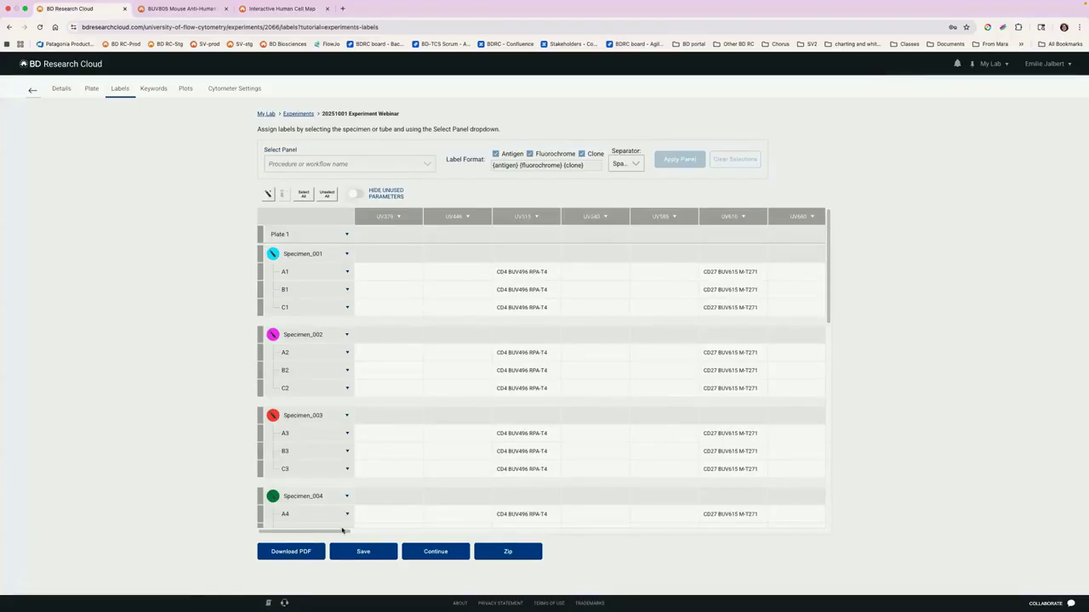
Step: Look over the applied labels across the parameters, and hide the unused parameters
scroll(502, 521, "right", 10)
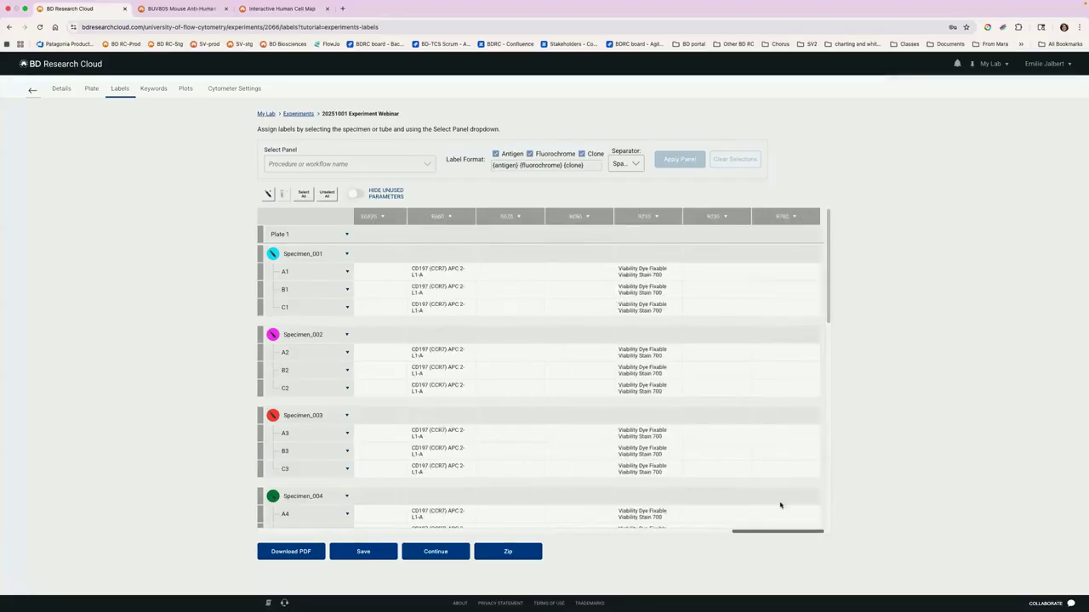
scroll(612, 517, "left", 10)
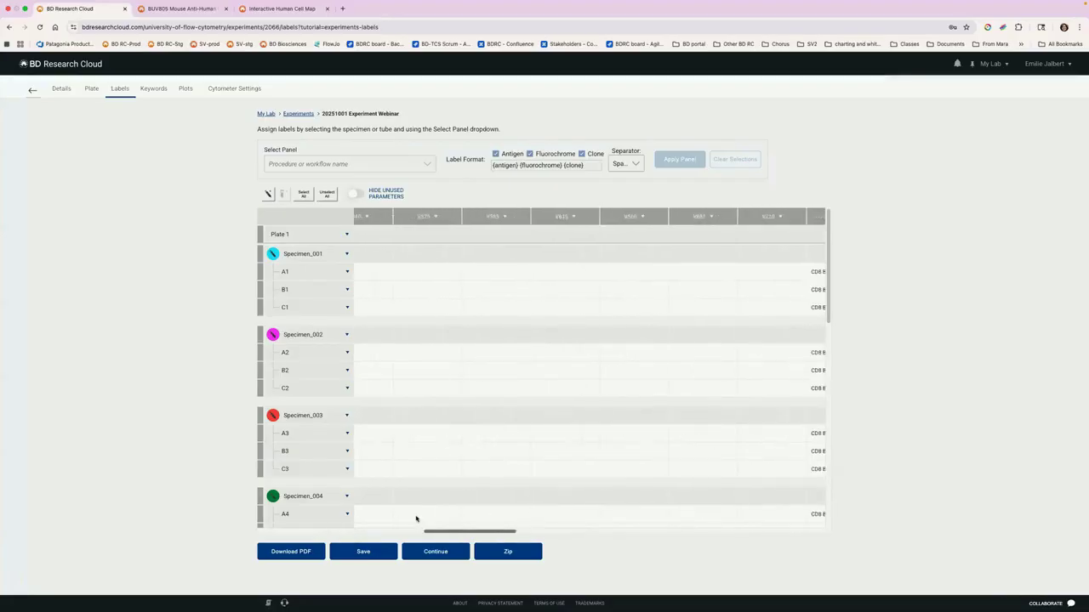
left_click(355, 195)
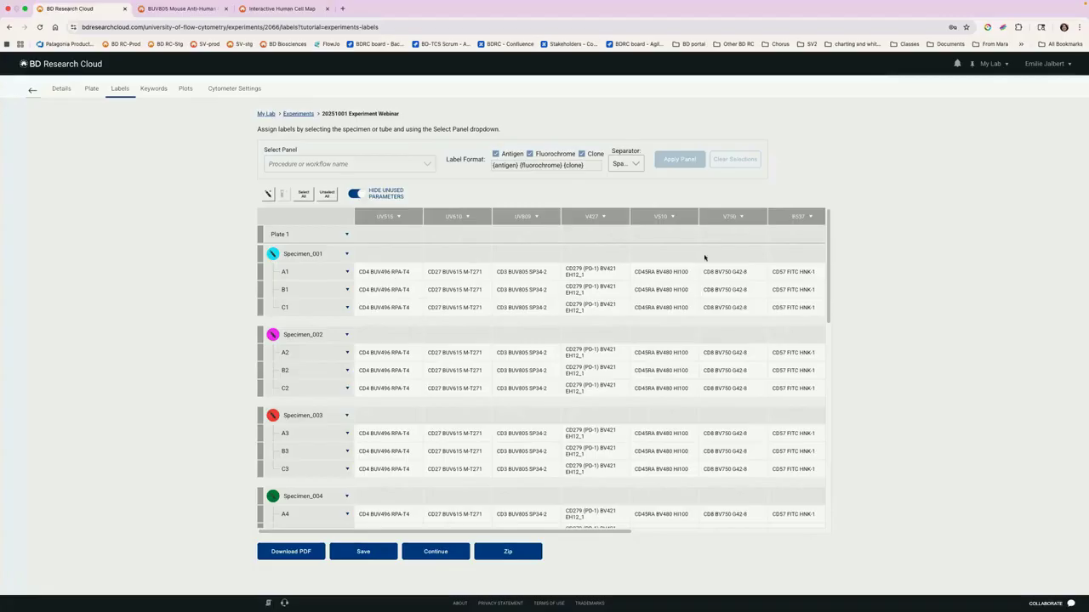
Step: Clear the labels of all wells and reapply the 20251001 T cell webinar panel with antigen, fluorochrome and clone
left_click(309, 196)
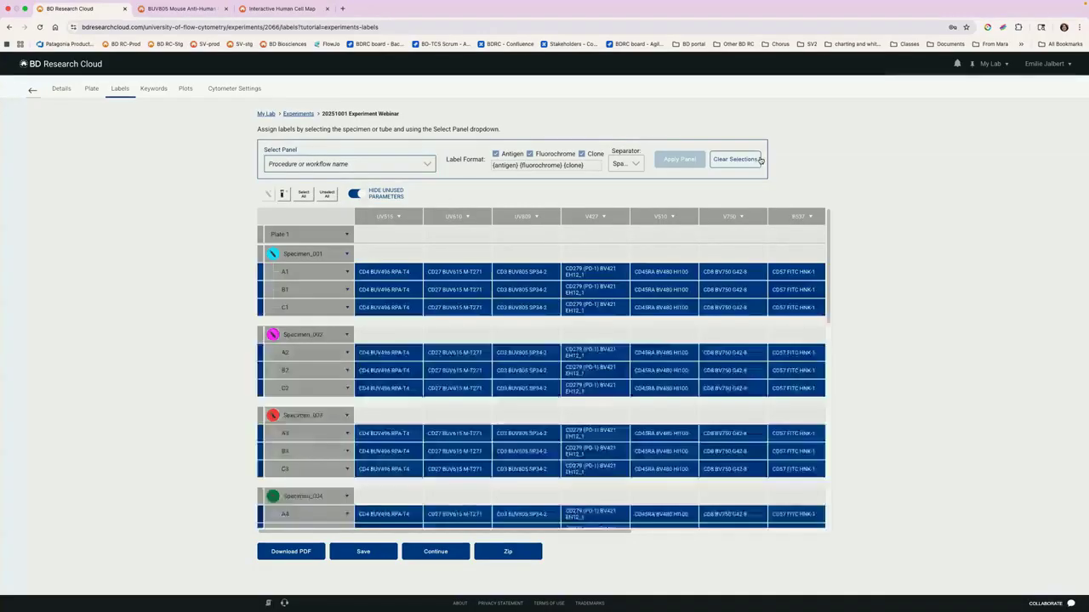
left_click(732, 162)
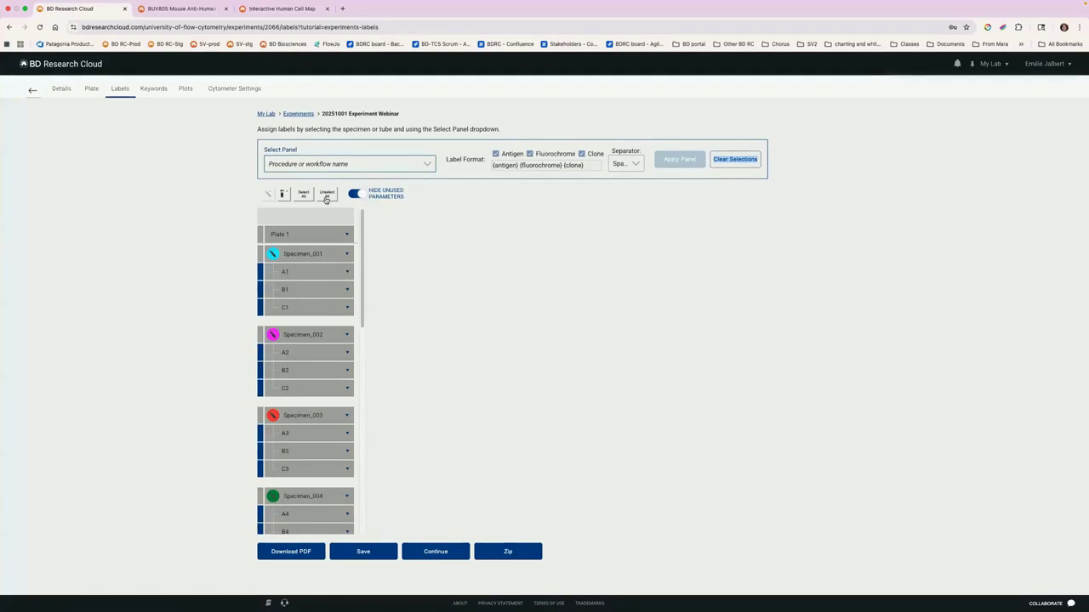
left_click(326, 194)
left_click(303, 196)
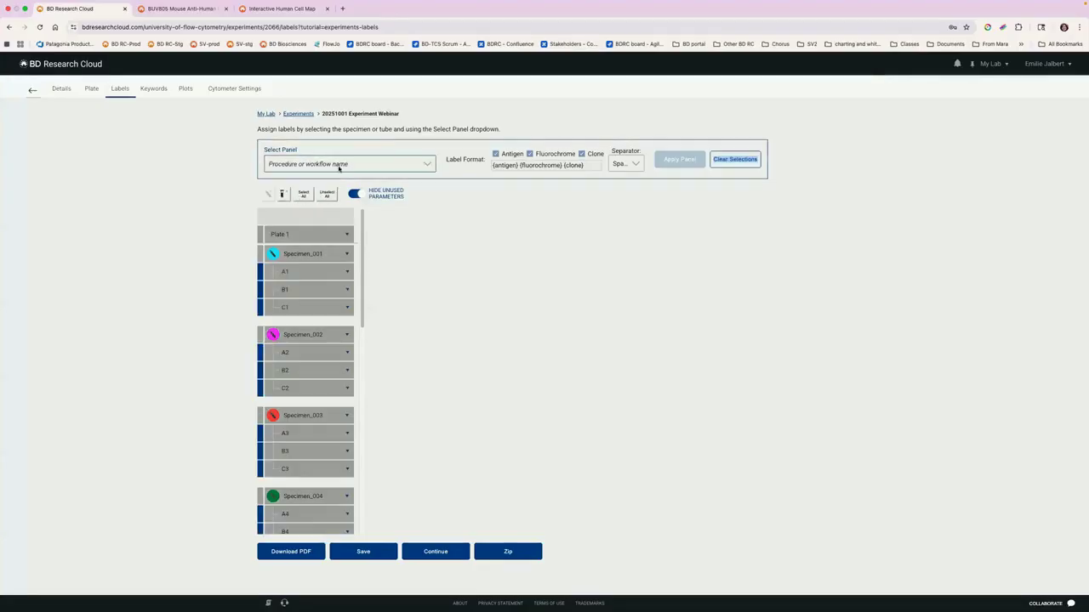
left_click(413, 169)
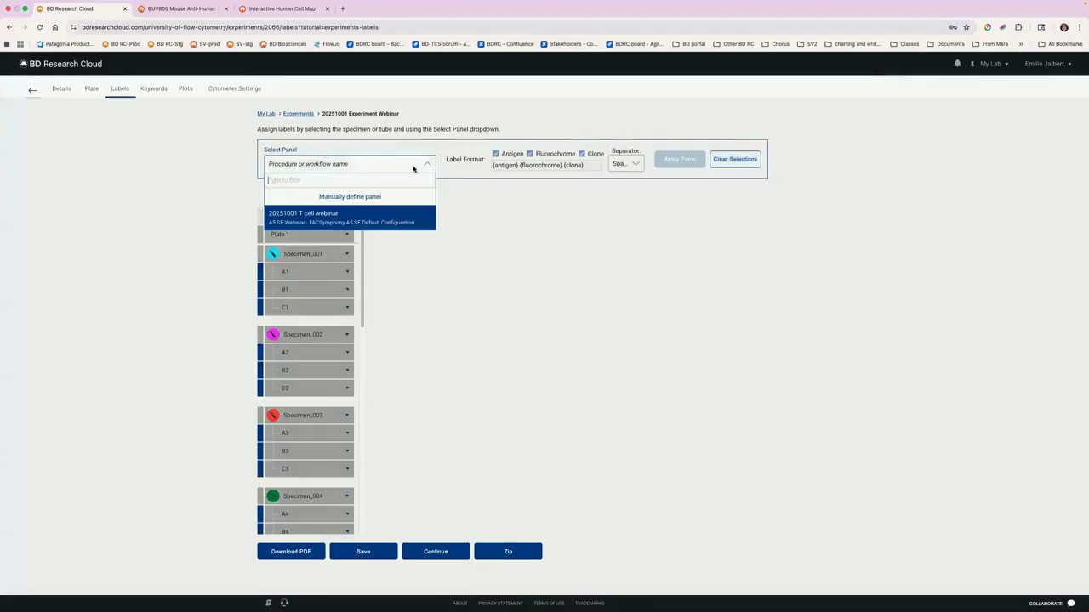
left_click(370, 223)
left_click(690, 162)
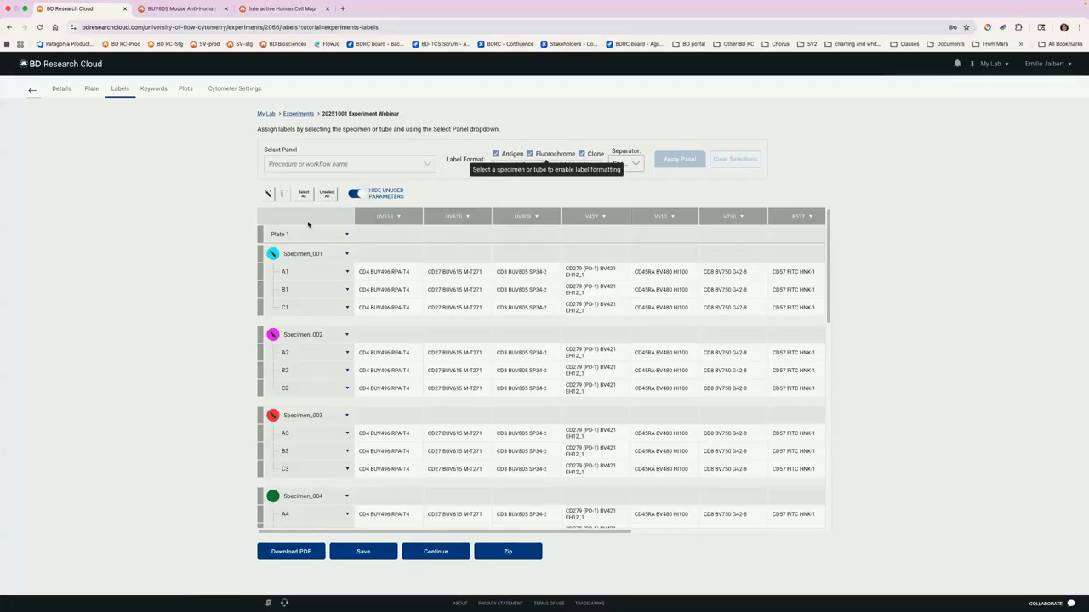
Step: Relabel all wells from the 20251001 T cell webinar panel with only antigen and fluorochrome, leaving out the clone
left_click(302, 194)
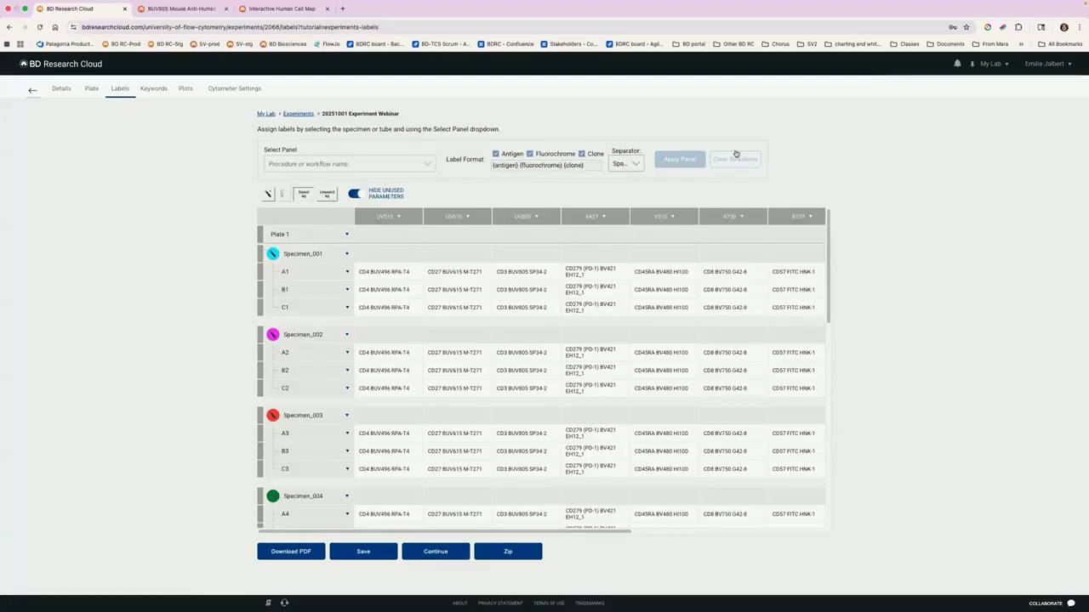
left_click(338, 164)
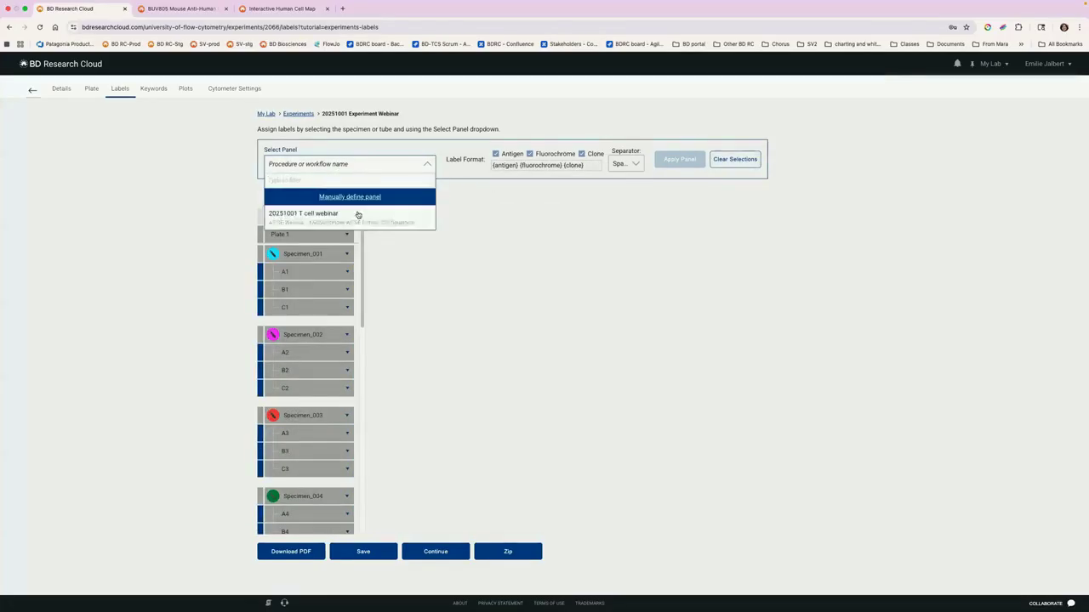
left_click(357, 214)
left_click(581, 154)
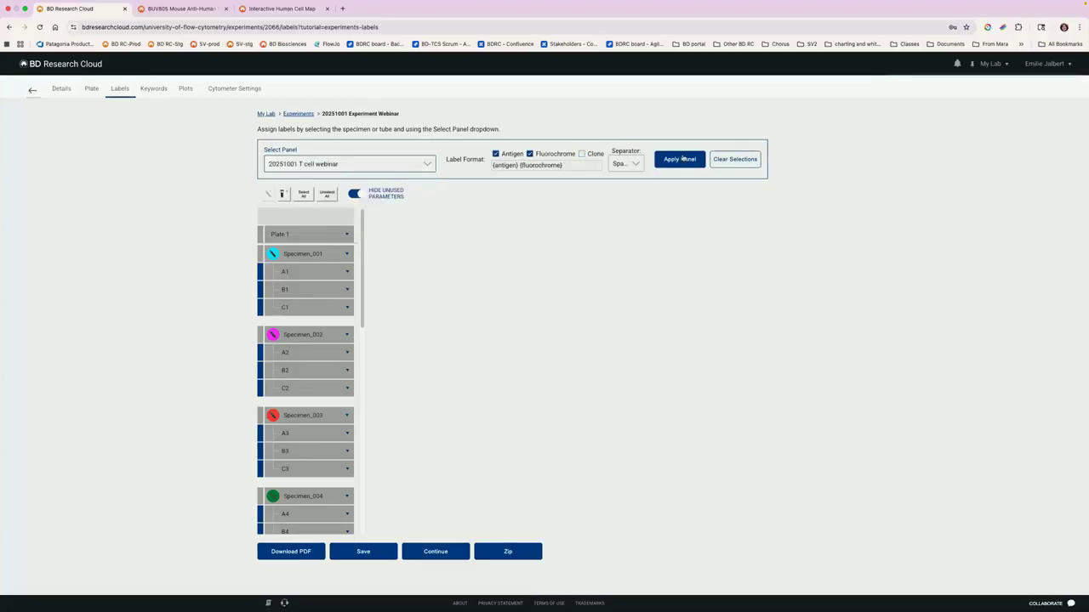
left_click(680, 159)
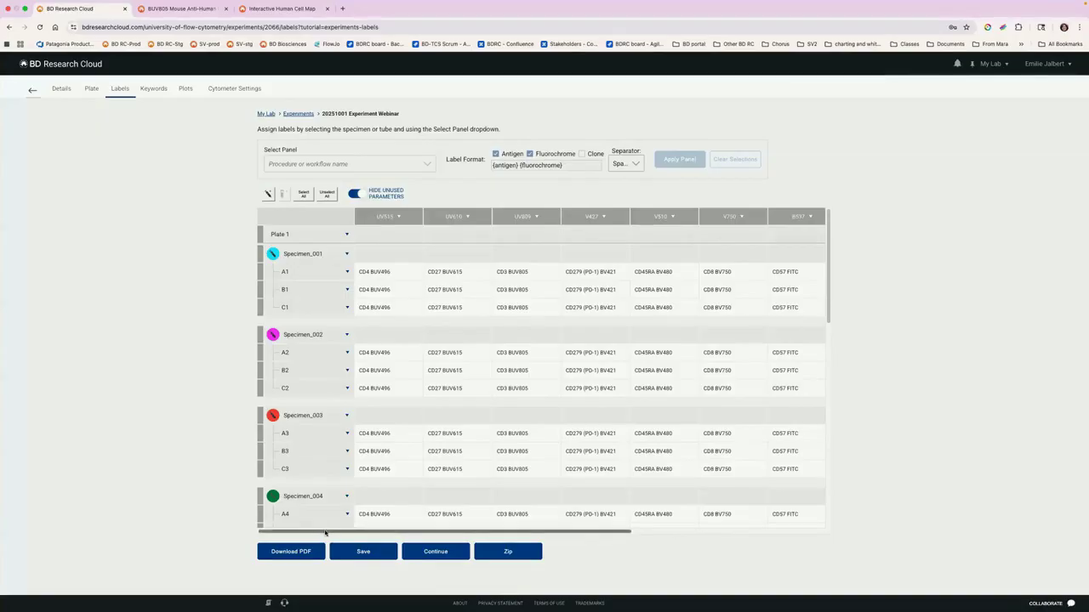
Step: Check the labels with the unused parameters temporarily shown, and continue to the experiment's keywords
left_click_drag(326, 534, 248, 516)
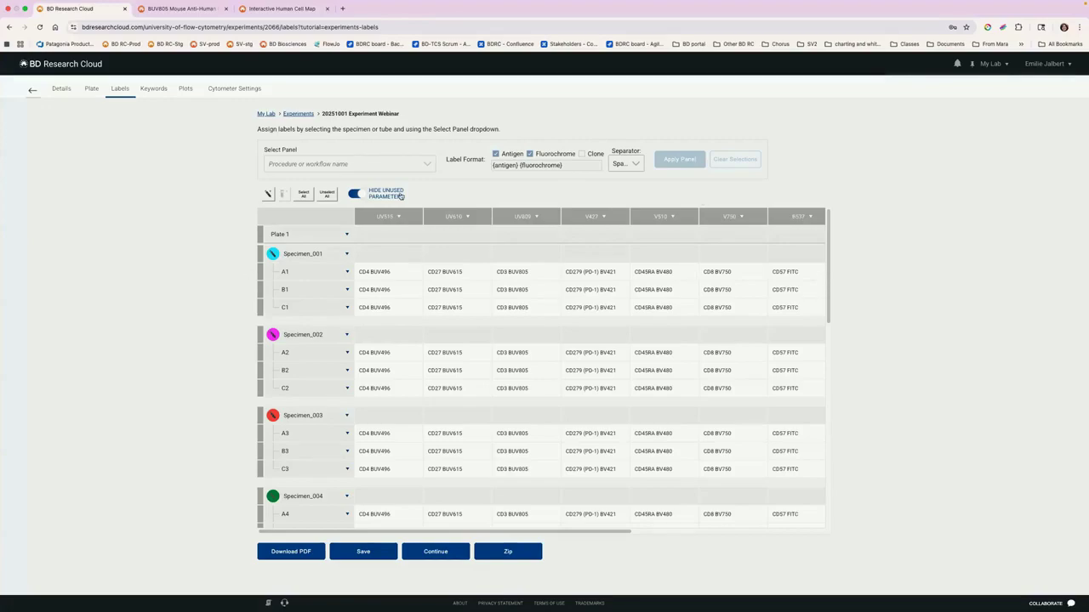
left_click(356, 196)
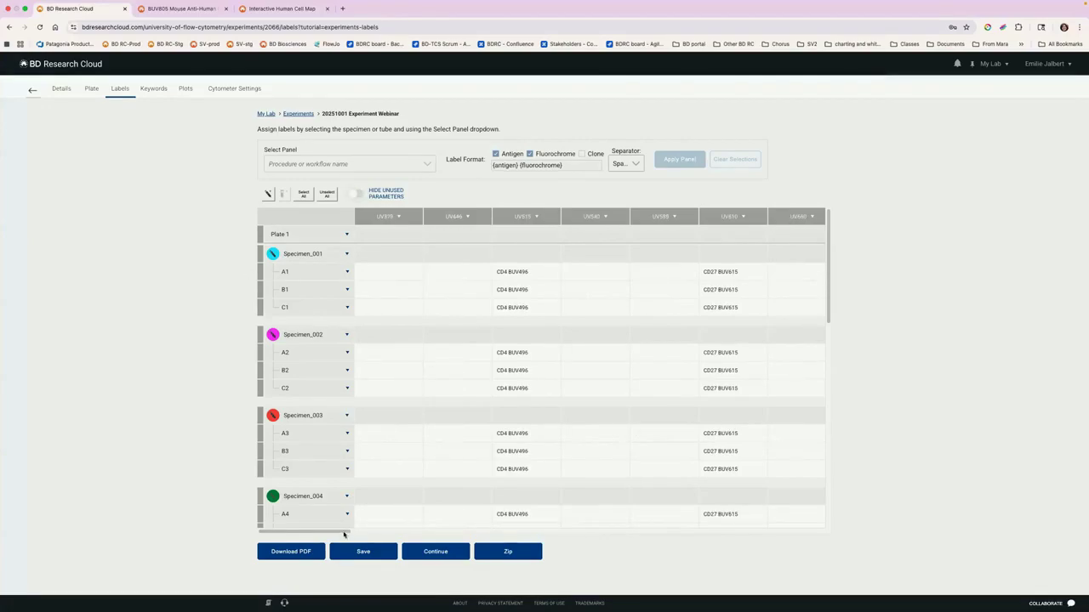
left_click_drag(344, 532, 887, 533)
left_click_drag(693, 532, 180, 540)
left_click(357, 195)
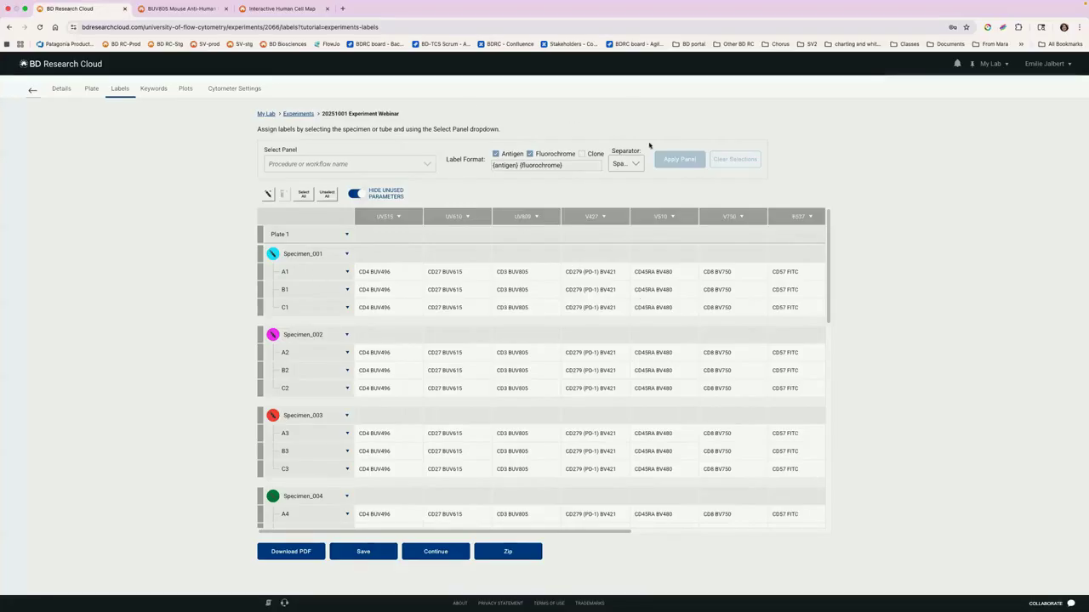
left_click(435, 552)
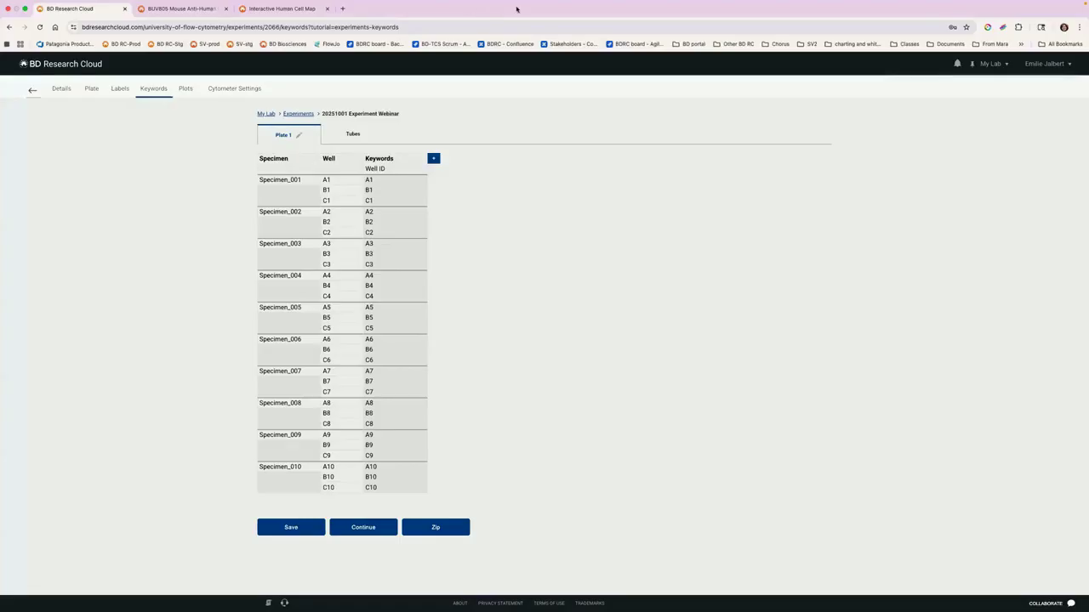
Step: Switch to the Excel workbook with the Long_PID list and zoom the sheet to 170%
left_click(25, 19)
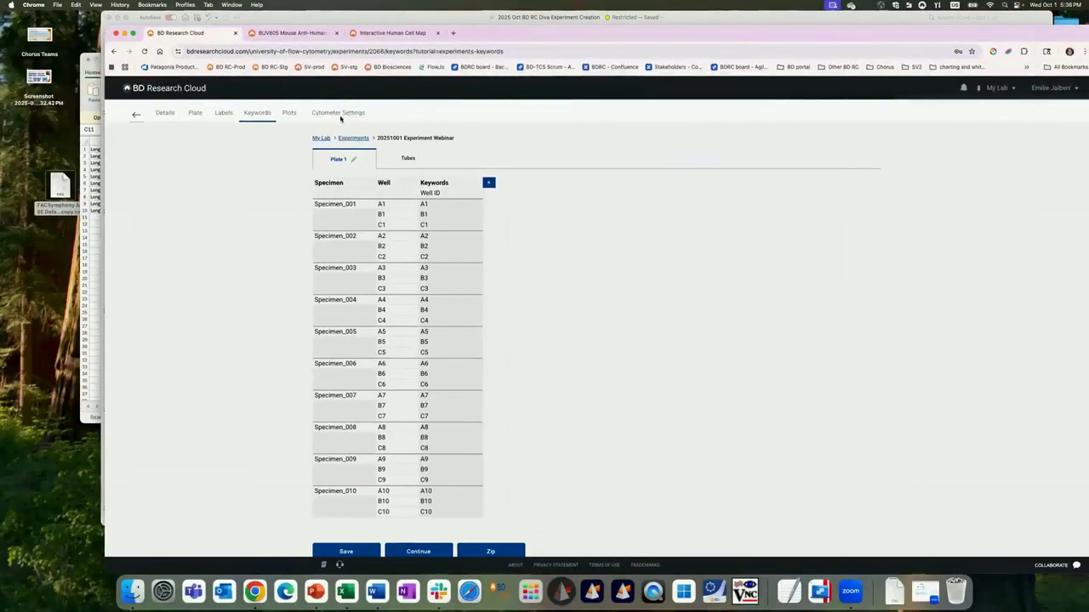
left_click(93, 252)
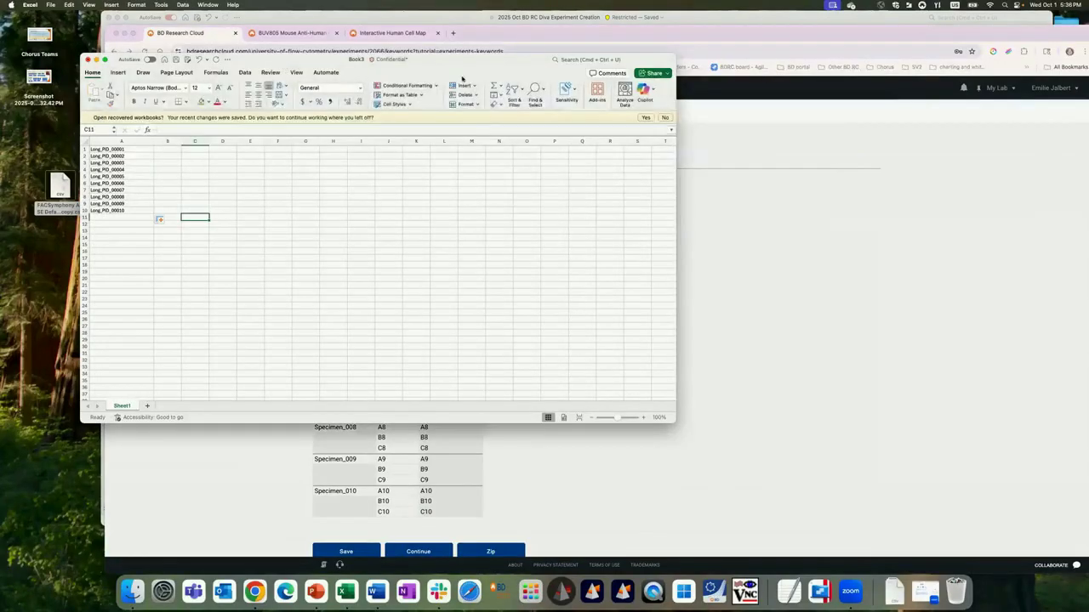
left_click_drag(528, 60, 679, 75)
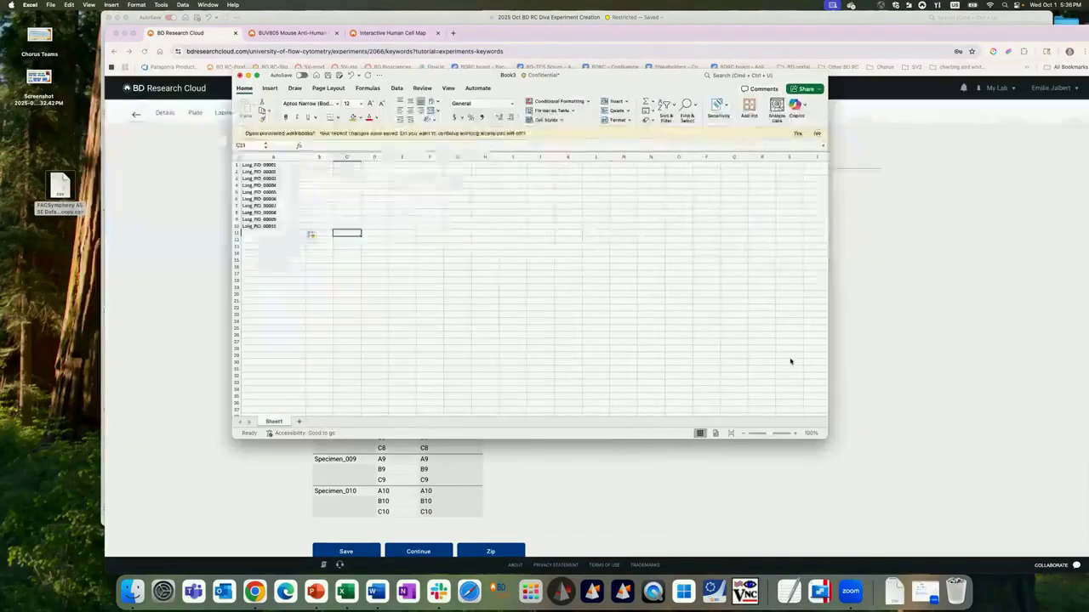
left_click(797, 435)
left_click(797, 434)
left_click(796, 434)
left_click(796, 435)
left_click(797, 434)
left_click(797, 434)
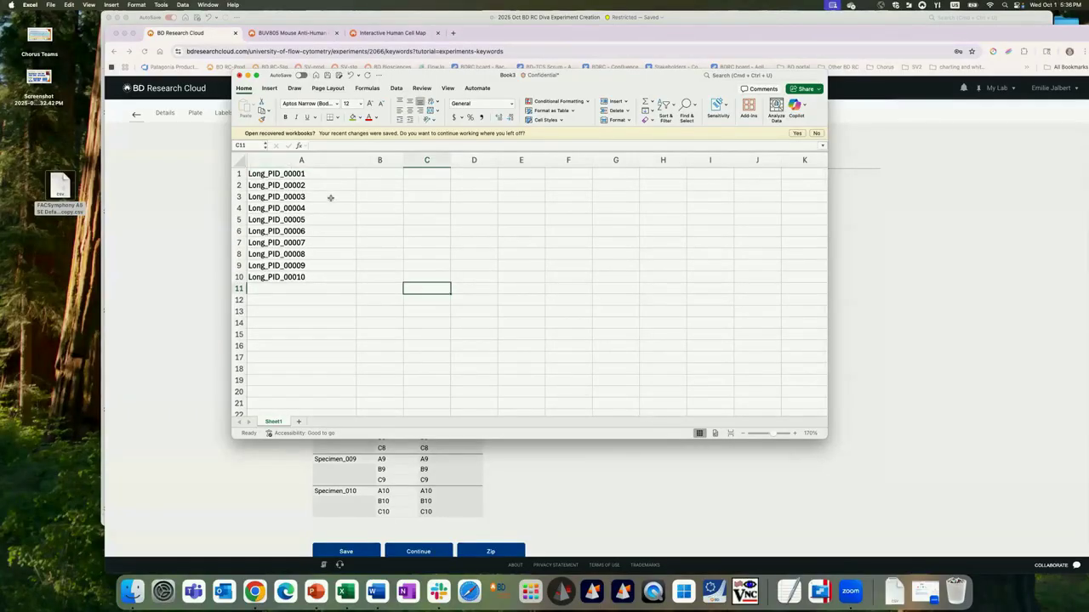
Step: Copy the ten Long_PID names from the Excel workbook and paste them as the Plate 1 specimen names in BD Research Cloud
left_click_drag(323, 173, 311, 271)
key("super+c")
left_click(178, 232)
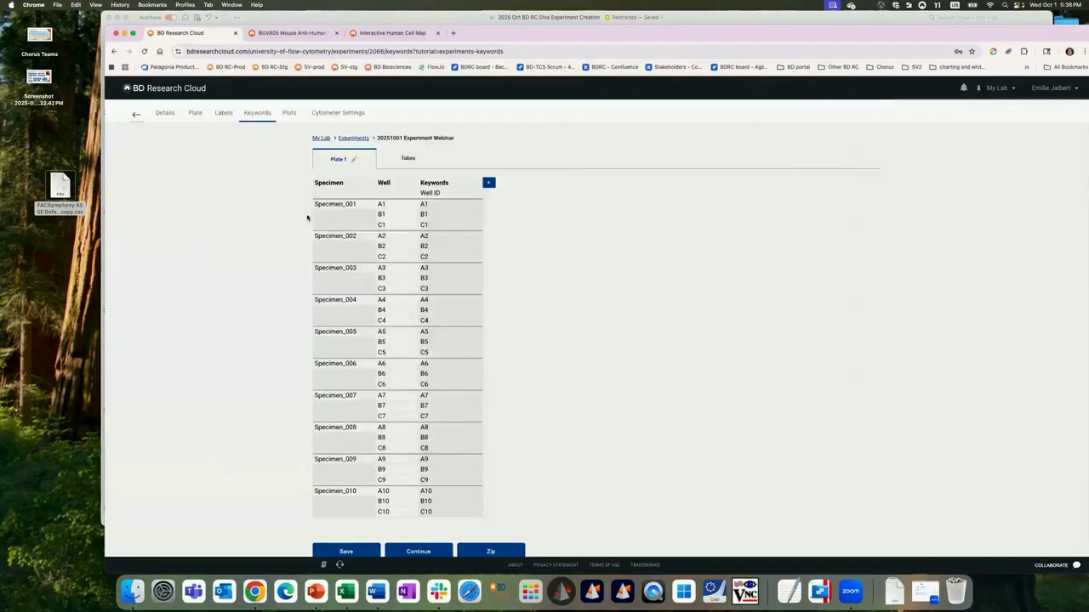
left_click(331, 206)
key("super+v")
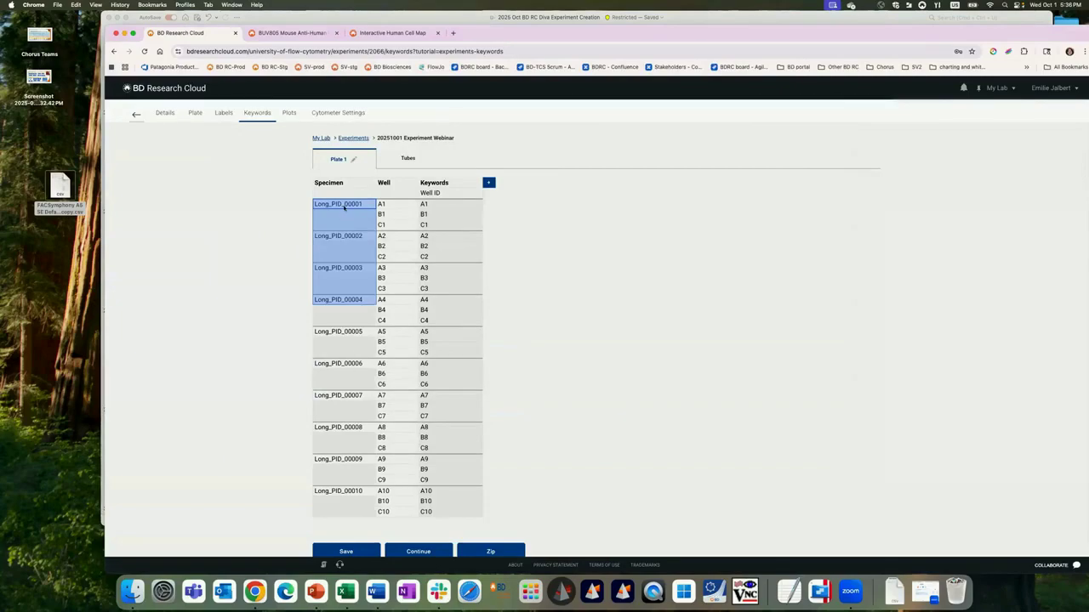
left_click(347, 364)
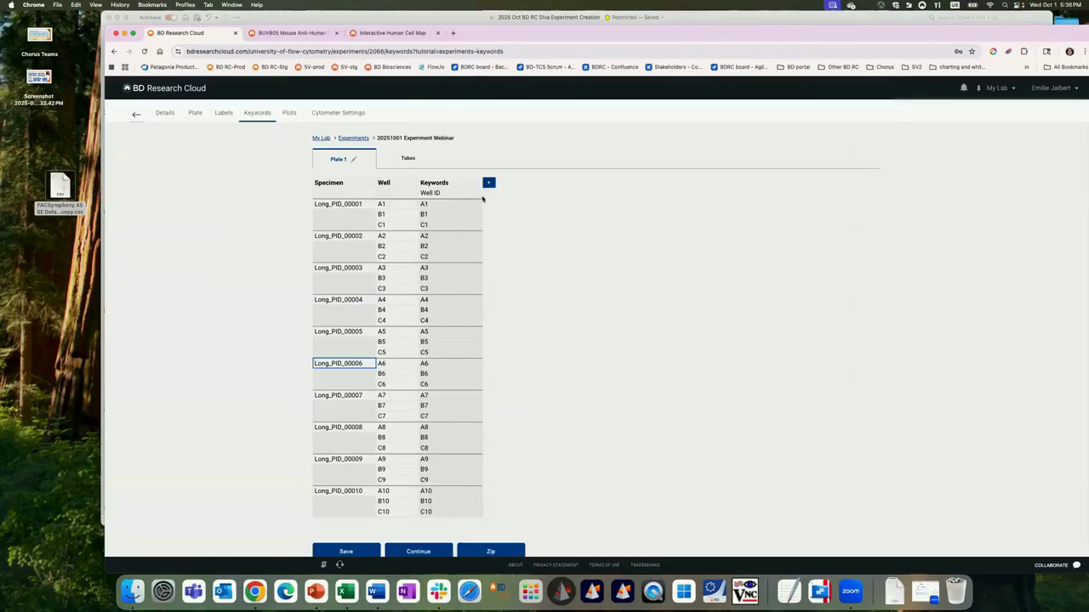
Step: Add two keyword columns to Plate 1 and name them Stim and Age
left_click(489, 184)
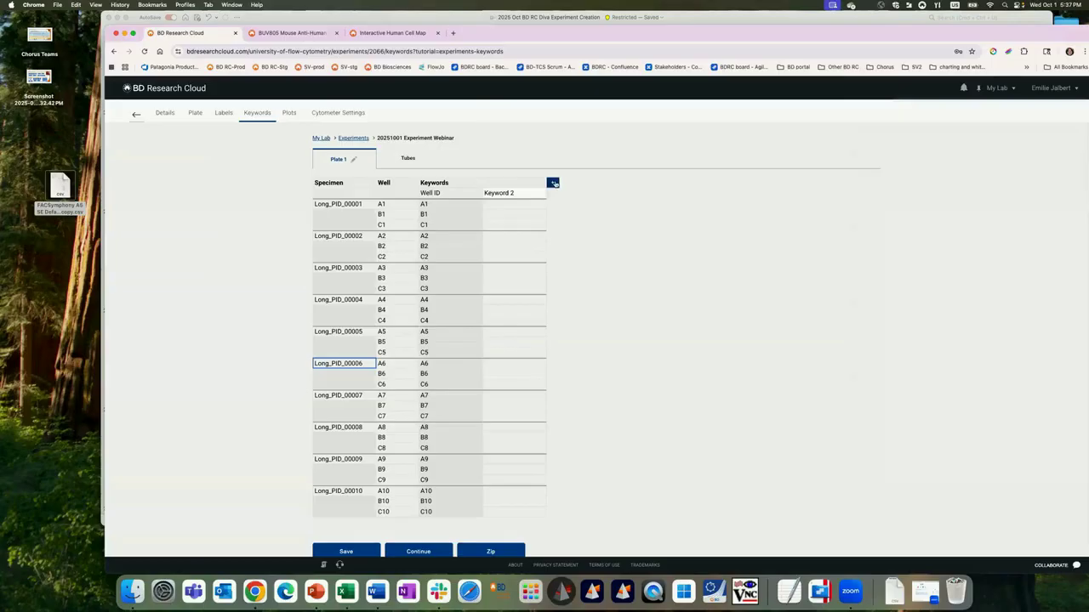
left_click(552, 183)
double_click(523, 193)
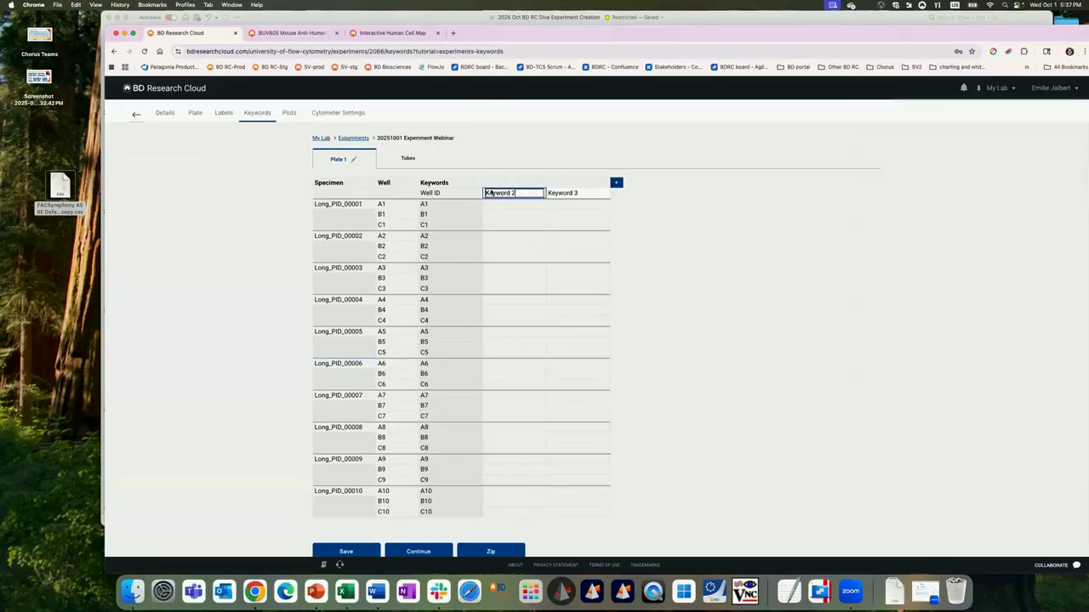
left_click_drag(518, 193, 479, 193)
type("Stim")
left_click(593, 193)
double_click(593, 193)
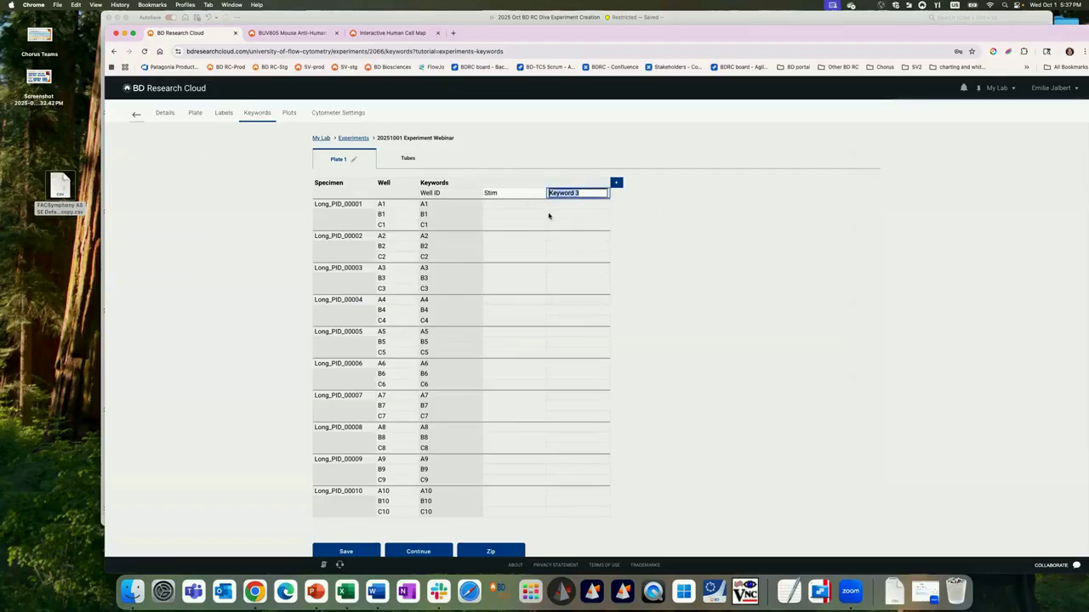
type("Age")
key("Return")
Step: Enter the Stim values NS, Stim and POS for wells A1, B1 and C1
left_click(501, 205)
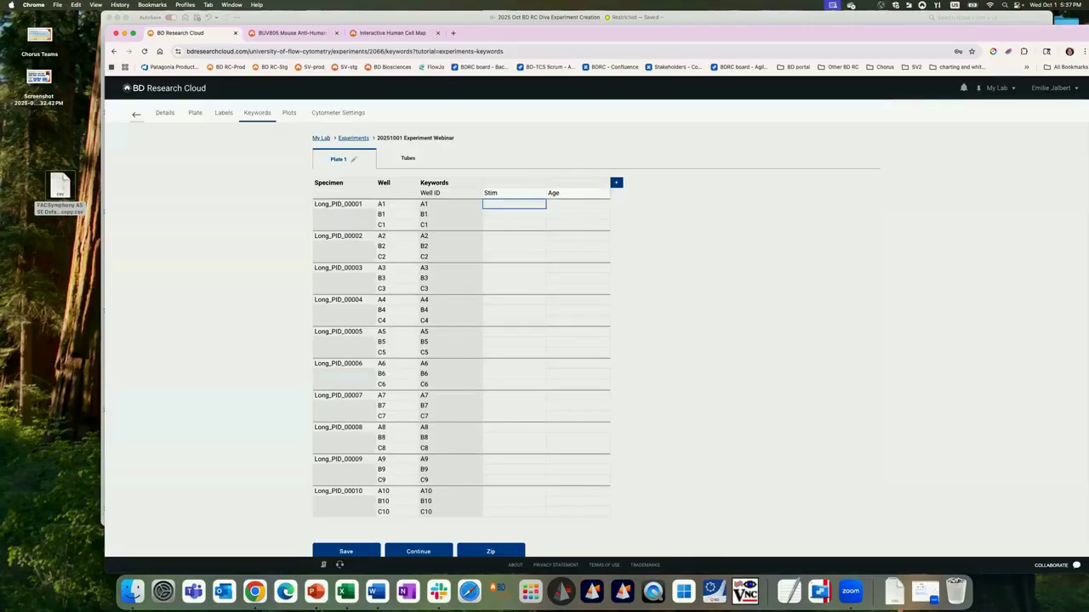
type("NS")
key("Return")
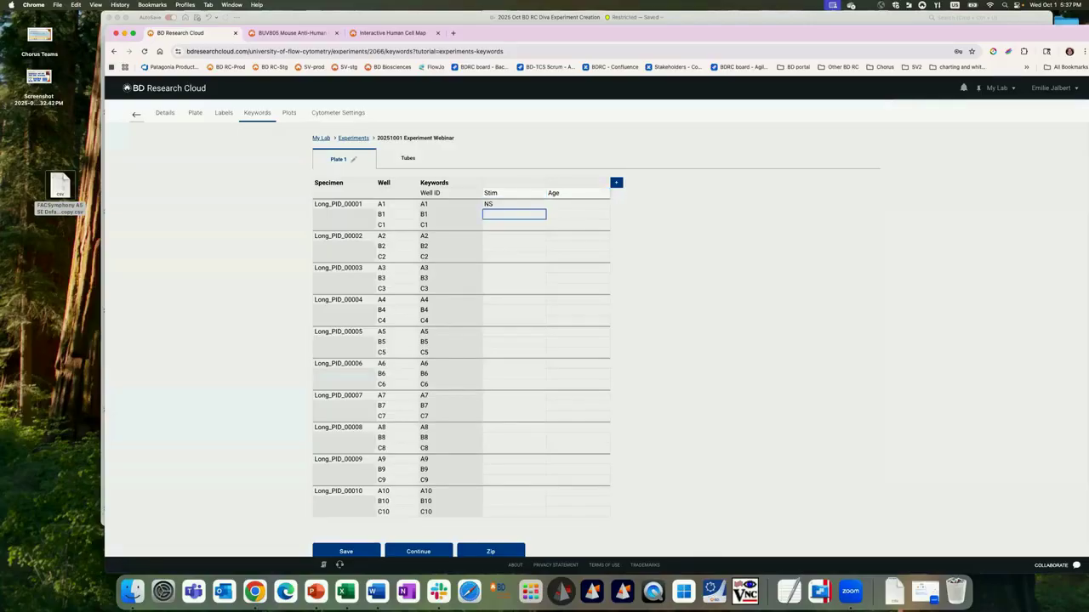
type("Stim")
key("Return")
type("POS")
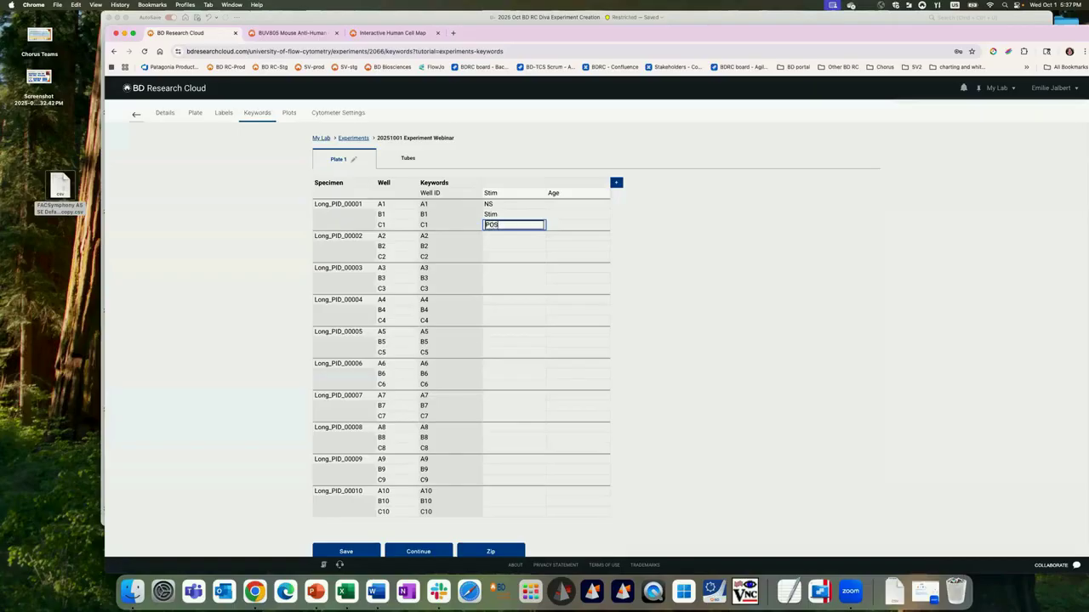
key("Return")
Step: Copy the NS, Stim and POS values of the first specimen to the wells of the second, third and fourth specimens
left_click_drag(504, 205, 505, 228)
key("super+c")
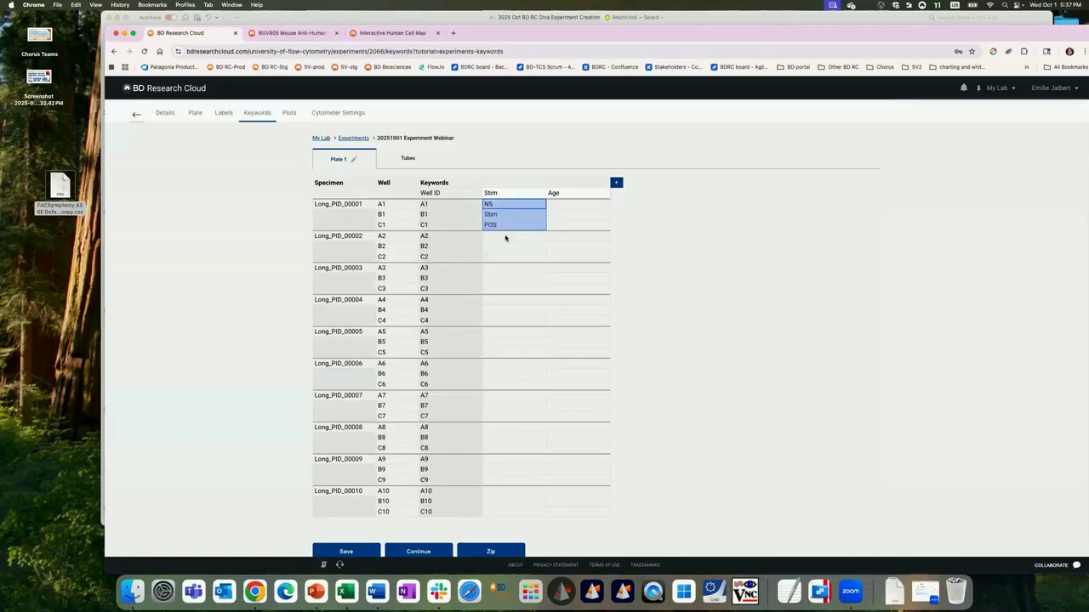
left_click(506, 237)
key("super+v")
left_click(515, 271)
key("super+v")
left_click(512, 302)
key("super+v")
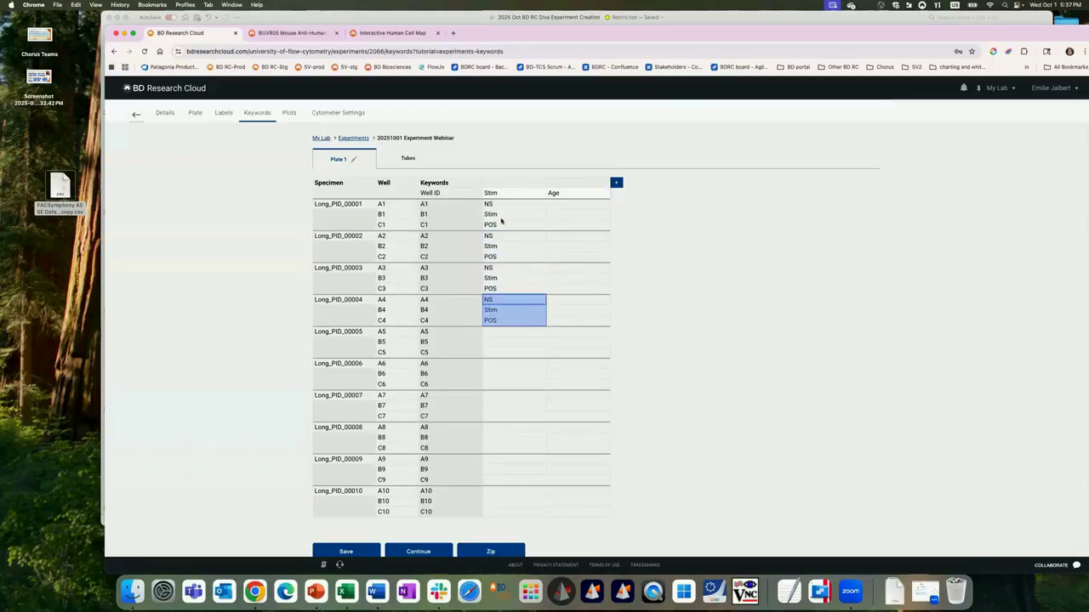
Step: Fill the Stim keyword of the fifth to tenth specimens with the same NS, Stim and POS pattern
left_click_drag(505, 206, 507, 323)
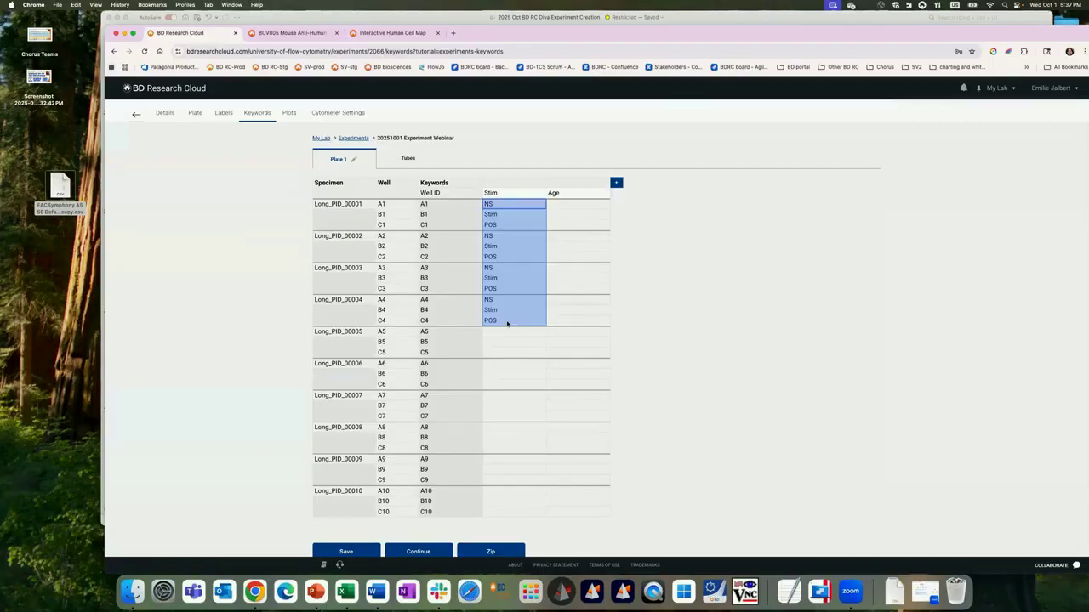
left_click(507, 334)
key("super+v")
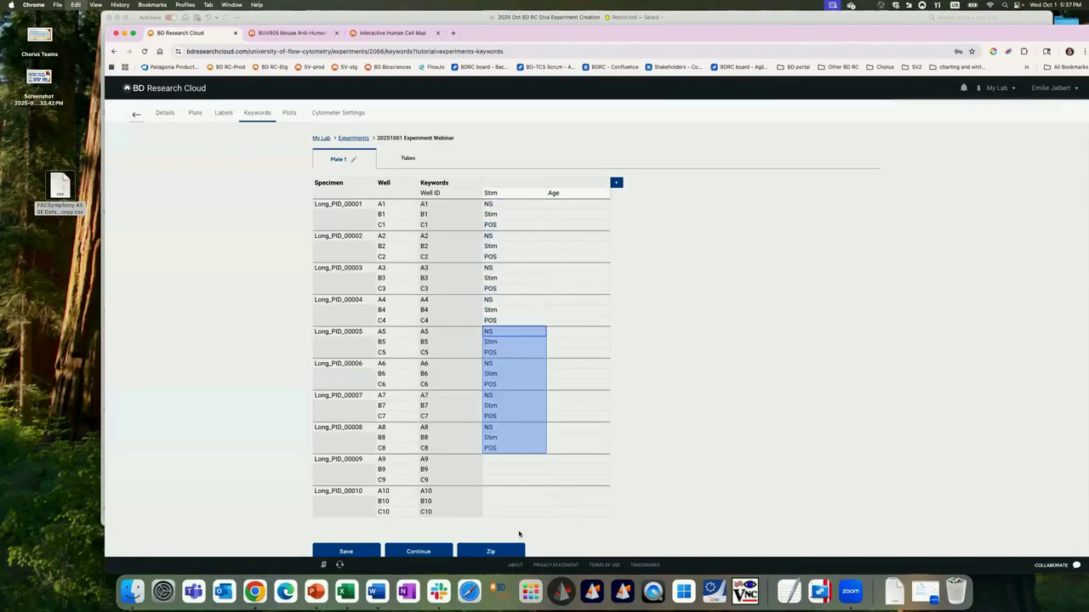
left_click(524, 456)
left_click_drag(519, 428, 518, 448)
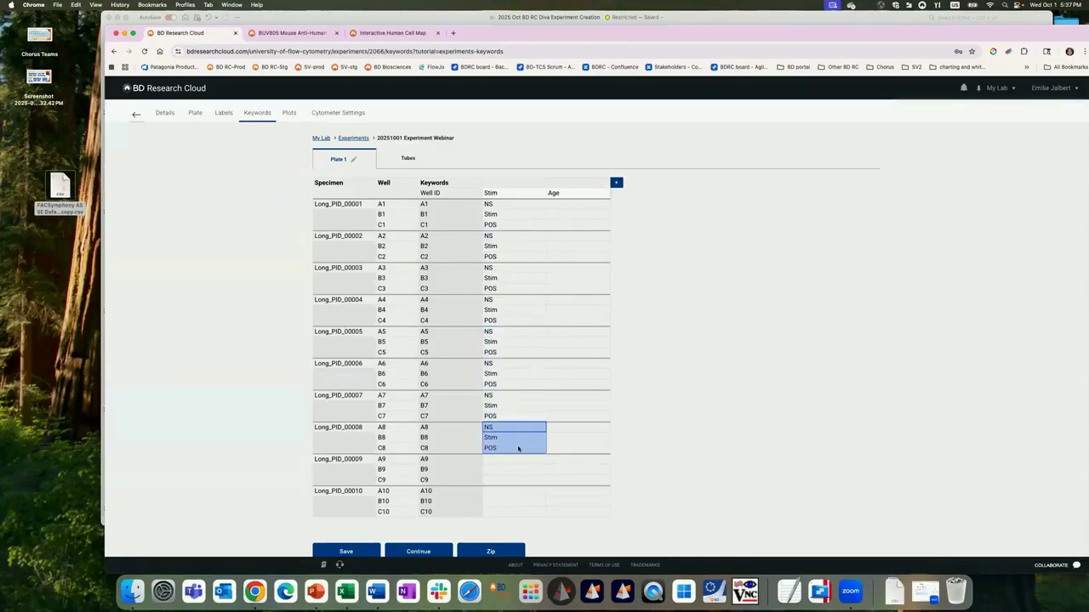
key("super+c")
left_click(512, 462)
key("super+v")
left_click(510, 493)
key("super+v")
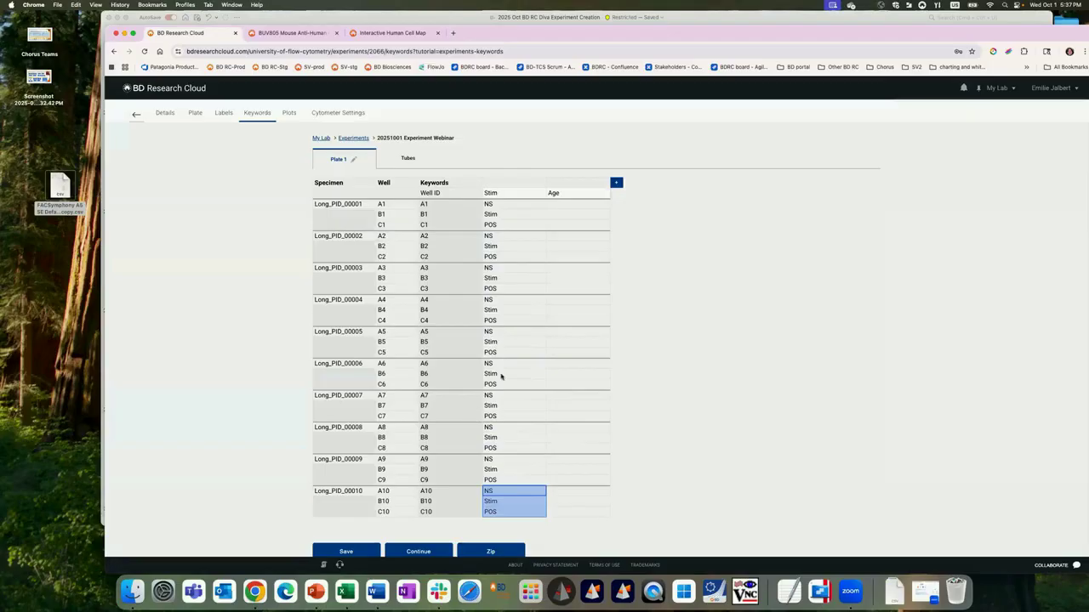
left_click(513, 337)
Step: Set the Age keyword to 2 for wells A1 to C1 and to 4 for wells A2 to C2
left_click(606, 206)
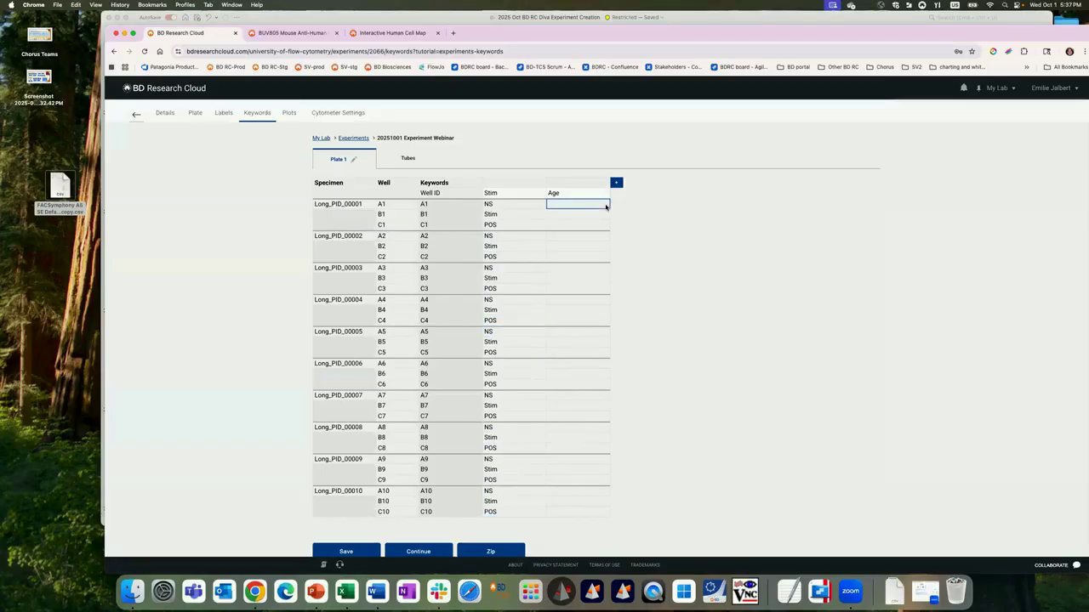
type("2")
key("Return")
type("22")
key("Return")
type("2")
key("Return")
type("4")
key("Return")
type("4")
key("Return")
type("4")
key("Return")
left_click_drag(673, 30, 712, 29)
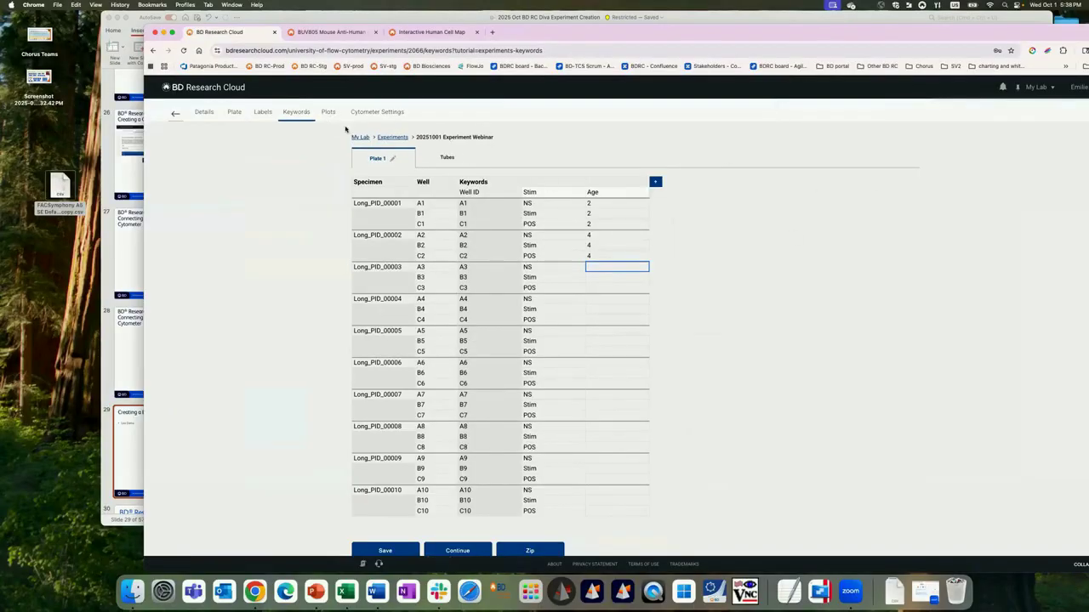
Step: Check the Tubes keywords, and continue from the Plate 1 keywords to the experiment's plots
left_click(448, 160)
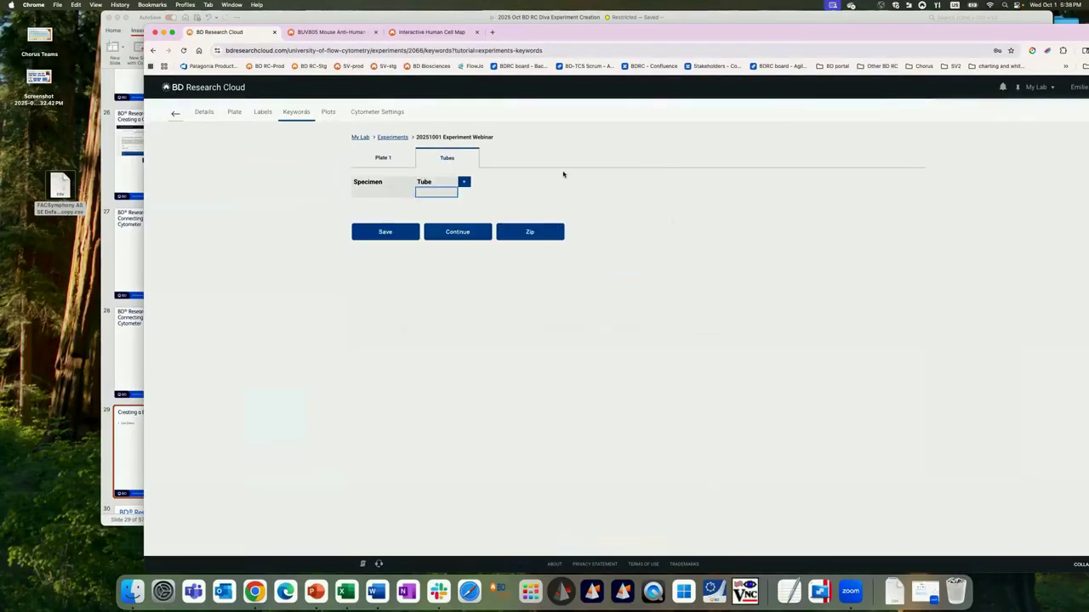
left_click(381, 157)
scroll(586, 238, "down", 1)
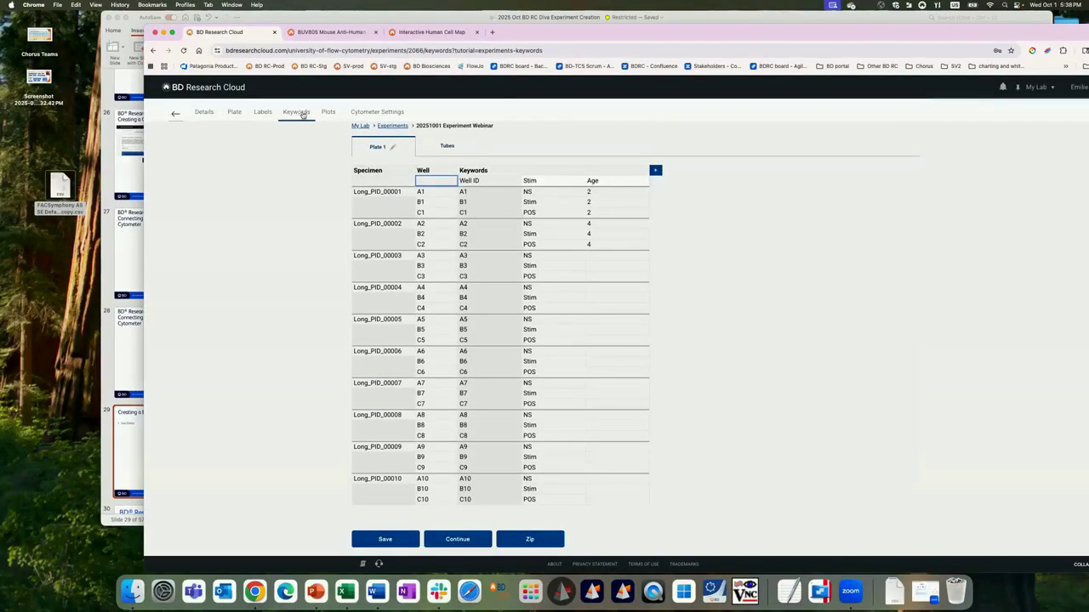
left_click(471, 539)
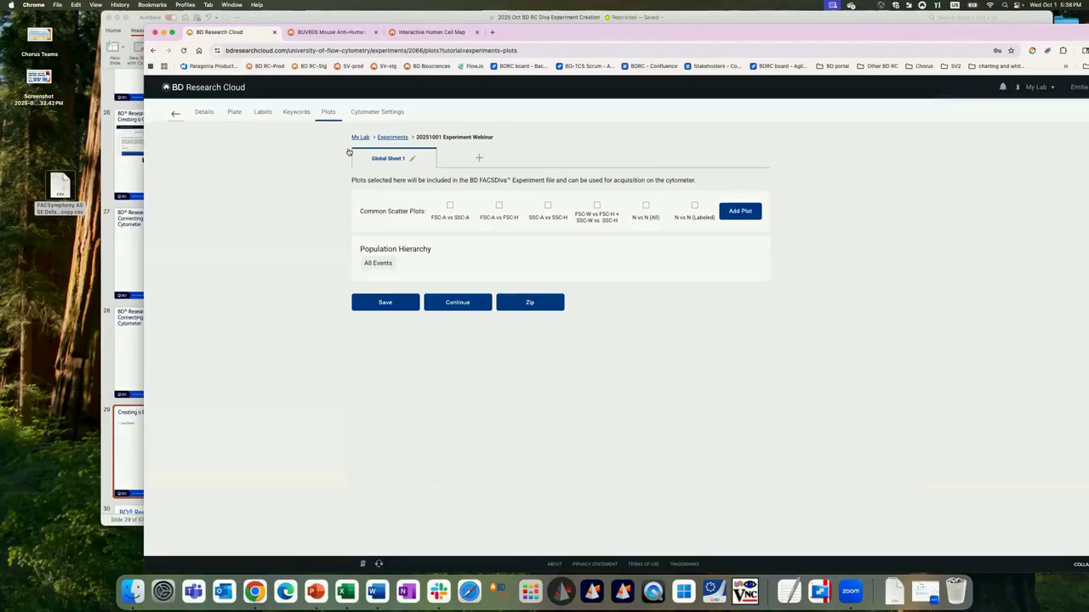
Step: Add a second global sheet, and place the common FSC-A vs FSC-H scatter plot on Global Sheet 1
left_click(479, 158)
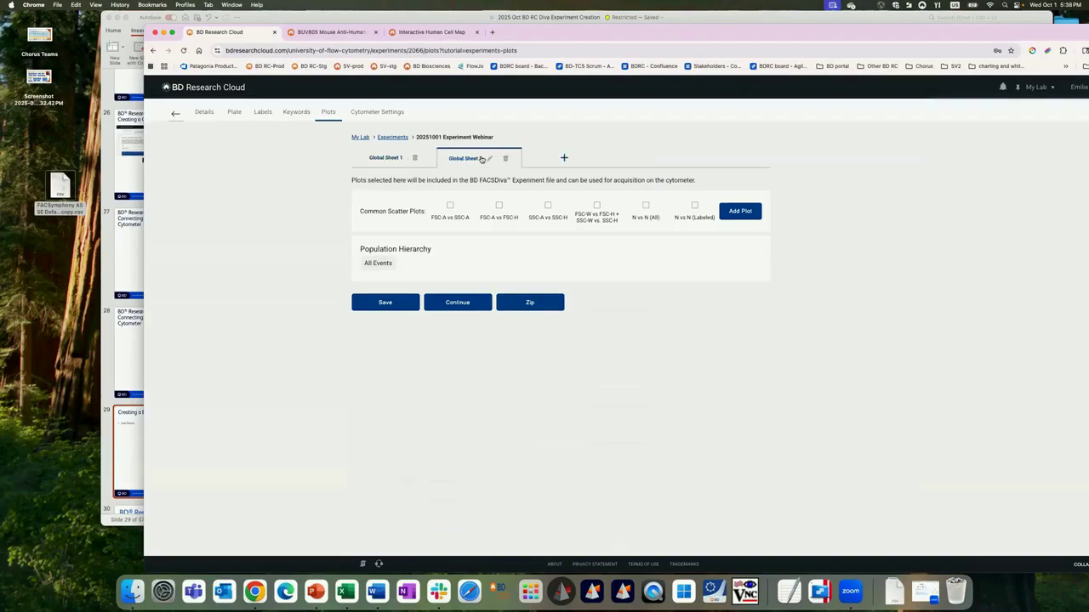
left_click(385, 157)
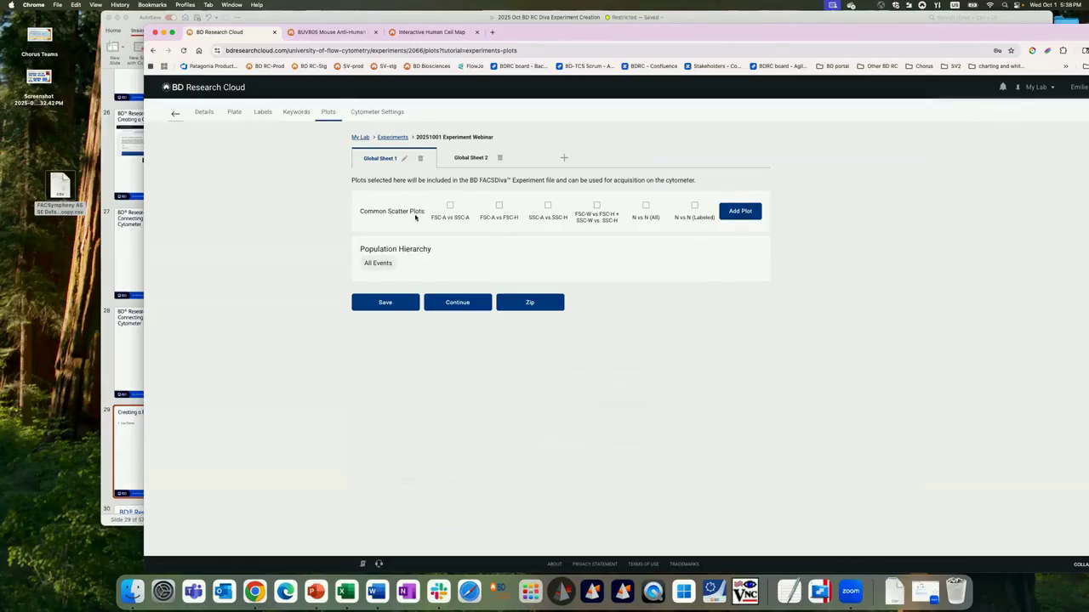
left_click(499, 206)
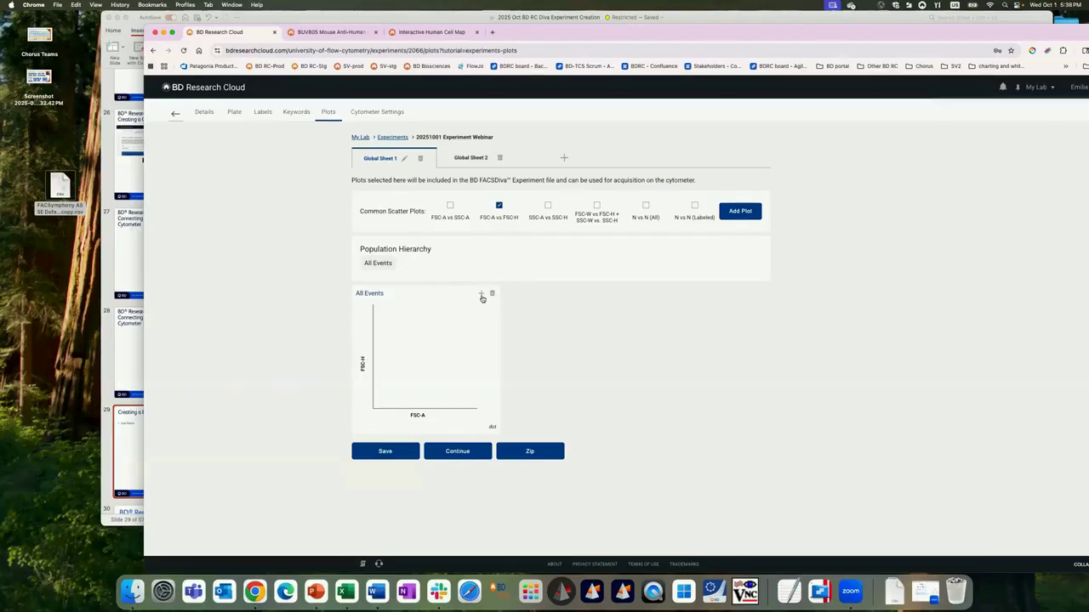
Step: Add a centred polygon gate to the FSC-A vs FSC-H plot and name its population Singlets
left_click(482, 293)
mouse_move(482, 329)
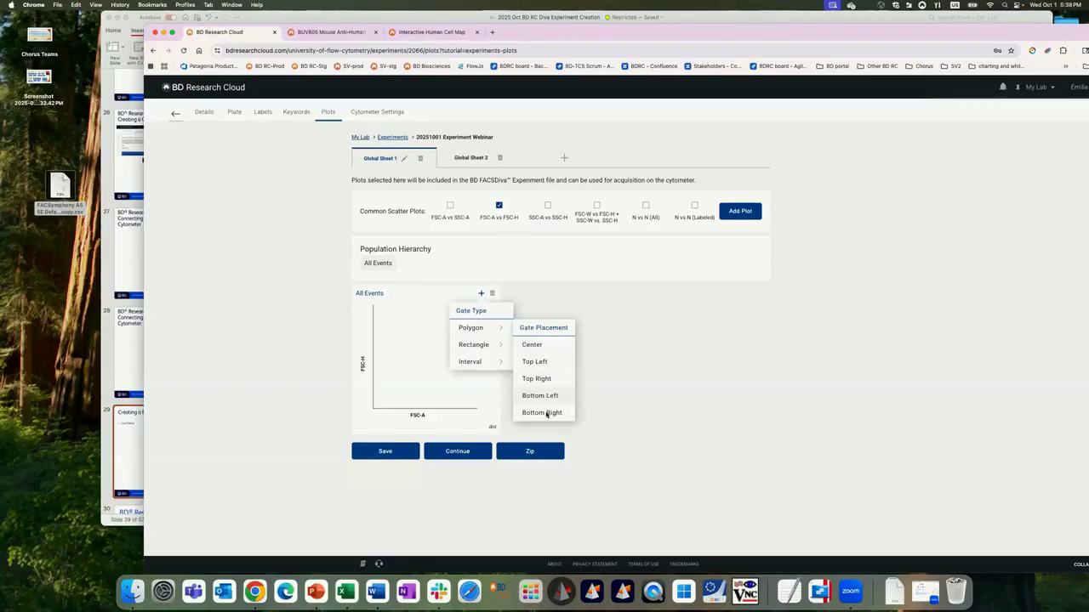
left_click(536, 344)
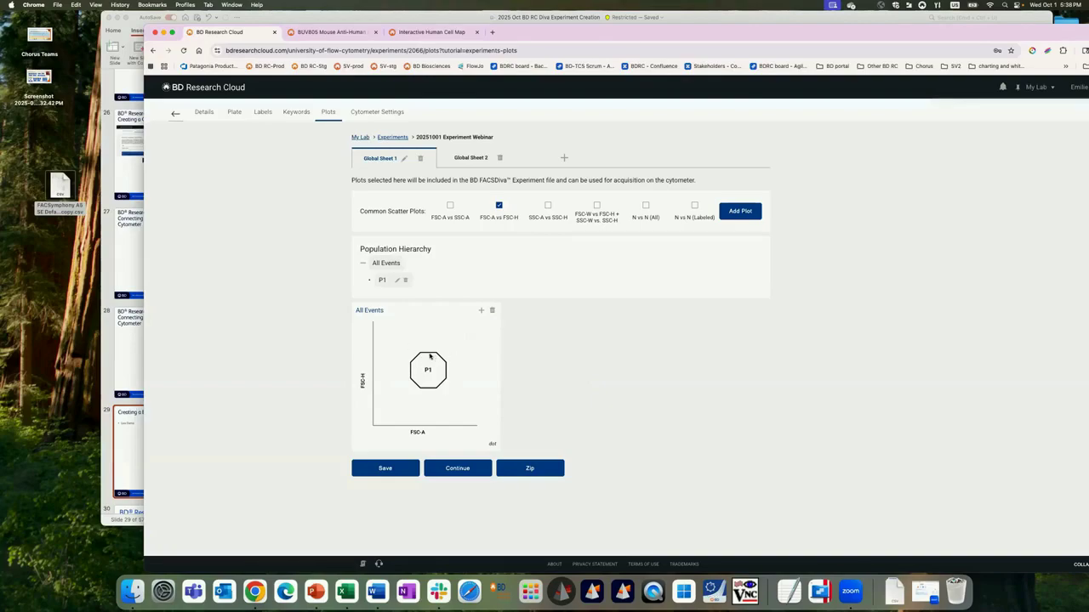
left_click_drag(409, 322, 375, 390)
left_click(447, 402)
left_click(397, 280)
left_click(622, 314)
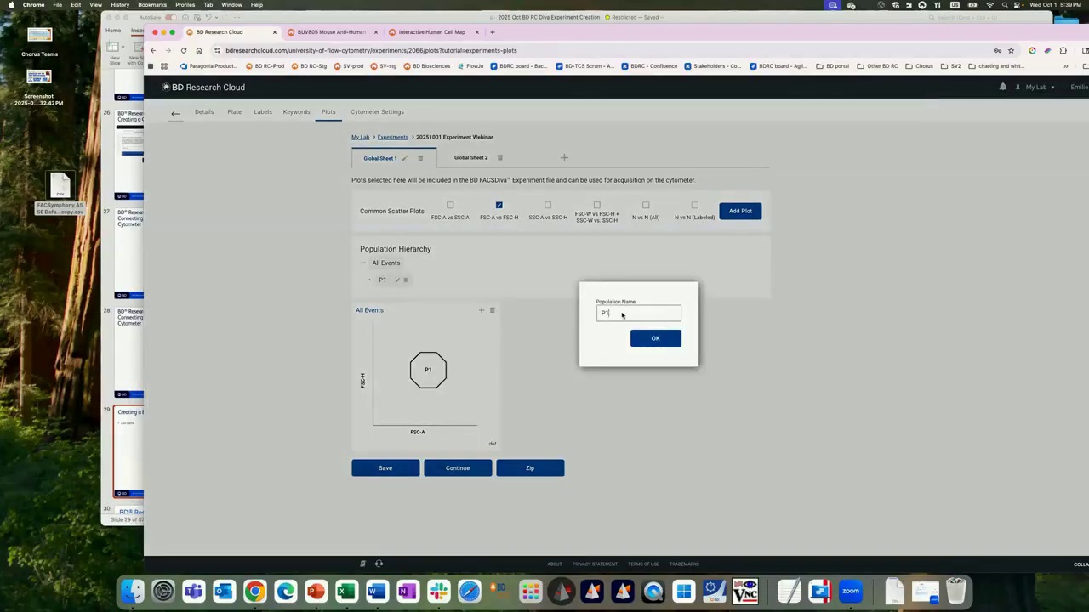
left_click_drag(621, 315, 567, 308)
type("Singlets")
left_click(655, 339)
Step: Add the common FSC-A vs SSC-A scatter plot and set its displayed population to Singlets
left_click(450, 205)
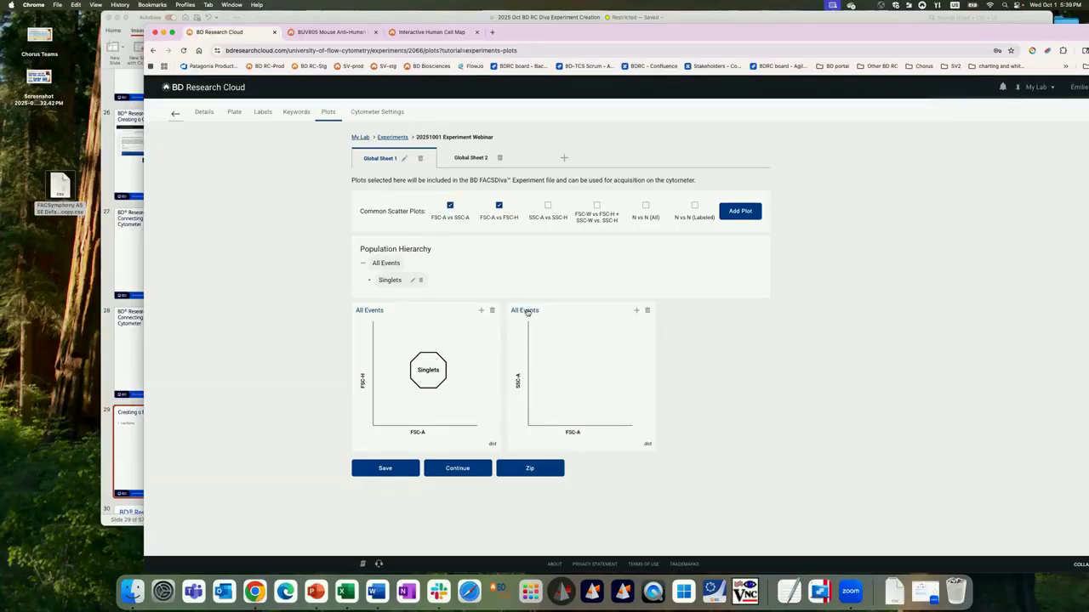
left_click(526, 311)
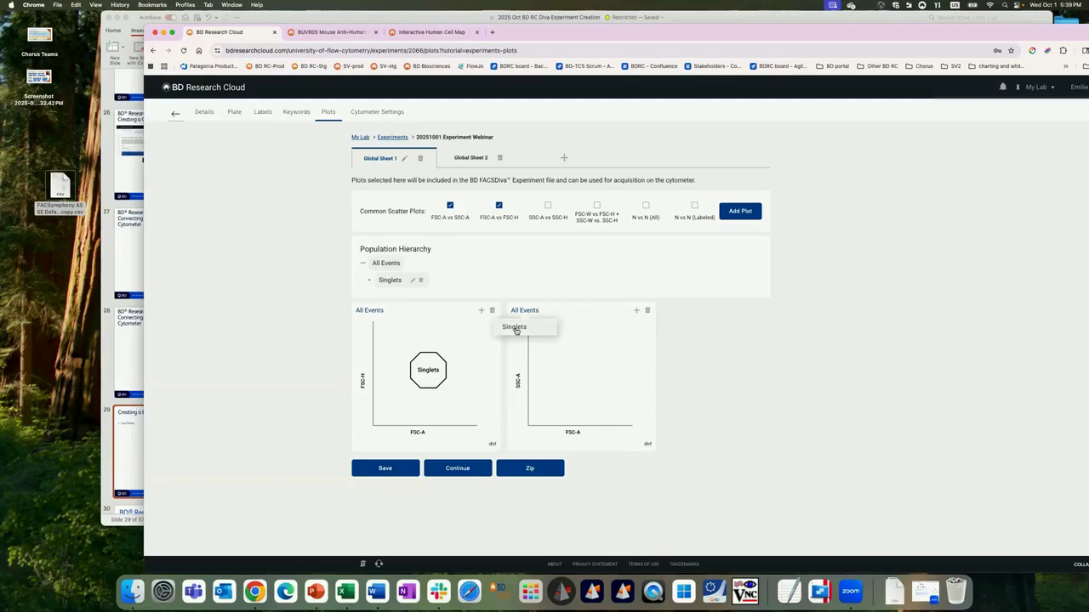
left_click(515, 331)
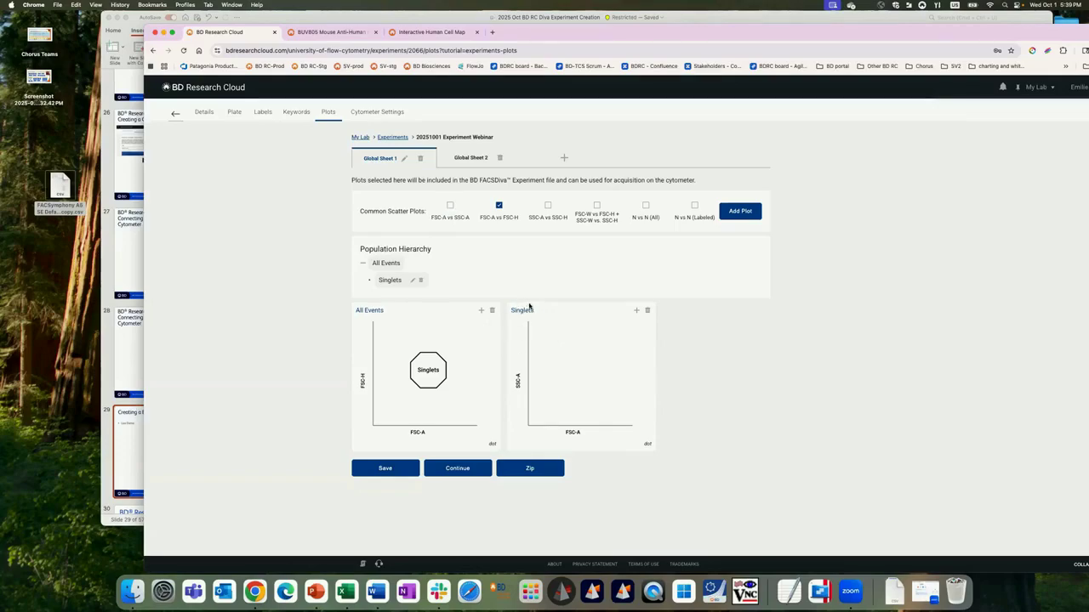
Step: Add a centred polygon gate to the FSC-A vs SSC-A plot and name its population Lympho
left_click(635, 311)
mouse_move(632, 349)
left_click(691, 364)
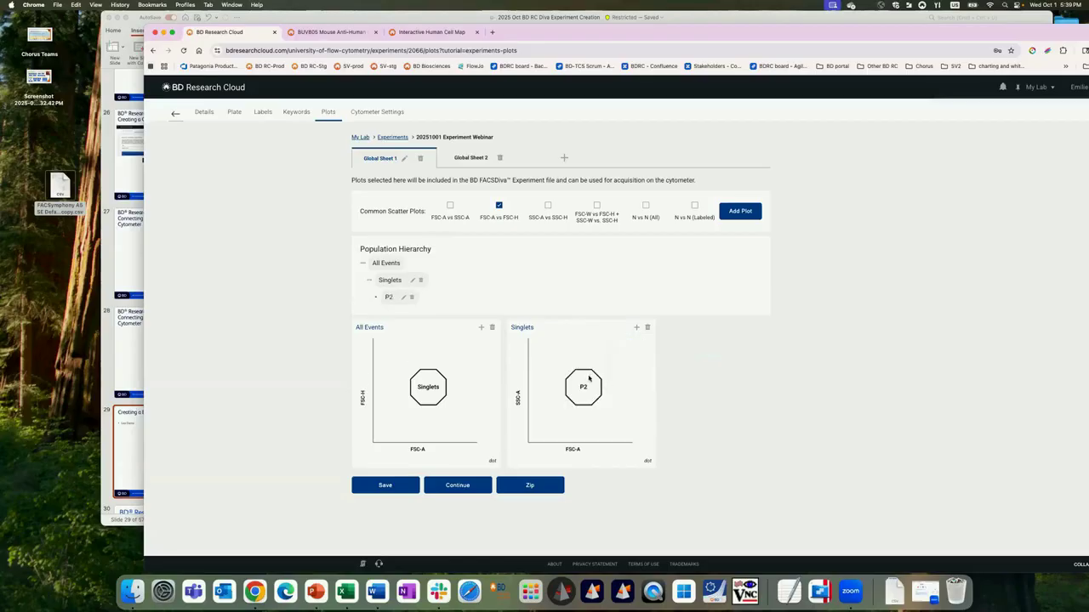
left_click(401, 296)
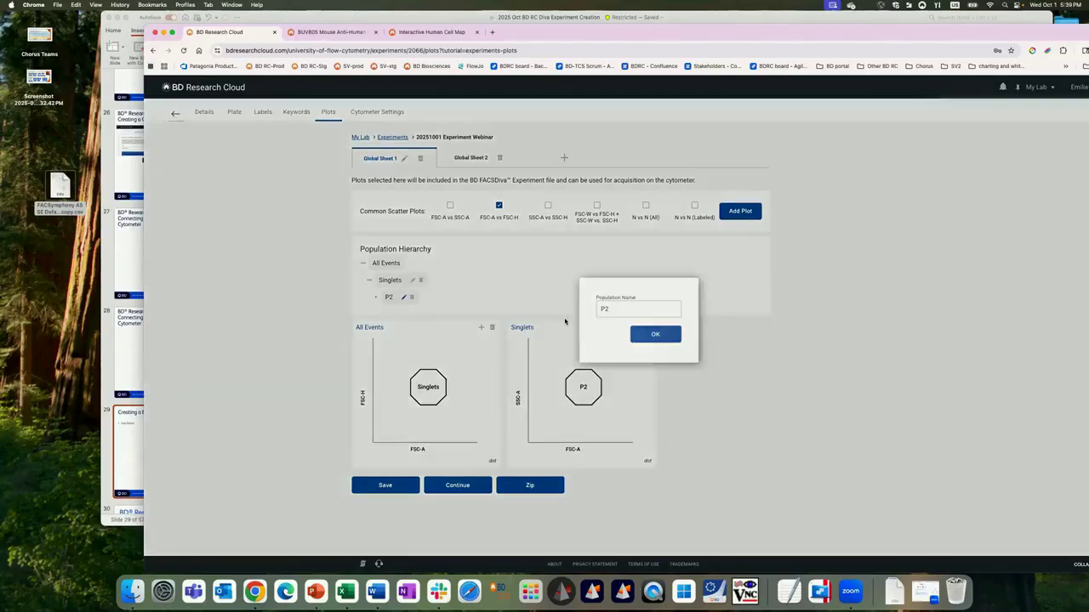
left_click_drag(610, 313, 578, 307)
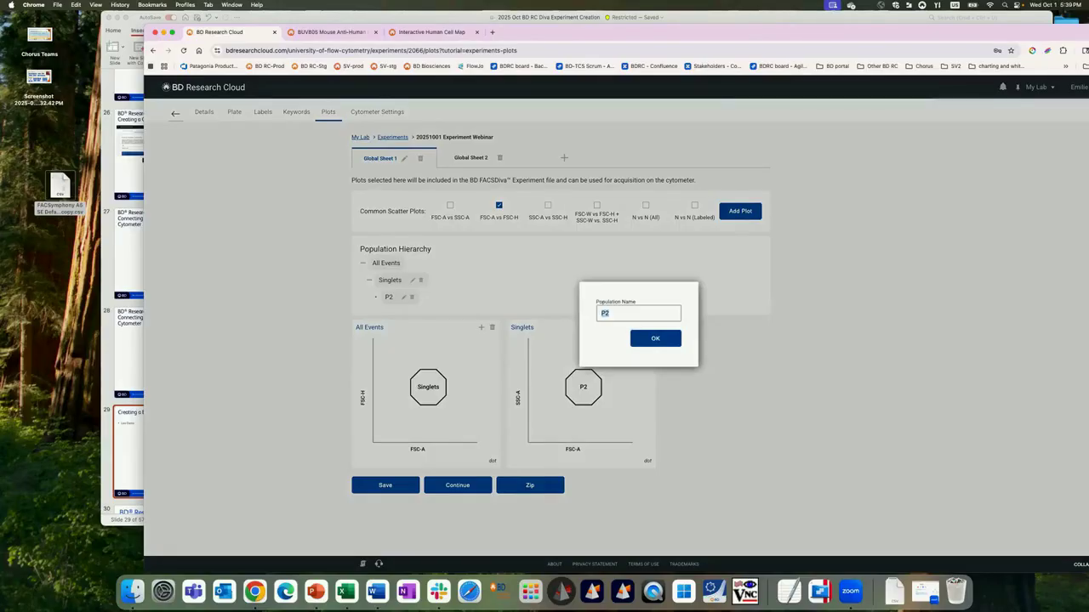
type("Lympho")
left_click(669, 341)
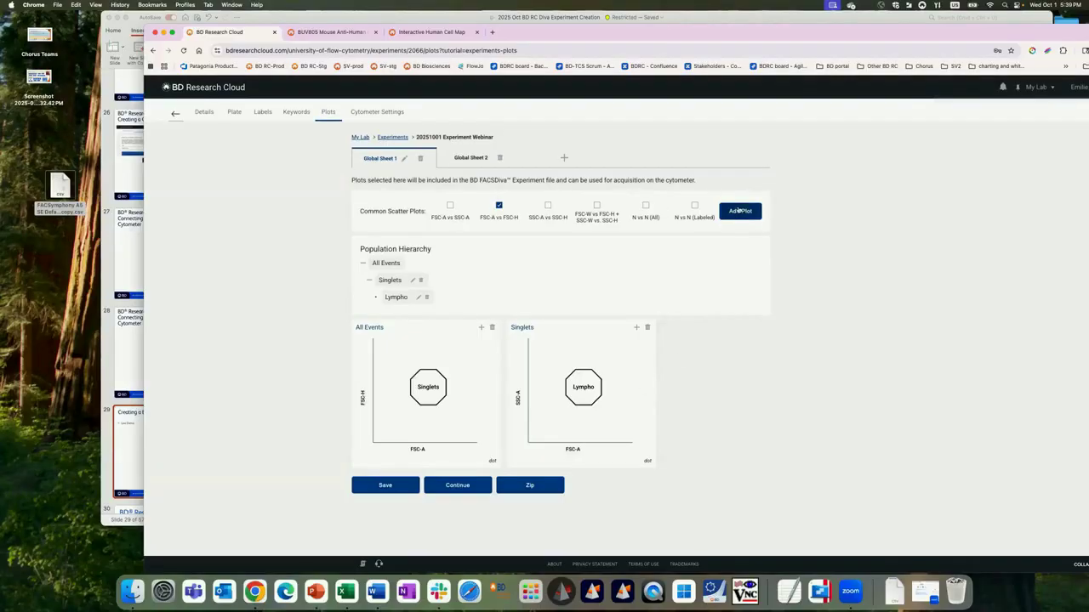
Step: Add a new dot plot to Global Sheet 1 and set its displayed population to Lympho
left_click(740, 212)
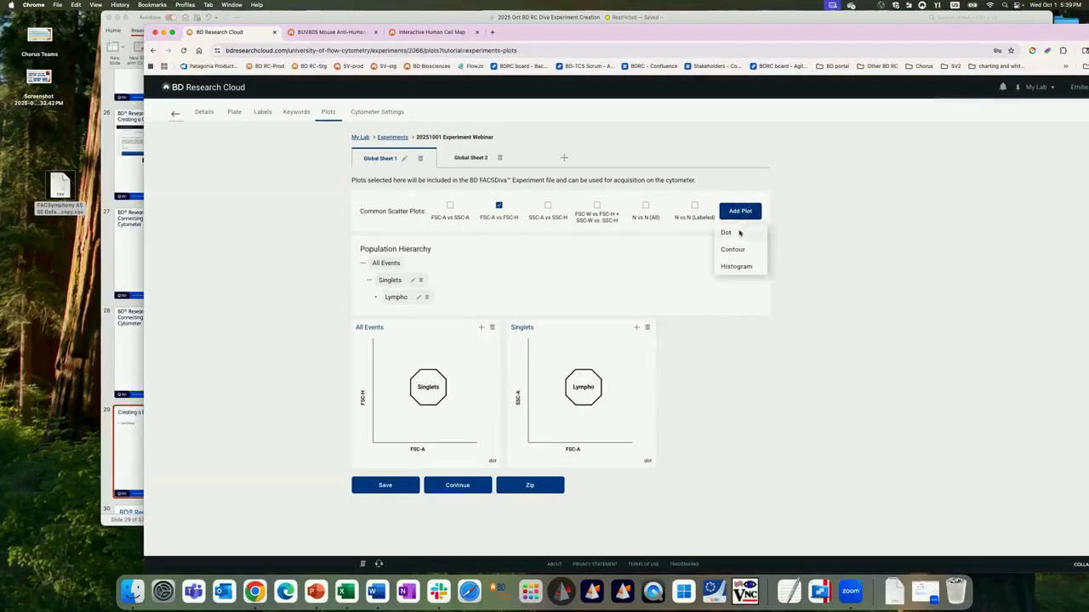
left_click(737, 233)
left_click(682, 327)
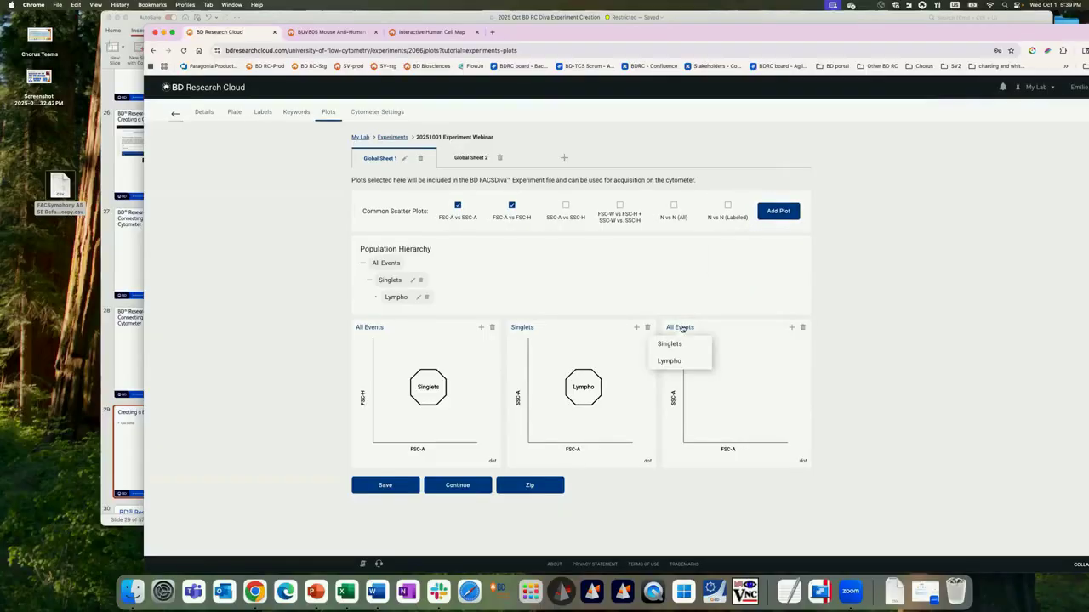
left_click(678, 361)
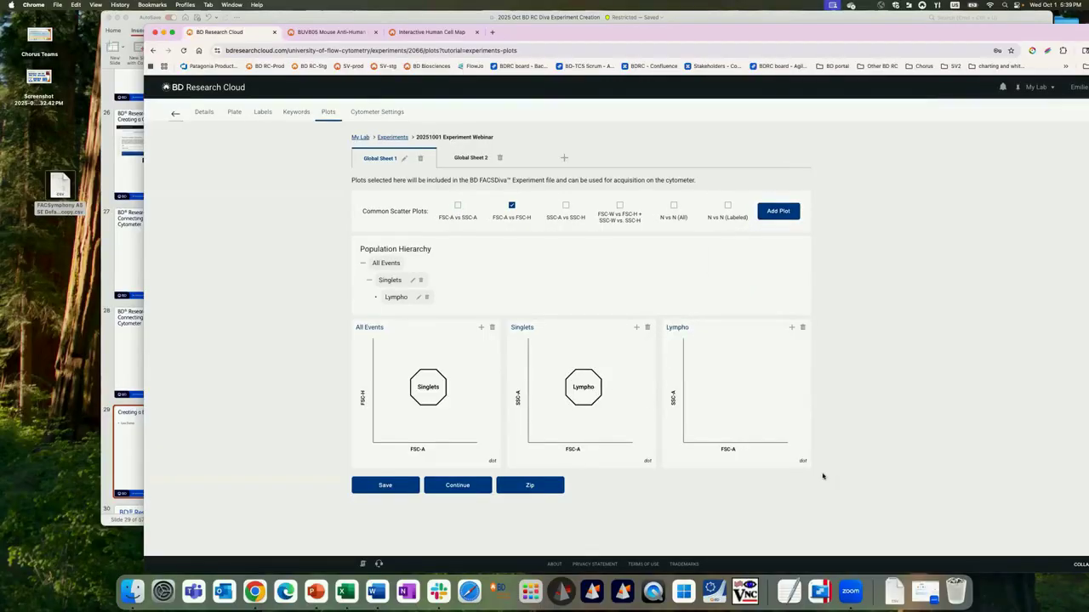
Step: Set the Lympho plot's X axis parameter to CD4 BUV496-A and its Y axis parameter to CD27 BUV615-A
left_click(729, 450)
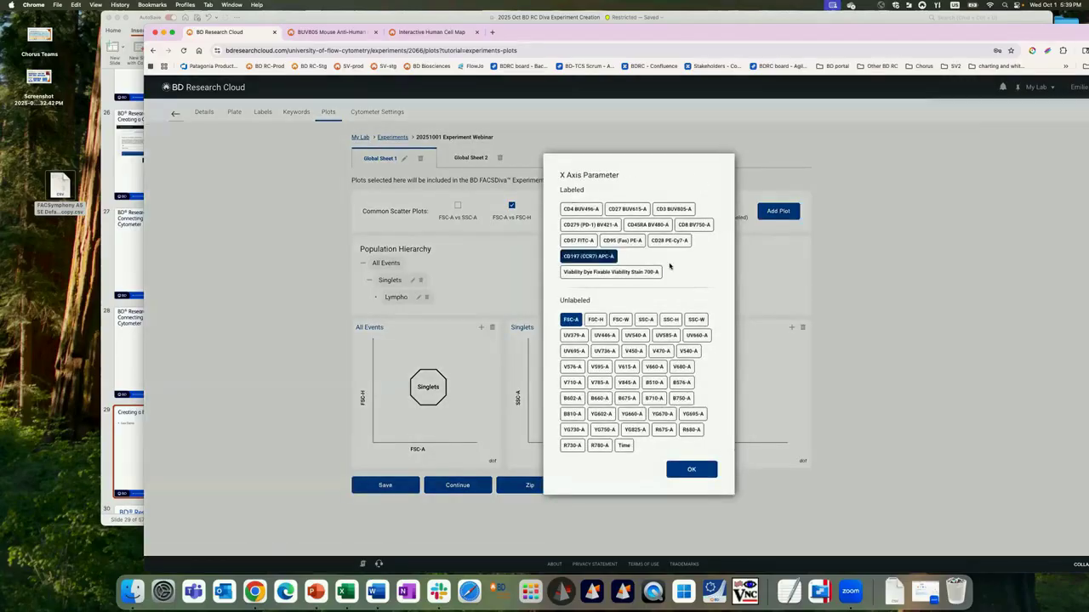
left_click(595, 210)
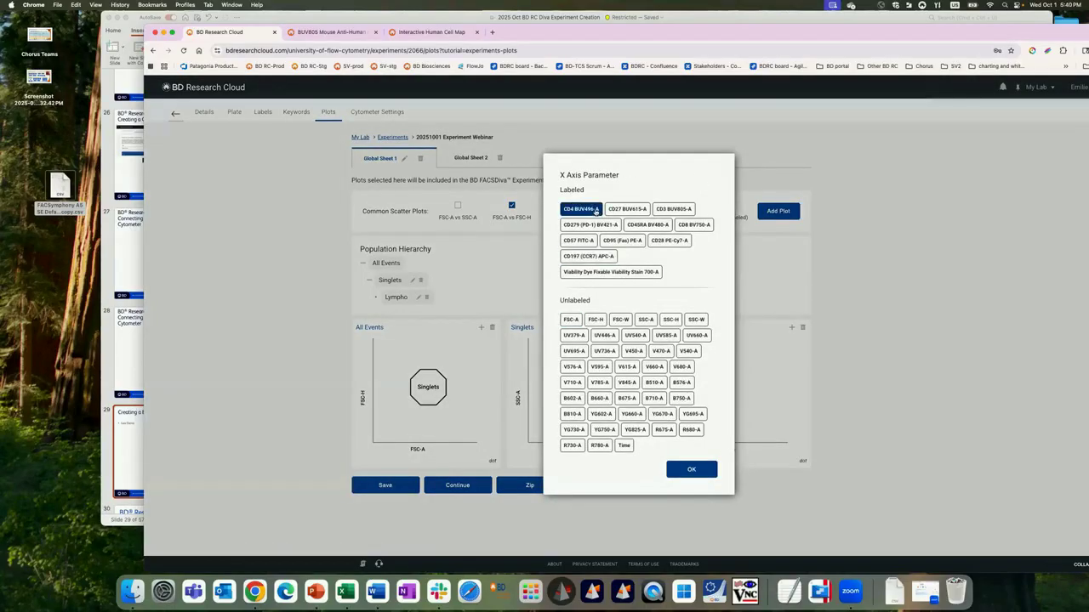
left_click(691, 469)
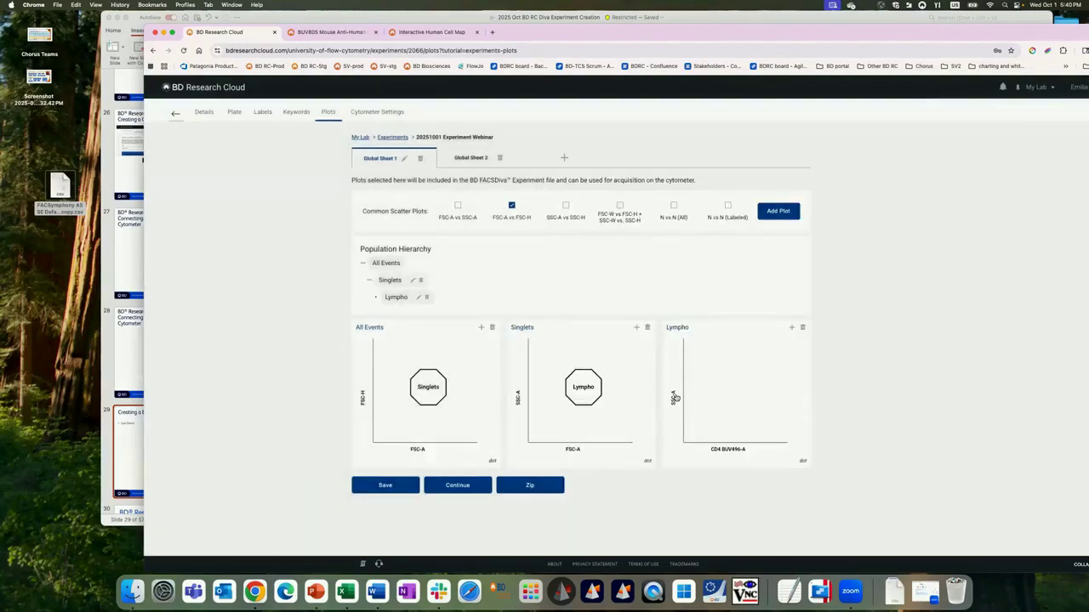
left_click(674, 397)
left_click(626, 209)
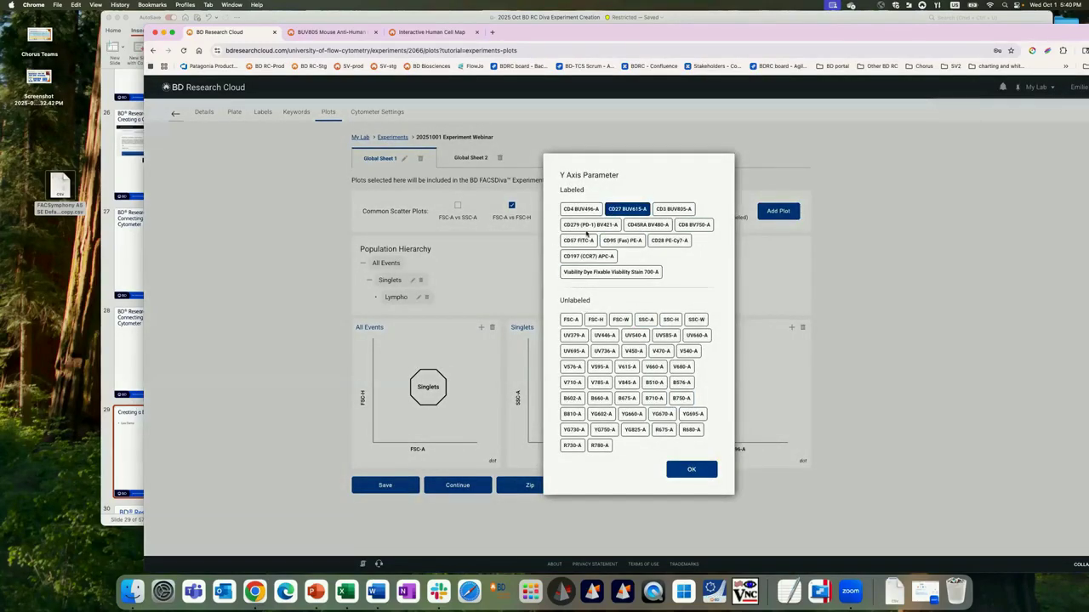
left_click(692, 470)
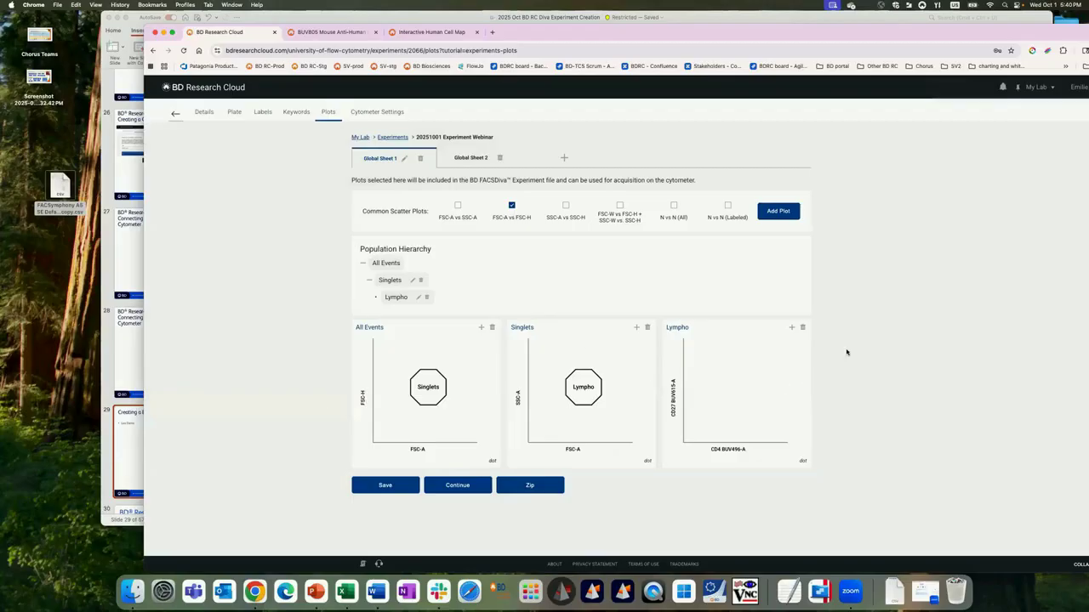
left_click(790, 326)
mouse_move(794, 283)
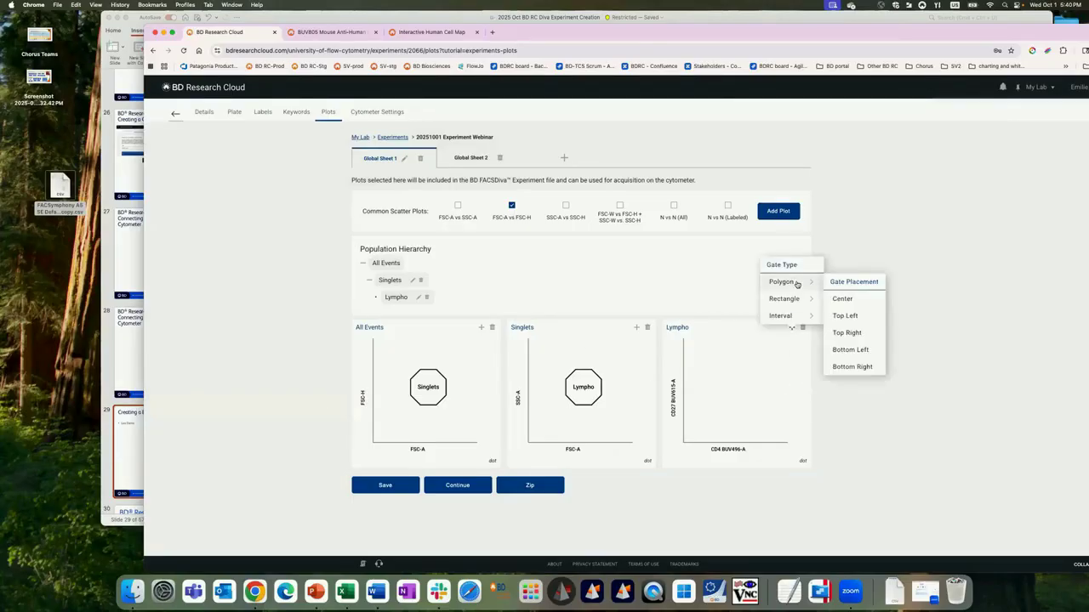
left_click(326, 304)
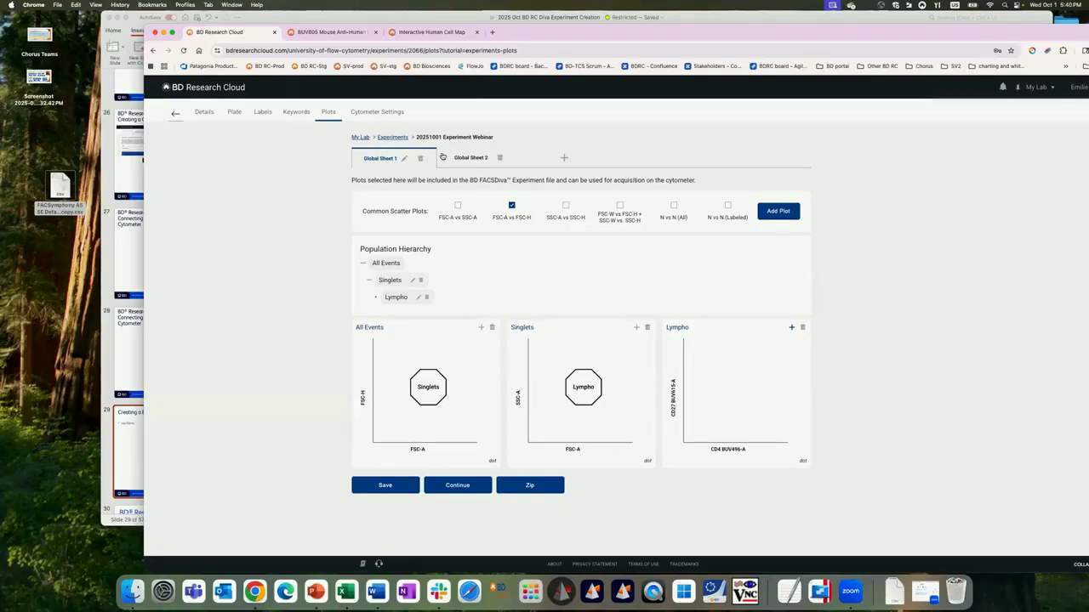
Step: Add the common N vs N (Labeled) and N vs N (All) scatter plots to Global Sheet 2 and look through them
left_click(460, 158)
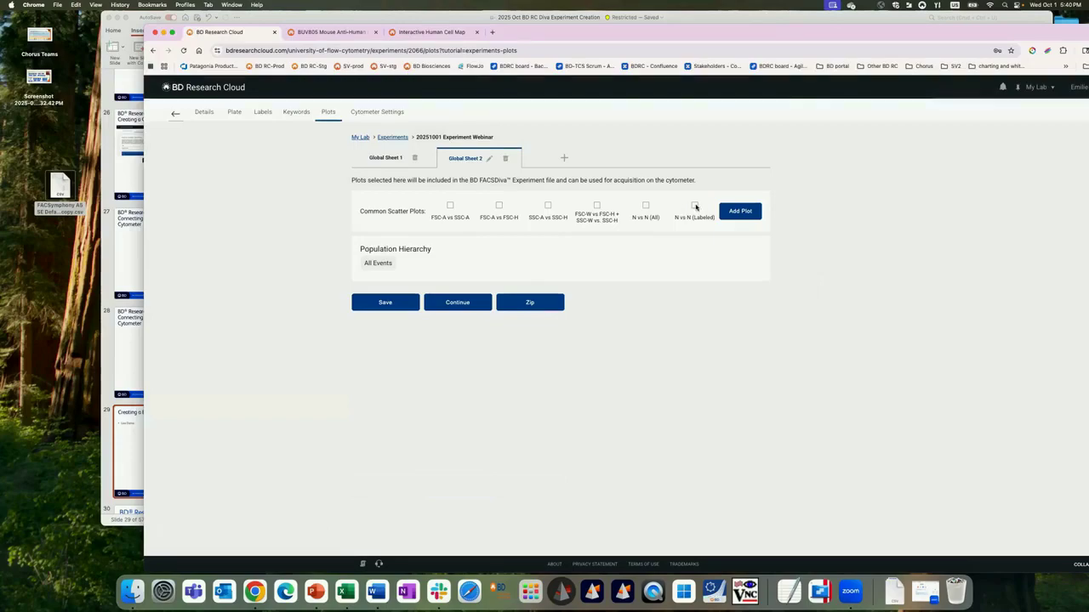
left_click(694, 206)
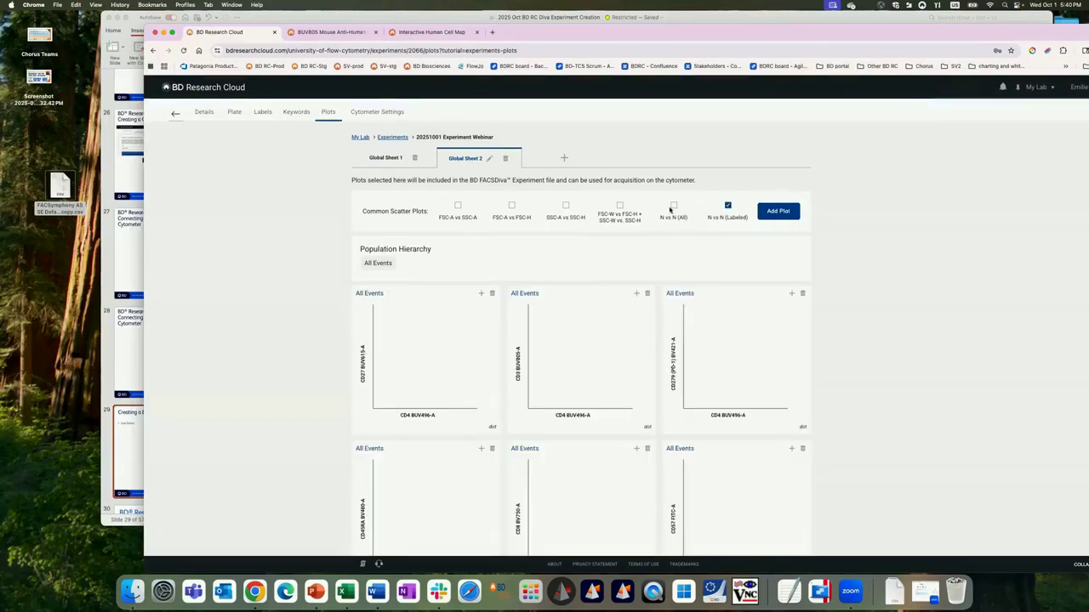
left_click(674, 205)
left_click(728, 207)
left_click(674, 206)
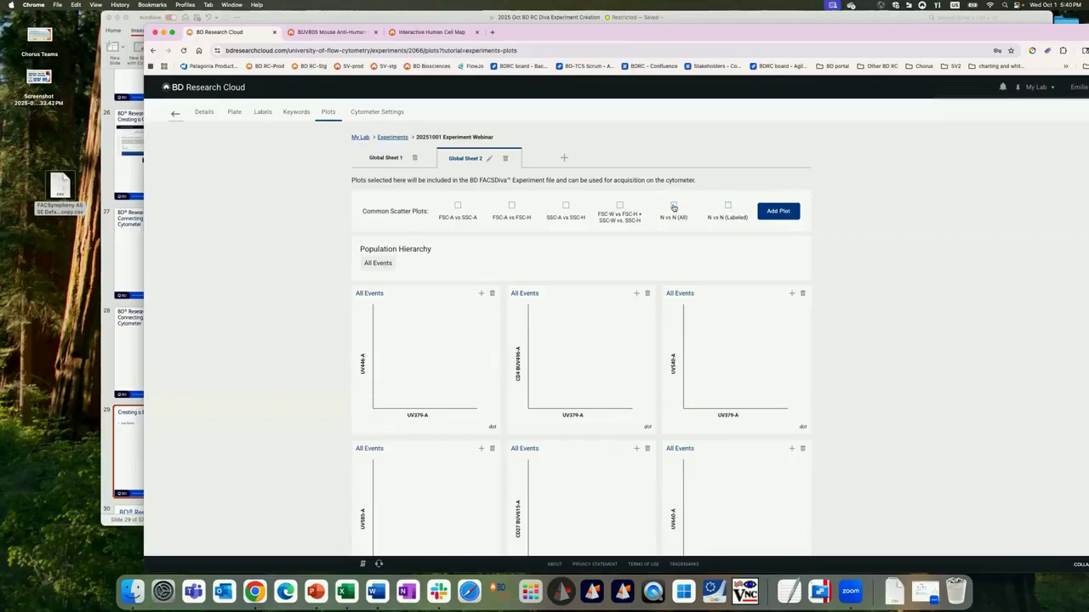
left_click(674, 206)
scroll(537, 377, "down", 3)
scroll(530, 370, "up", 3)
scroll(410, 277, "down", 5)
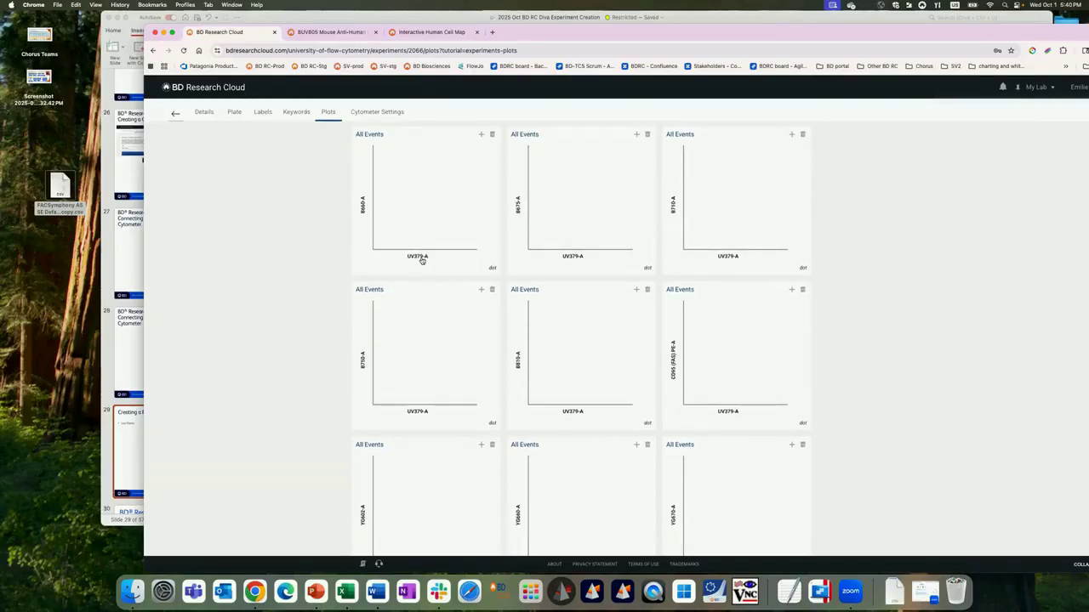
scroll(422, 251, "up", 5)
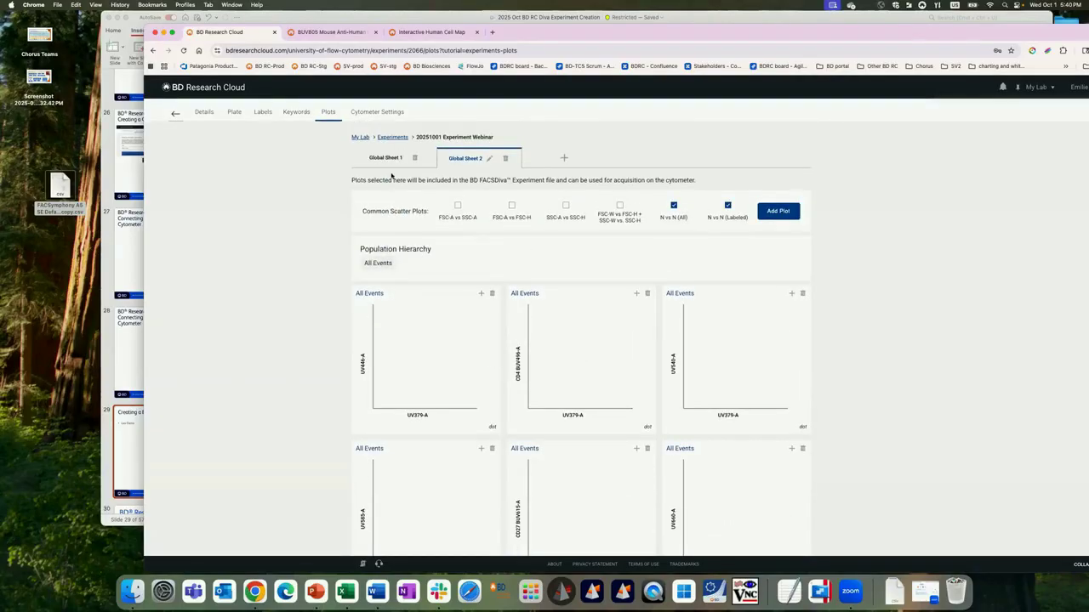
Step: Return to Global Sheet 1 and continue to the experiment's cytometer settings
left_click(563, 158)
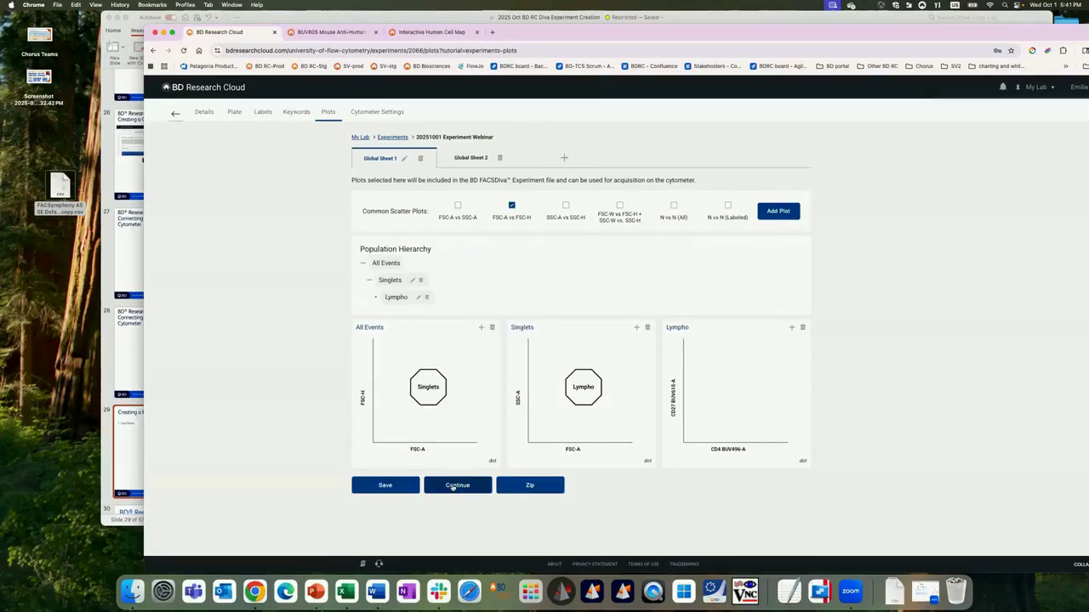
left_click(453, 487)
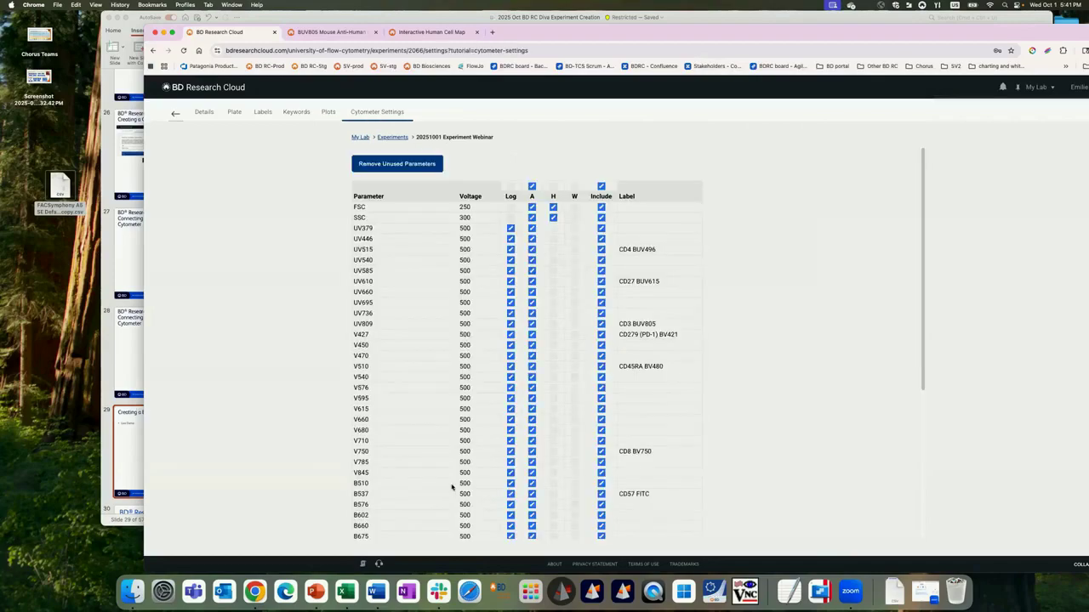
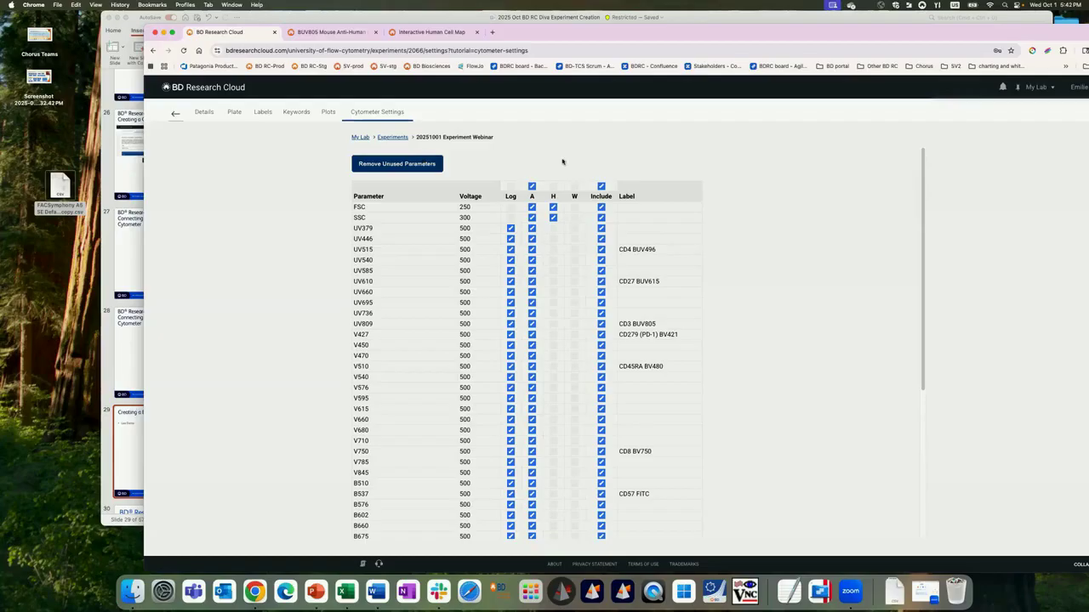
Step: Remove the unused parameters from the cytometer settings and check which labelled parameters remain included
left_click(403, 165)
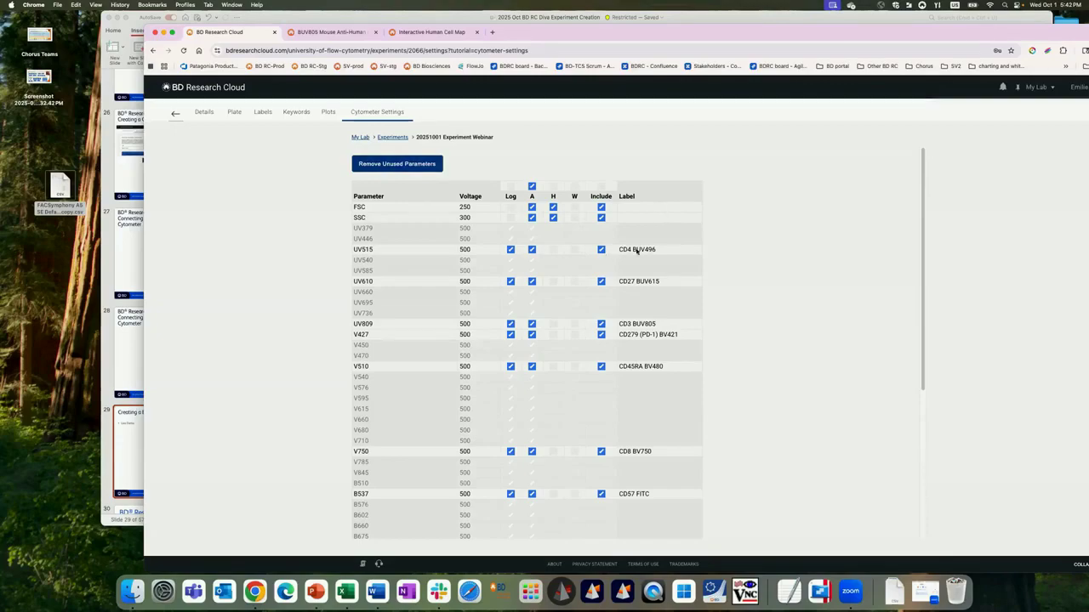
scroll(673, 346, "down", 6)
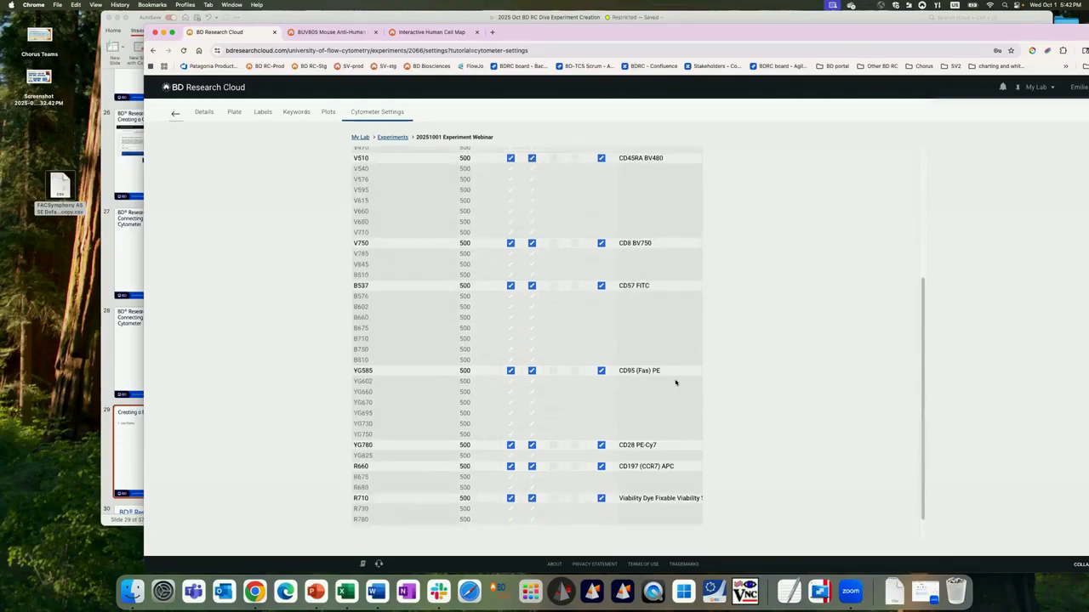
scroll(539, 292, "up", 6)
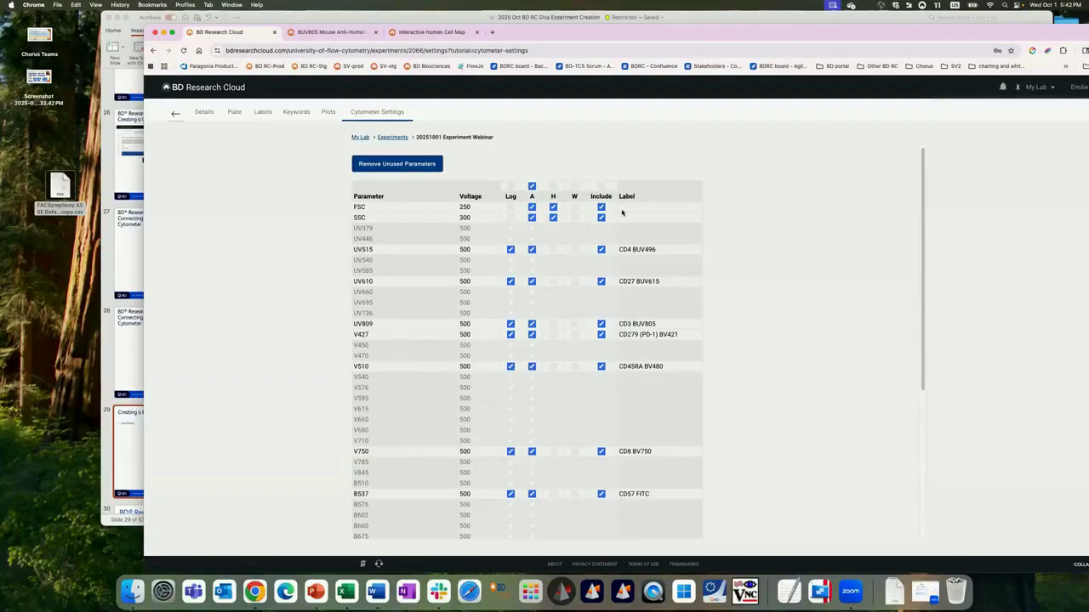
Step: Include all parameters in the cytometer settings again and save the experiment
left_click(601, 186)
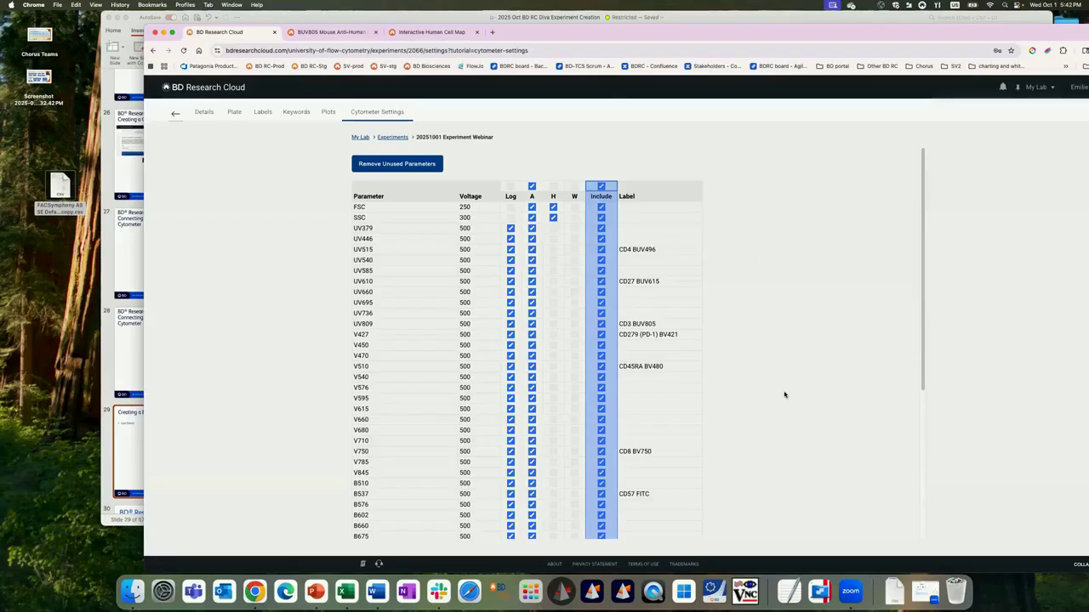
scroll(784, 394, "down", 1)
scroll(785, 394, "down", 5)
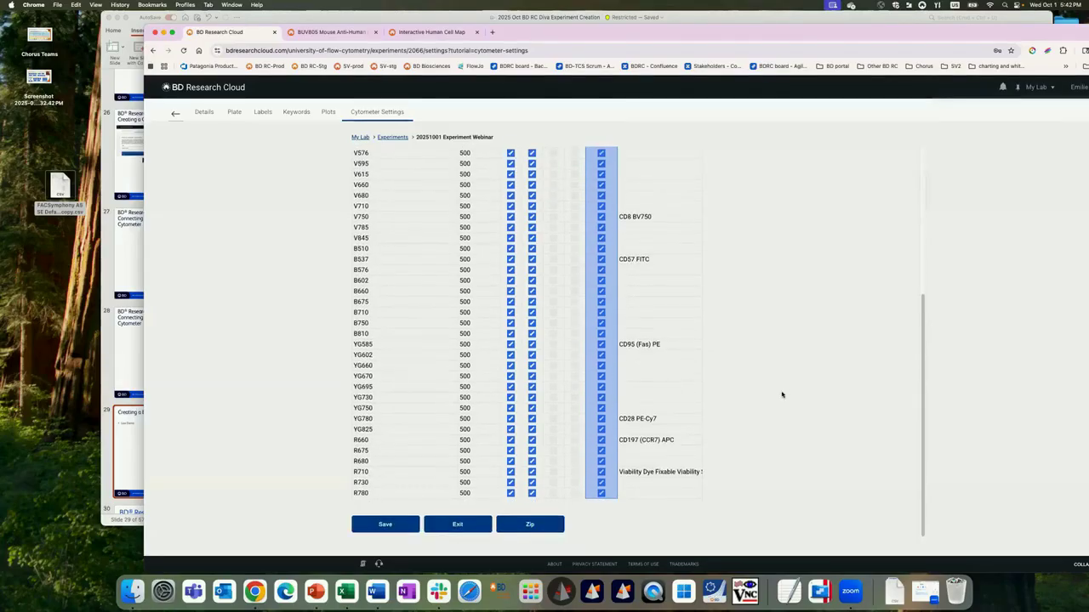
left_click(385, 523)
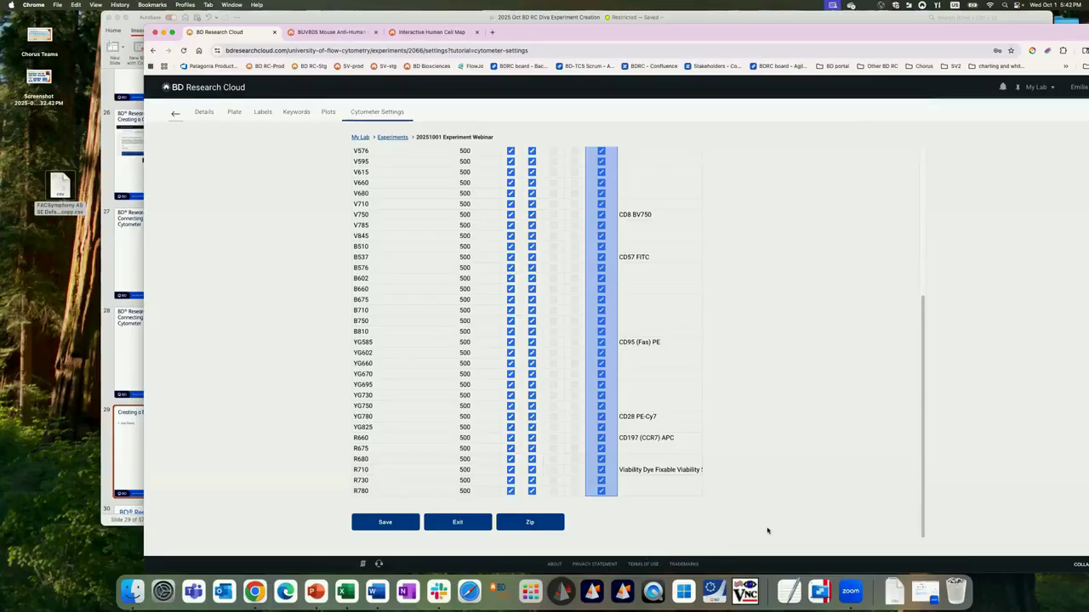
Step: Export the experiment as a zip file and dismiss the export notification
left_click(536, 521)
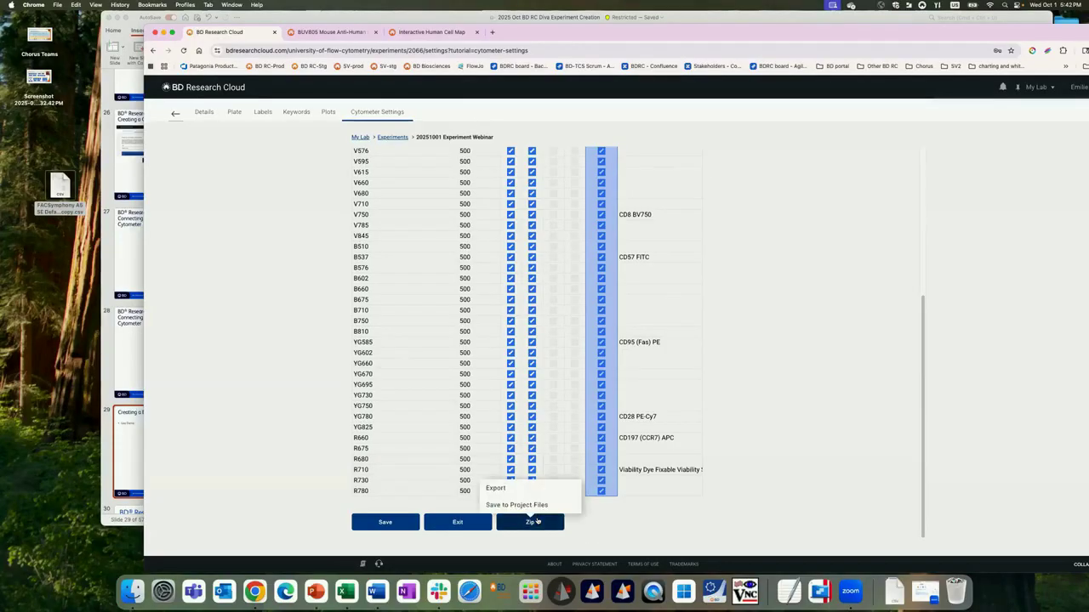
left_click(507, 487)
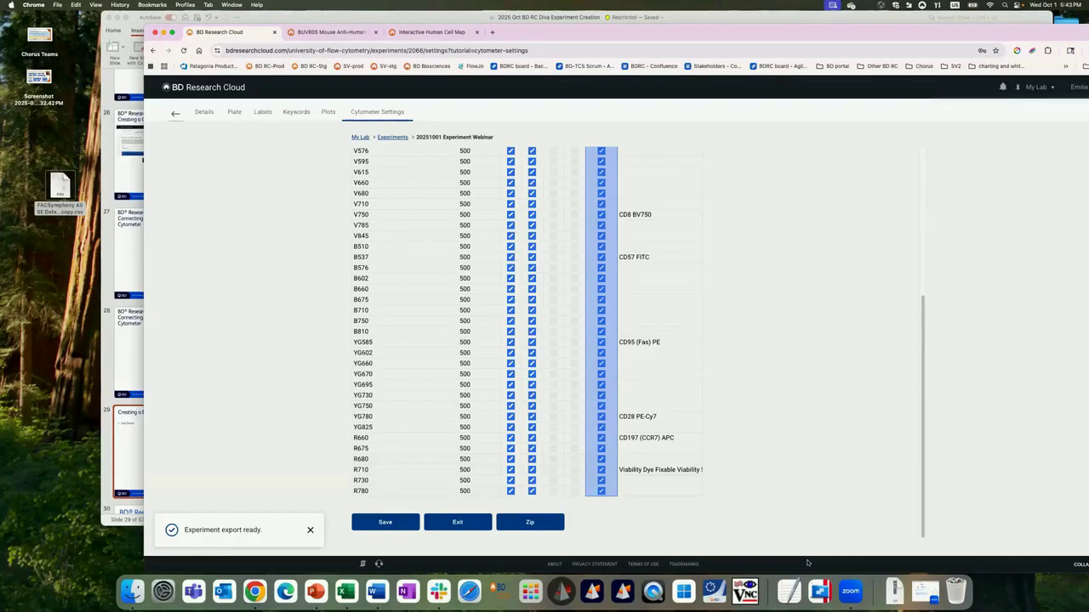
left_click(310, 532)
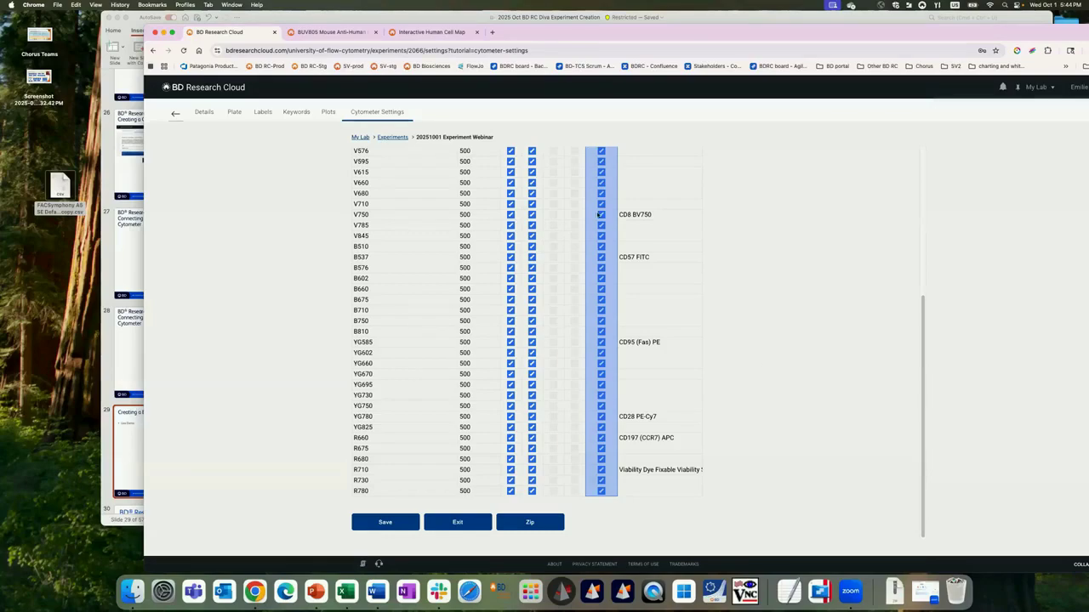
Step: Revisit the experiment's plate layout and go back to the list of experiments
scroll(599, 215, "up", 5)
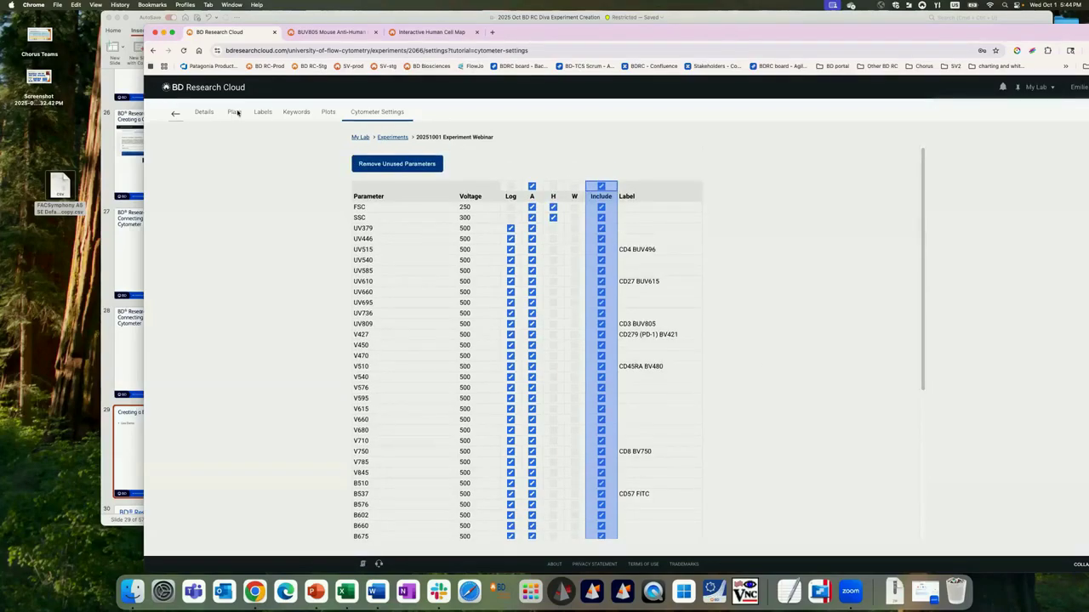
left_click(234, 112)
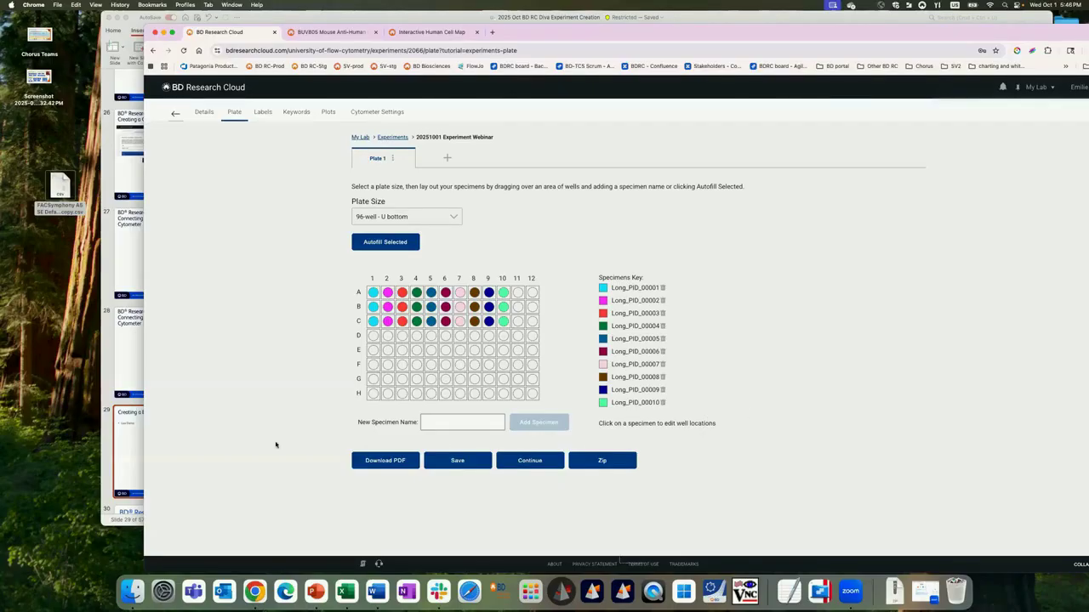
left_click(175, 113)
Step: Switch to the PowerPoint presentation and start the slide show from slide 30, the BD Research Cloud resources slide
left_click(123, 431)
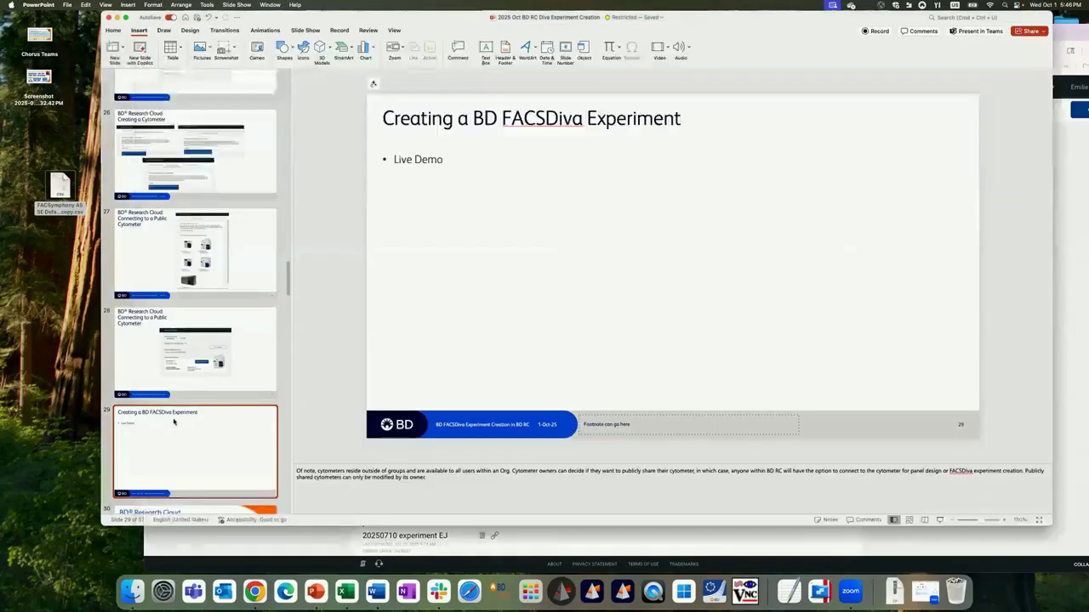
scroll(173, 417, "down", 3)
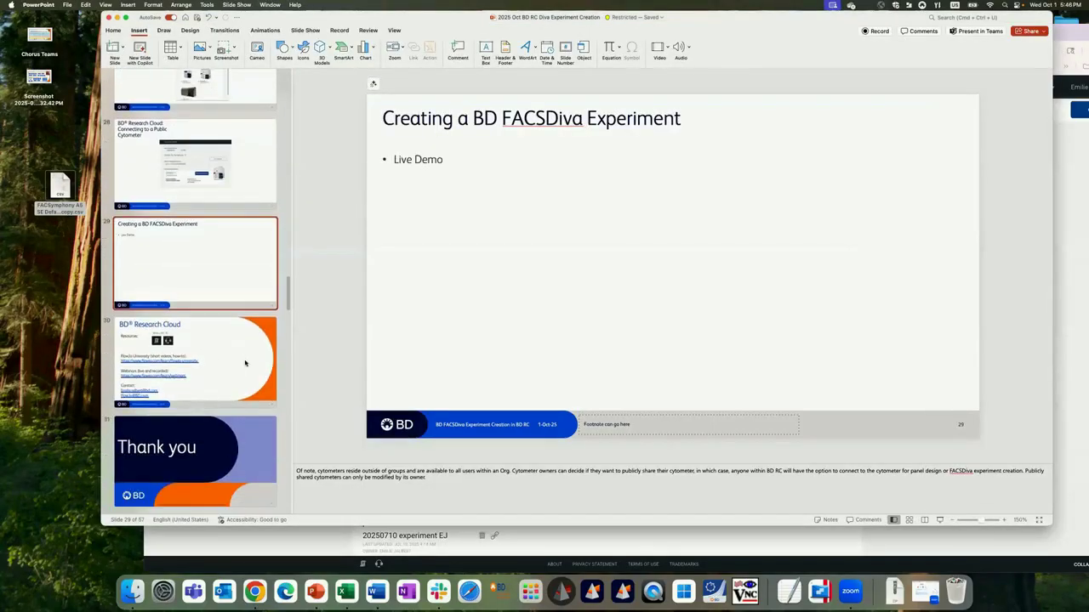
left_click(215, 402)
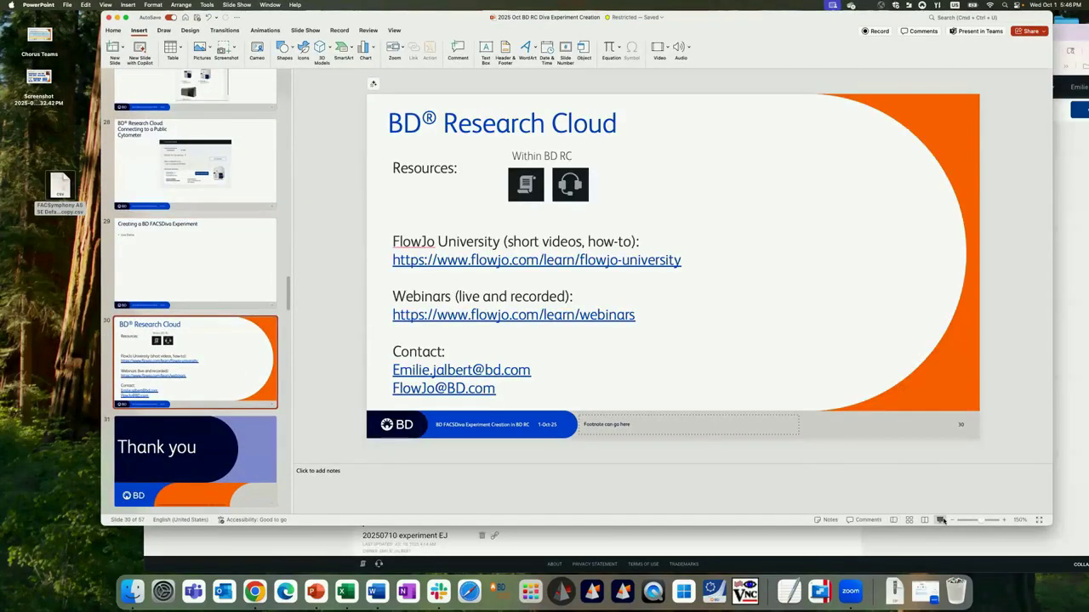
left_click(941, 519)
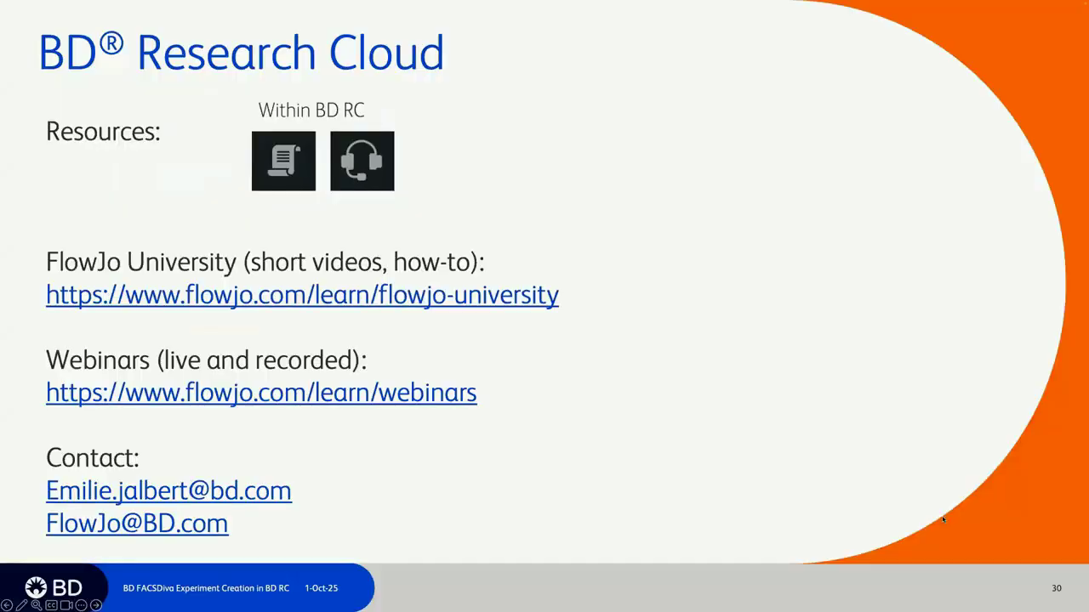